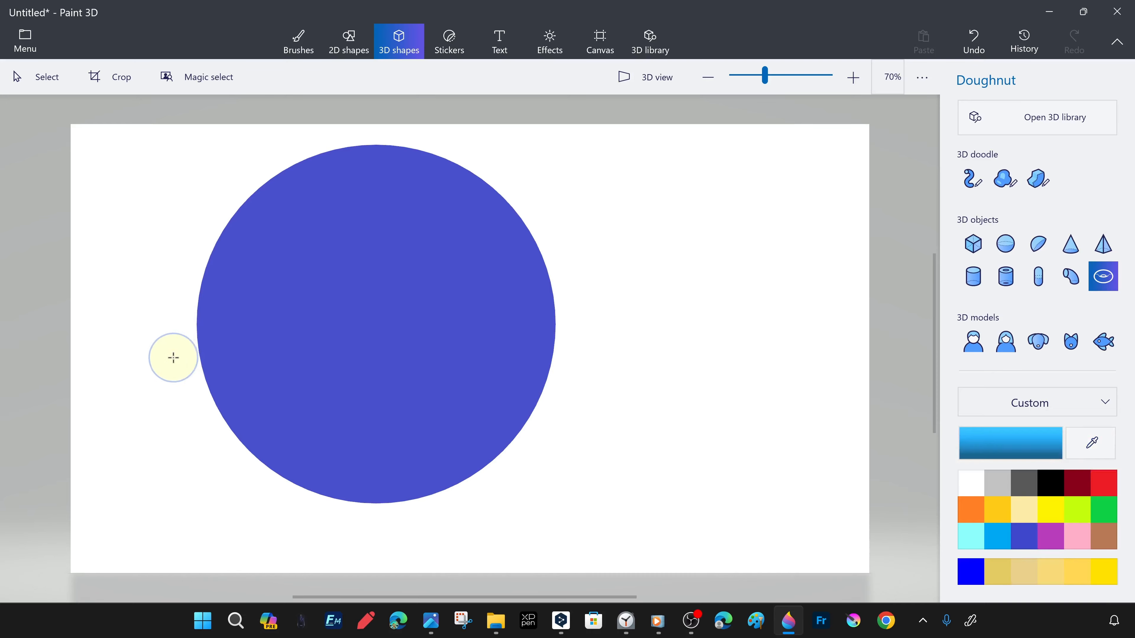
# - Draw a light-blue 3D doughnut over the indigo disc at nearly the same size and nudge it into alignment
pyautogui.moveTo(197, 331); pyautogui.dragTo(462, 311)
pyautogui.moveTo(527, 478); pyautogui.dragTo(560, 502)
pyautogui.moveTo(488, 403); pyautogui.dragTo(474, 387)
pyautogui.moveTo(549, 498); pyautogui.dragTo(571, 520)
pyautogui.press('Left')
pyautogui.press('Left')
pyautogui.press('Left')
pyautogui.press('Left')
pyautogui.press('Left')
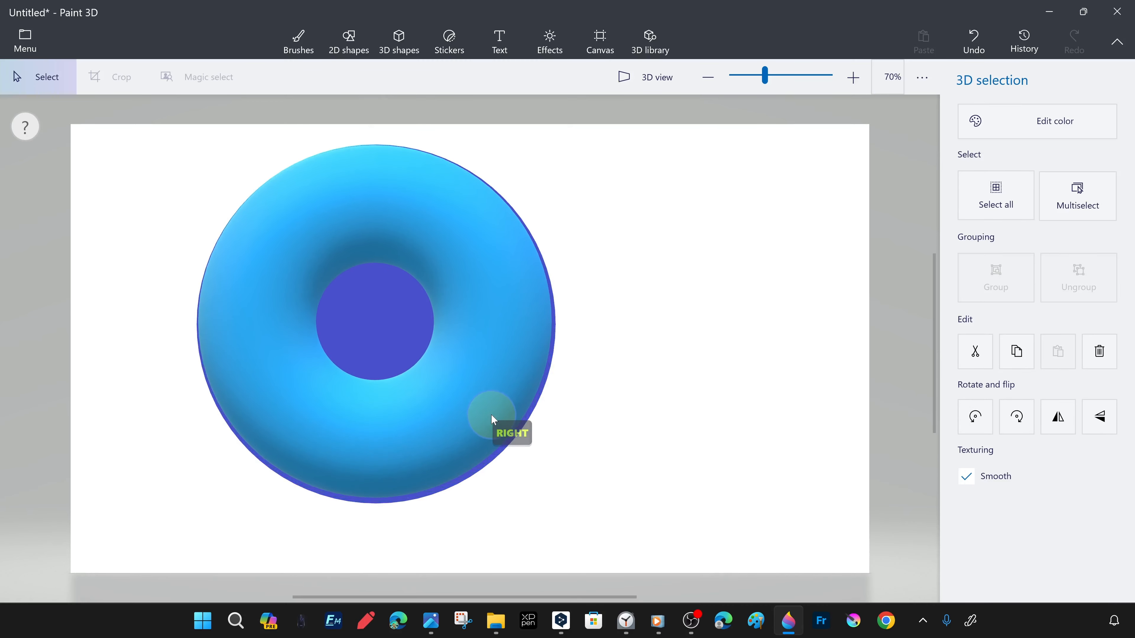
# - Scale the doughnut from its corners until its outer edge coincides with the indigo disc's outline
pyautogui.moveTo(572, 517); pyautogui.dragTo(573, 519)
pyautogui.moveTo(180, 126); pyautogui.dragTo(177, 123)
pyautogui.moveTo(185, 514); pyautogui.dragTo(173, 517)
pyautogui.moveTo(571, 128); pyautogui.dragTo(568, 126)
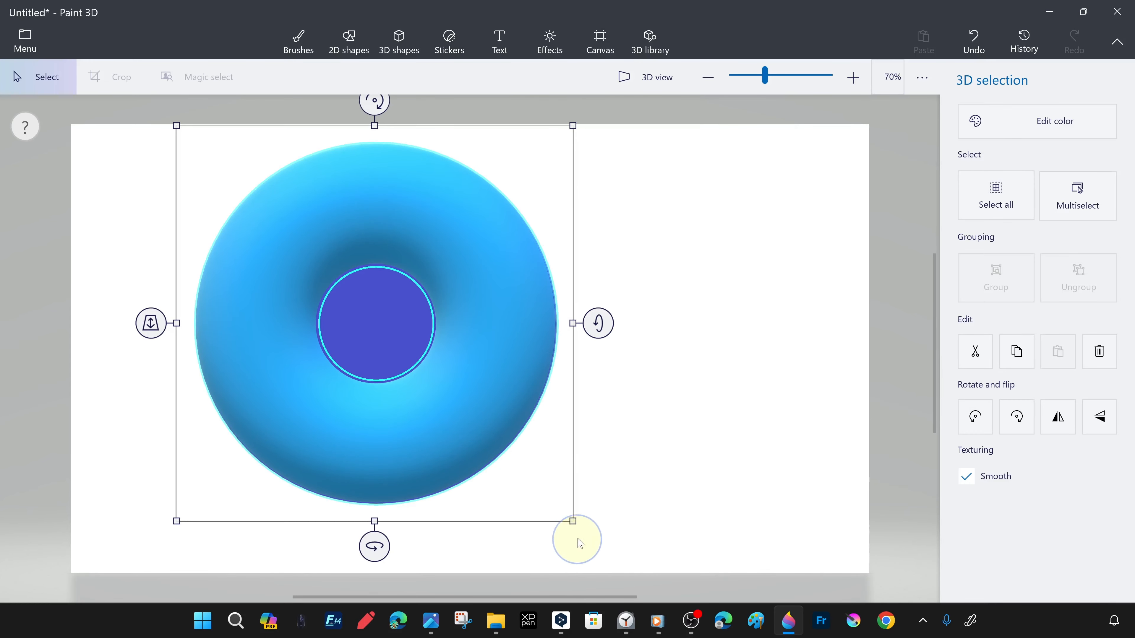
pyautogui.moveTo(574, 520); pyautogui.dragTo(578, 525)
# - Select both objects together and rotate them about the x-axis to a side view with the dome upward
pyautogui.click(663, 385)
pyautogui.moveTo(616, 172); pyautogui.dragTo(12, 523)
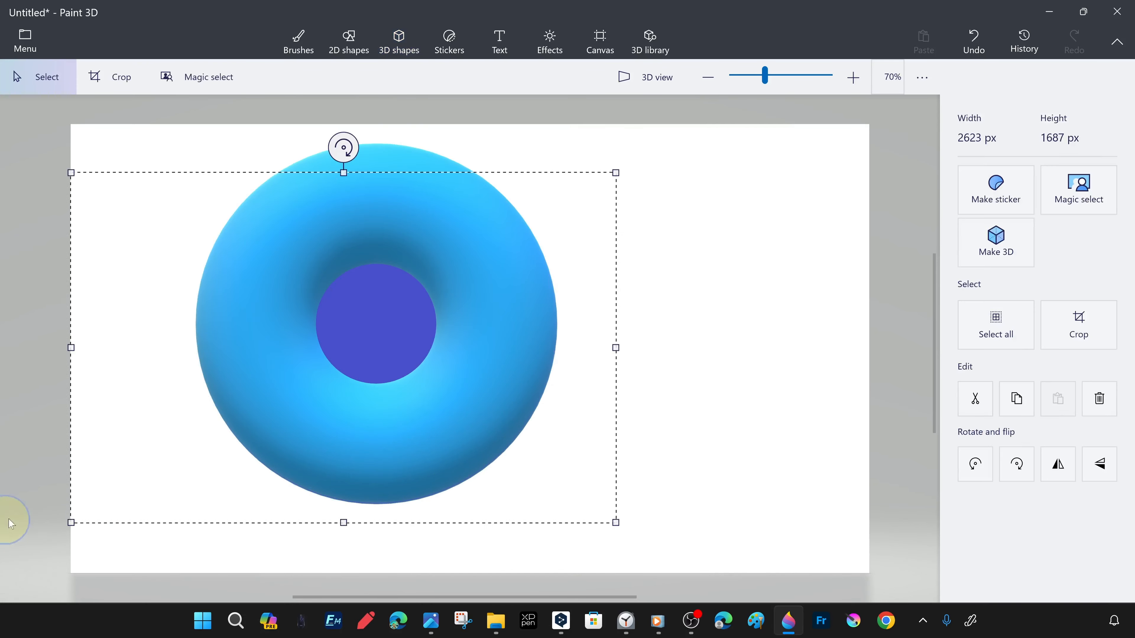
pyautogui.moveTo(599, 112); pyautogui.dragTo(214, 579)
pyautogui.moveTo(598, 322); pyautogui.dragTo(592, 519)
# - Squash the doughnut's thickness and raise it against the underside of the indigo dome
pyautogui.moveTo(372, 231); pyautogui.dragTo(369, 308)
pyautogui.click(377, 362)
pyautogui.press('Up')
pyautogui.press('Up')
pyautogui.press('Up')
pyautogui.press('Up')
pyautogui.press('Up')
pyautogui.press('Up')
pyautogui.press('Up')
pyautogui.press('Up')
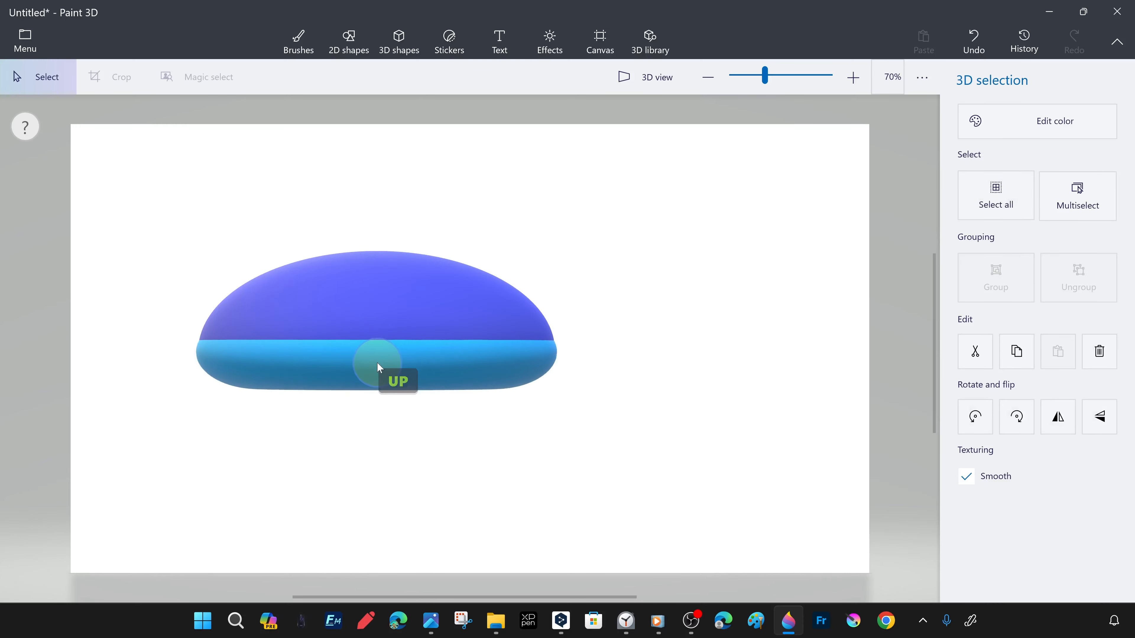
# - Flatten the doughnut further into a thin rim and raise it to meet the dome's lower edge
pyautogui.moveTo(372, 294); pyautogui.dragTo(367, 333)
pyautogui.press('Up')
pyautogui.press('Up')
pyautogui.press('Up')
pyautogui.press('Up')
pyautogui.press('Up')
pyautogui.press('Up')
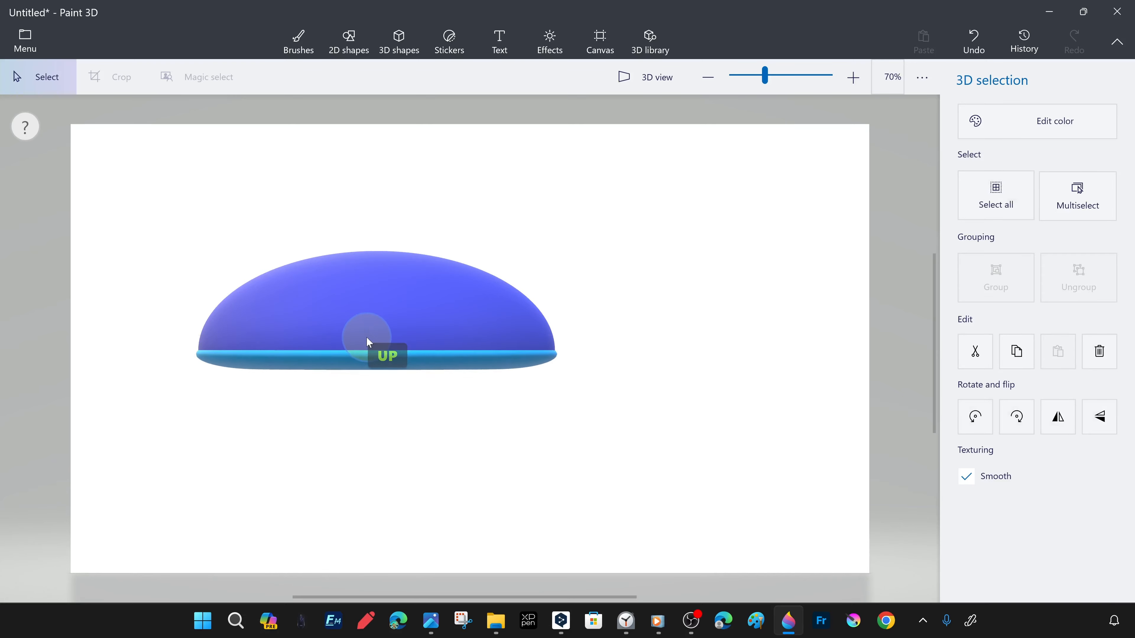
# - Select the dome and doughnut together and adjust their tilt slightly about the x-axis
pyautogui.moveTo(608, 258); pyautogui.dragTo(246, 449)
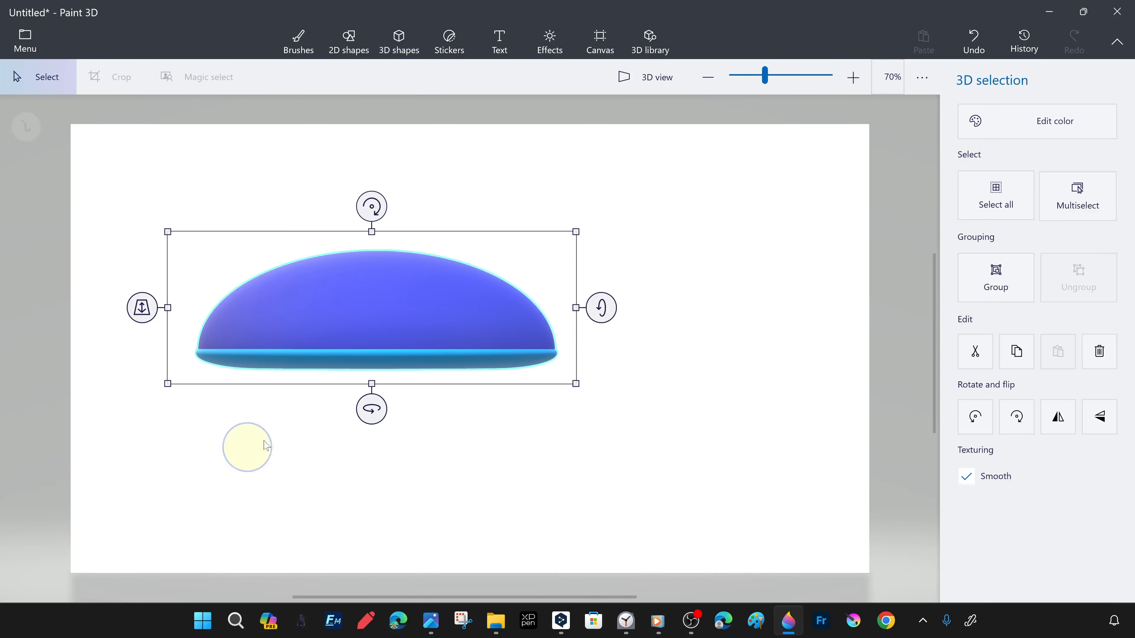
pyautogui.moveTo(601, 309)
pyautogui.mouseDown()
pyautogui.moveTo(602, 25)
pyautogui.moveTo(600, 324)
pyautogui.mouseUp()
pyautogui.click(581, 362)
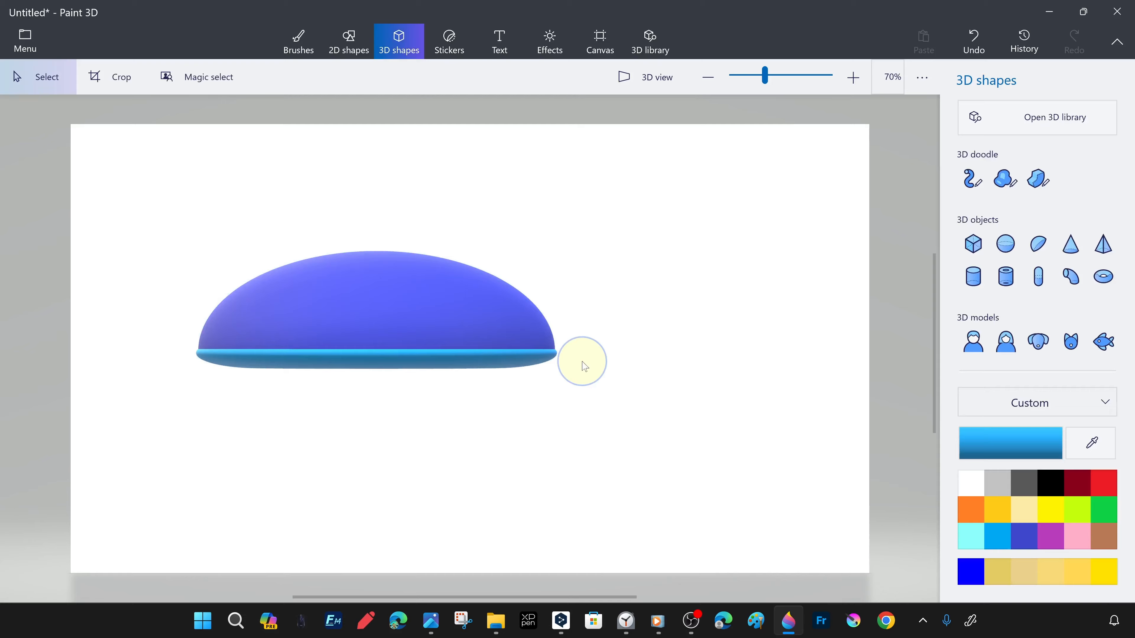
# - Duplicate the dome and doughnut and place the copy beside the canvas, clear of the original
pyautogui.scroll(-1, 588, 300)
pyautogui.scroll(-2, 588, 300)
pyautogui.hotkey('ctrl', 'a')
pyautogui.hotkey('ctrl', 'c')
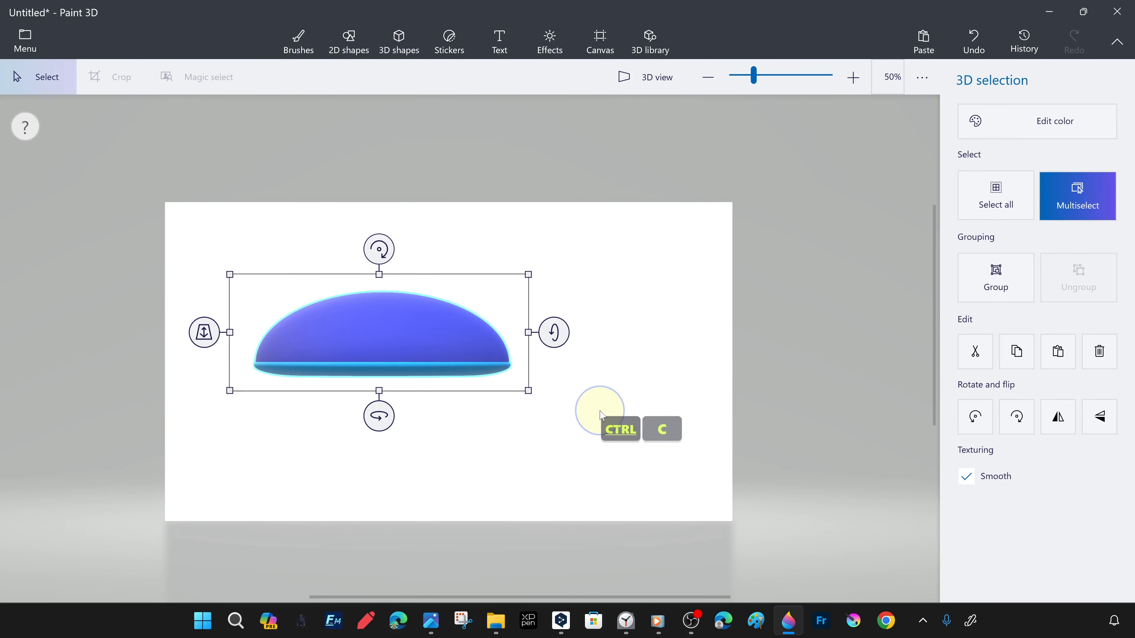
pyautogui.hotkey('ctrl', 'v')
pyautogui.moveTo(238, 348); pyautogui.dragTo(357, 371, button='middle')
pyautogui.moveTo(226, 271); pyautogui.dragTo(185, 277)
pyautogui.click(578, 446)
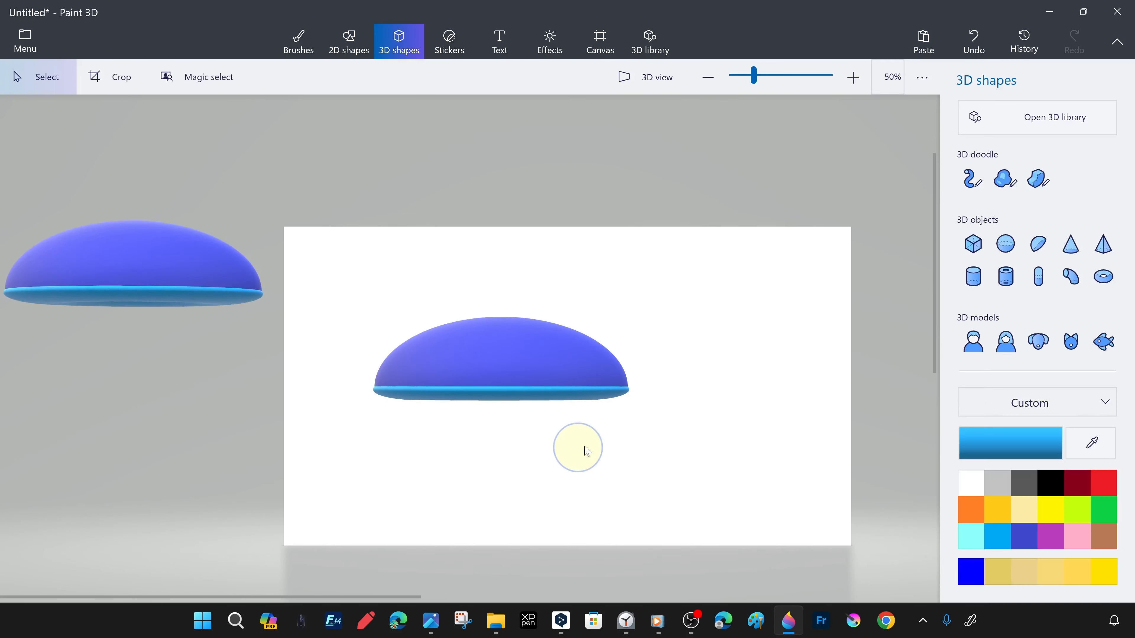
# - Draw a dark grey soft-edge 3D doodle shaped like a tapered blade from the rim's middle to its right end
pyautogui.scroll(2, 603, 446)
pyautogui.scroll(-1, 604, 449)
pyautogui.moveTo(701, 275); pyautogui.dragTo(612, 274, button='middle')
pyautogui.click(1100, 543)
pyautogui.click(1024, 483)
pyautogui.click(1006, 178)
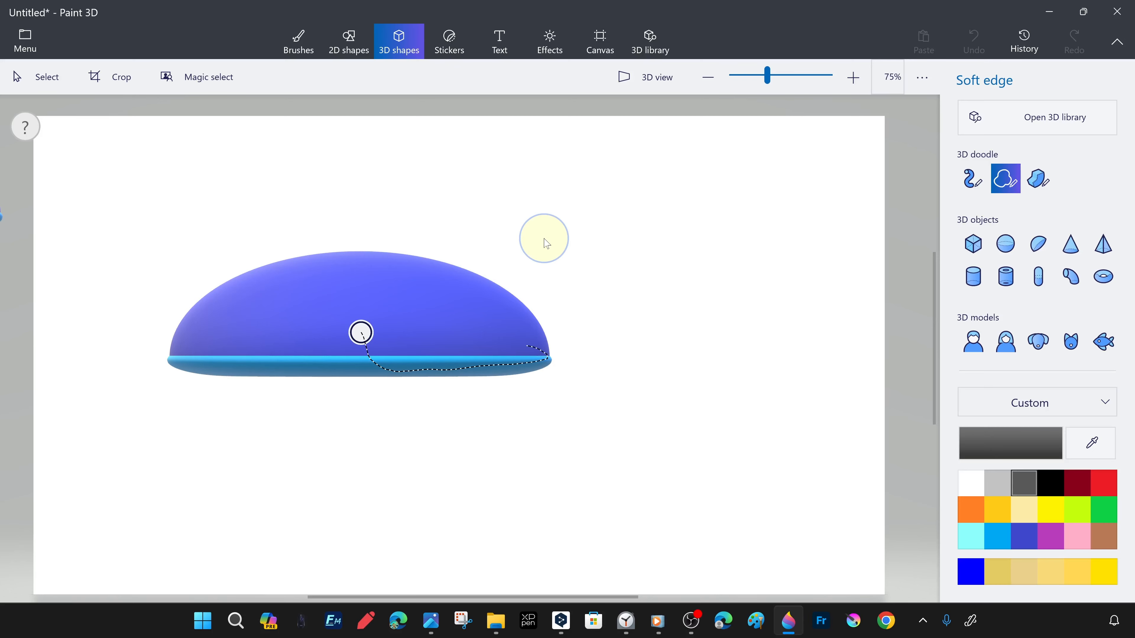
pyautogui.moveTo(361, 331); pyautogui.dragTo(363, 334)
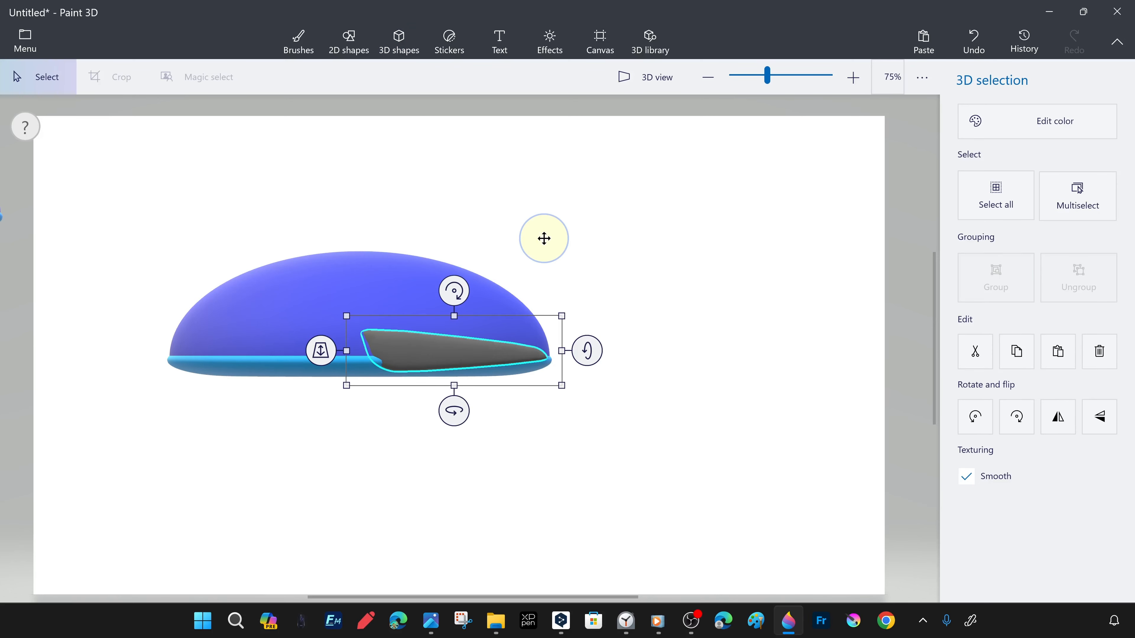
# - Lower the grey blade slightly and push it back in depth so only its lower edge protrudes beneath the rim
pyautogui.moveTo(454, 351); pyautogui.dragTo(456, 364)
pyautogui.moveTo(323, 363); pyautogui.dragTo(322, 287)
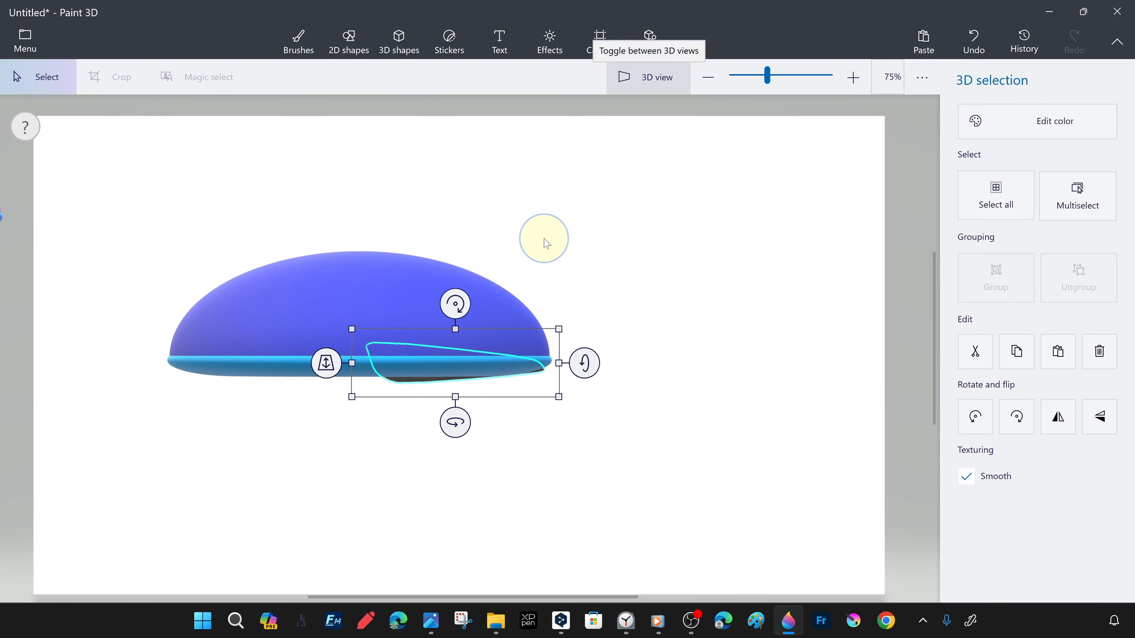
pyautogui.click(545, 243)
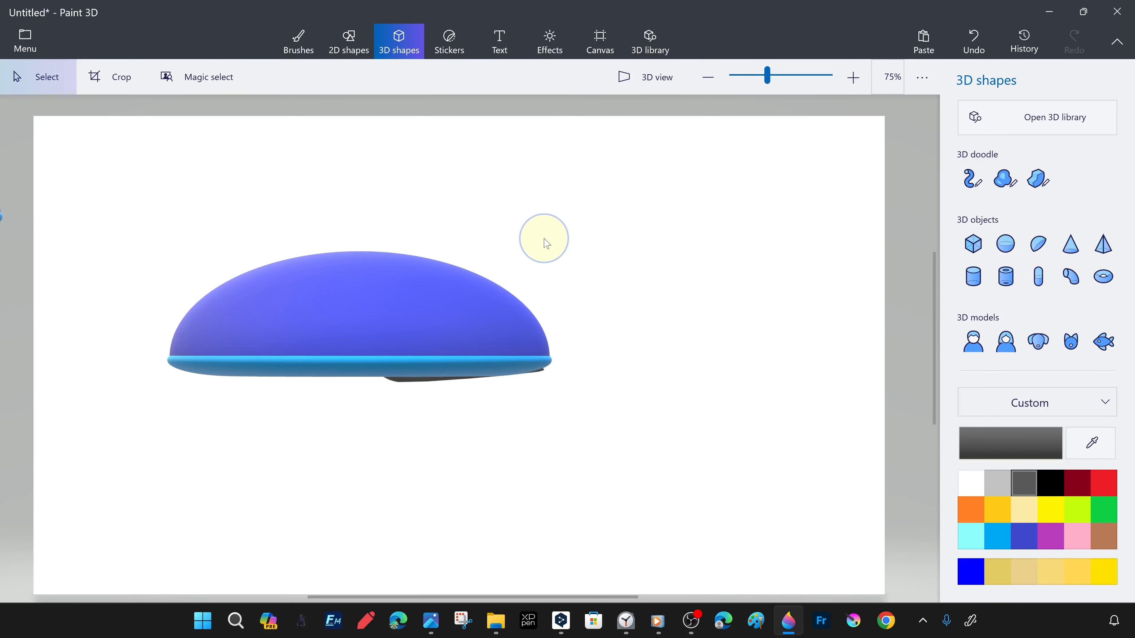
# - Select all the objects and rotate them about the x-axis so the doughnut's underside faces forward
pyautogui.moveTo(619, 509); pyautogui.dragTo(619, 508)
pyautogui.moveTo(597, 315); pyautogui.dragTo(596, 7)
pyautogui.moveTo(544, 238); pyautogui.dragTo(525, 22)
# - Adjust the grey blade's depth and shift it onto the doughnut's horizontal centre line, reaching the outer edge
pyautogui.click(447, 297)
pyautogui.moveTo(326, 297); pyautogui.dragTo(325, 298)
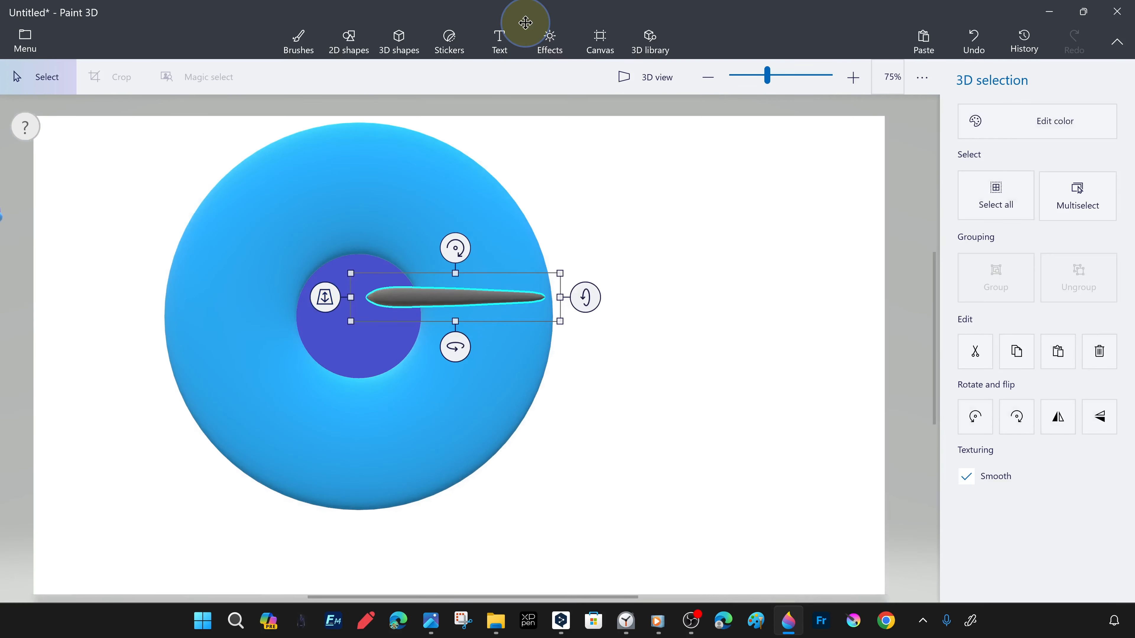
pyautogui.moveTo(447, 297); pyautogui.dragTo(453, 316)
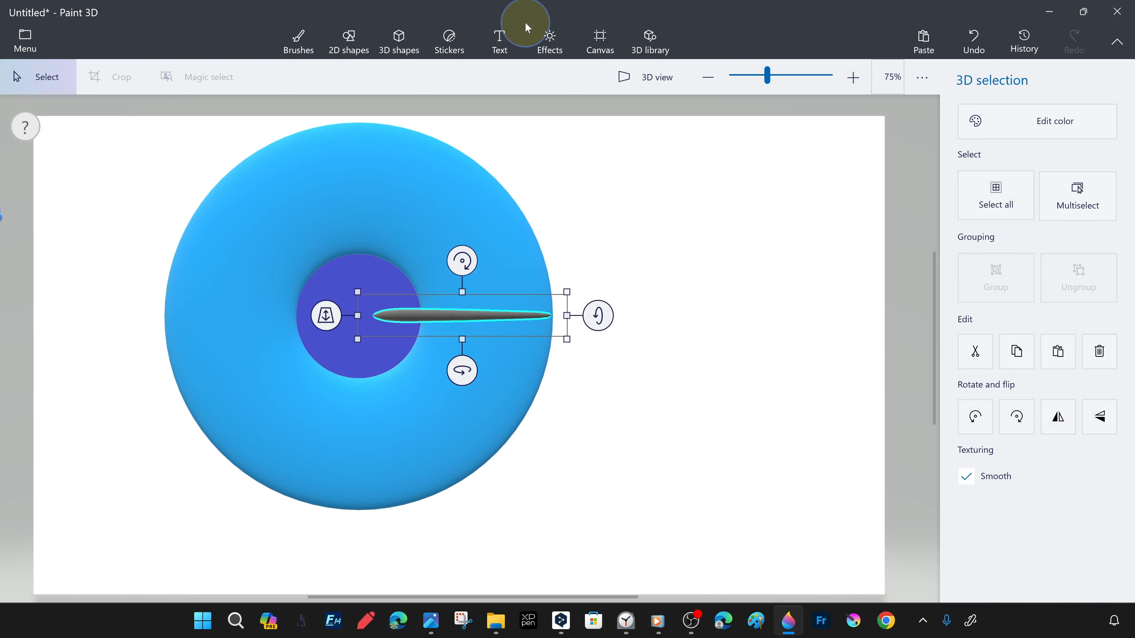
# - In 3D view, try flipping the grey blade horizontally and vertically on the doughnut's underside
pyautogui.click(715, 286)
pyautogui.click(648, 76)
pyautogui.moveTo(719, 190); pyautogui.dragTo(718, 190, button='right')
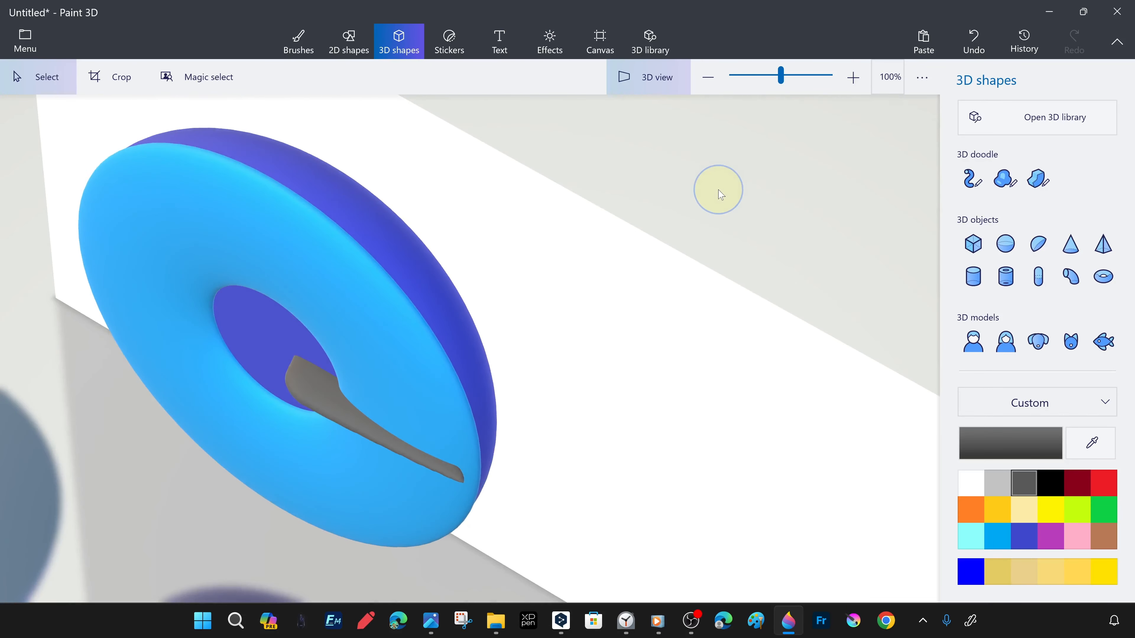
pyautogui.click(357, 416)
pyautogui.click(1057, 417)
pyautogui.click(1099, 416)
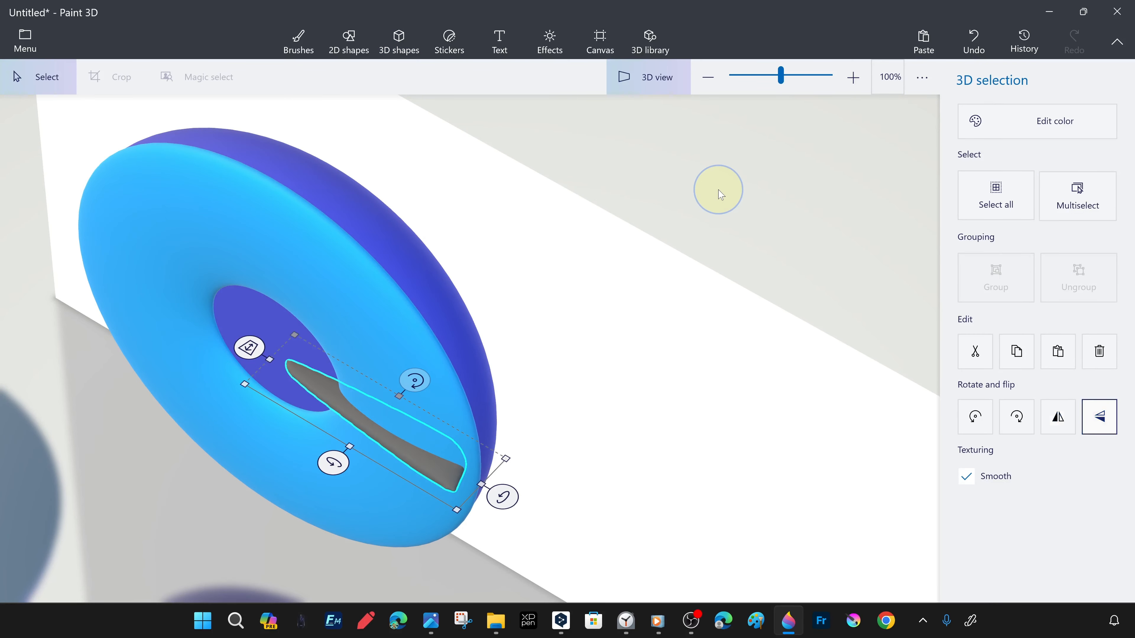
pyautogui.click(1099, 417)
pyautogui.click(1058, 417)
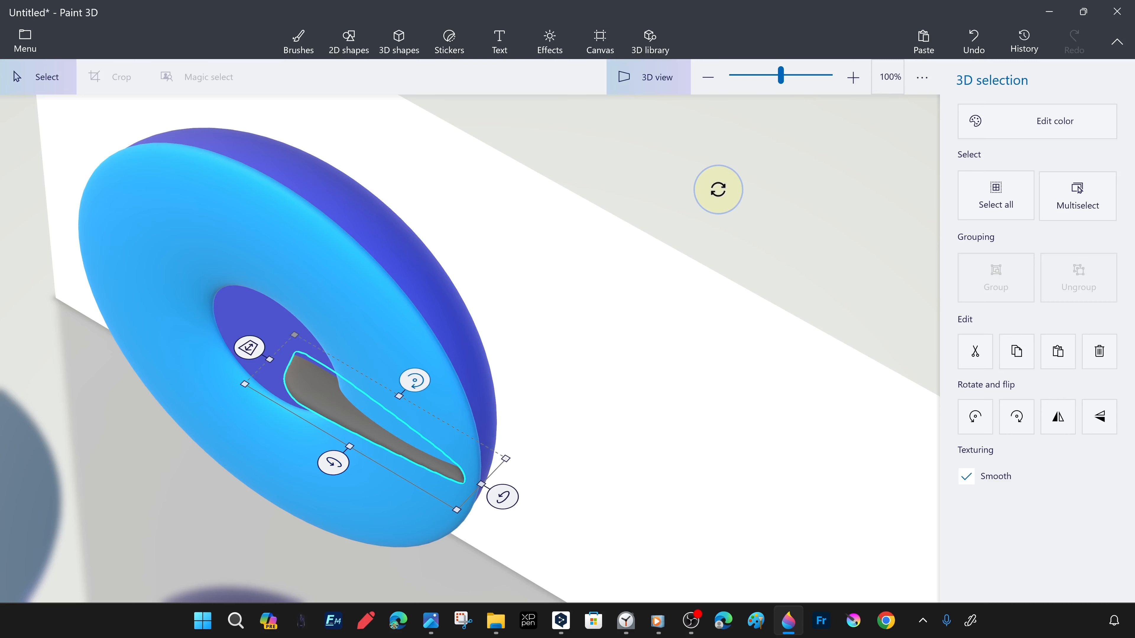
# - Try adjusting the grey blade's depth and rotation, including a spin of about -7° around the y-axis
pyautogui.moveTo(249, 347); pyautogui.dragTo(250, 345)
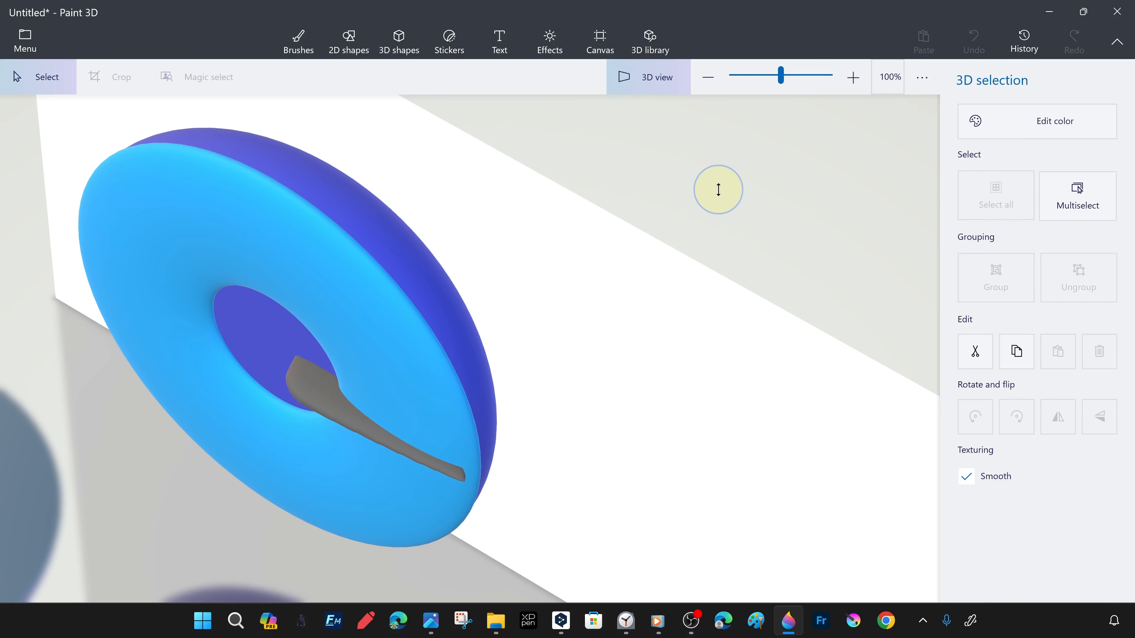
pyautogui.moveTo(485, 464); pyautogui.dragTo(489, 468)
pyautogui.moveTo(423, 367); pyautogui.dragTo(405, 384)
pyautogui.moveTo(332, 462); pyautogui.dragTo(337, 465)
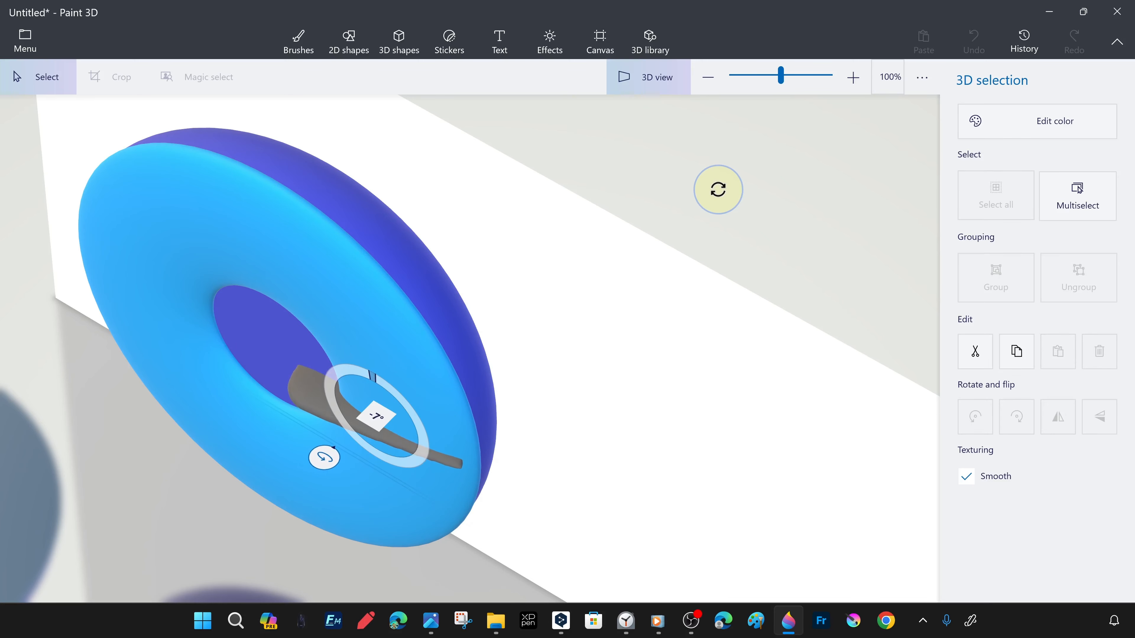
pyautogui.moveTo(337, 465); pyautogui.dragTo(342, 468)
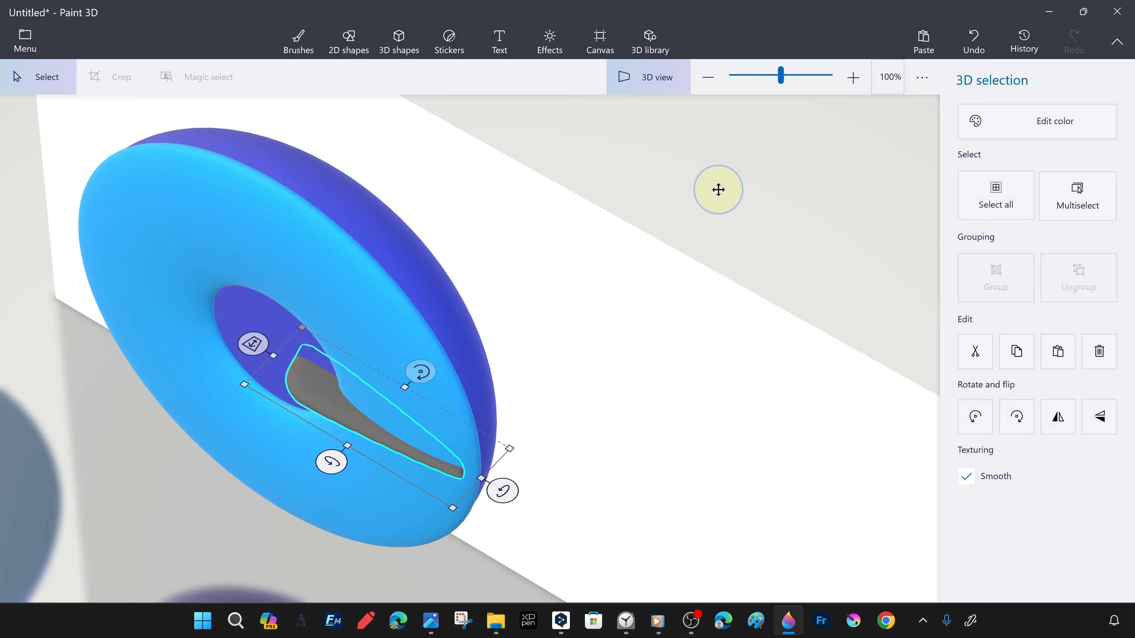
# - Try repositioning, tilting and resizing the grey blade, and undo the changes
pyautogui.moveTo(359, 414); pyautogui.dragTo(360, 414)
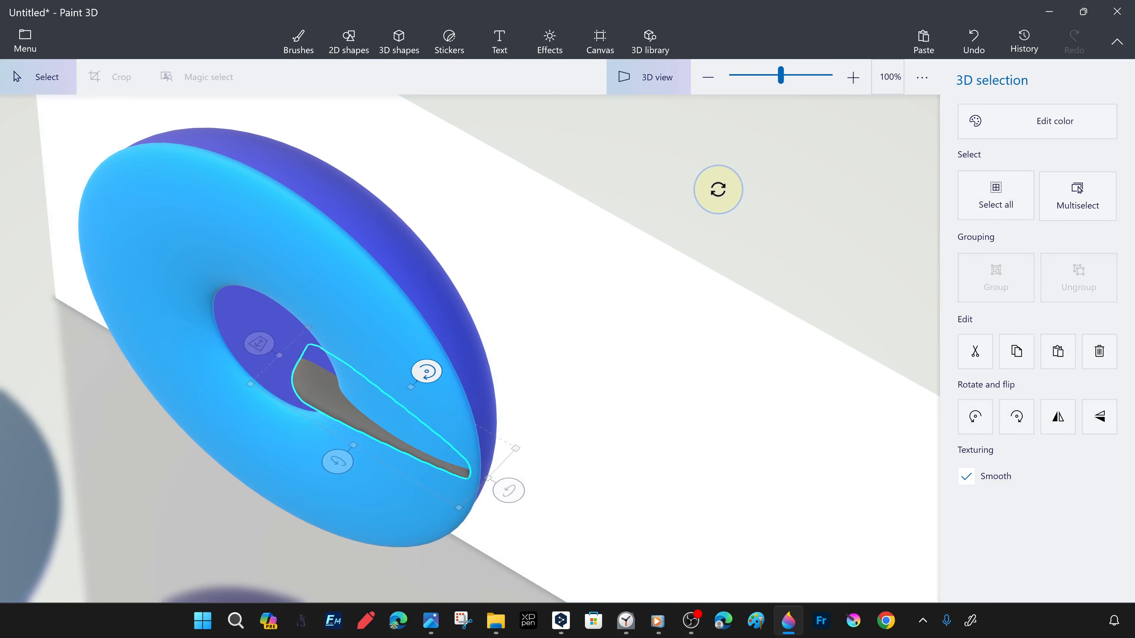
pyautogui.moveTo(426, 373); pyautogui.dragTo(409, 390)
pyautogui.moveTo(456, 512); pyautogui.dragTo(451, 505)
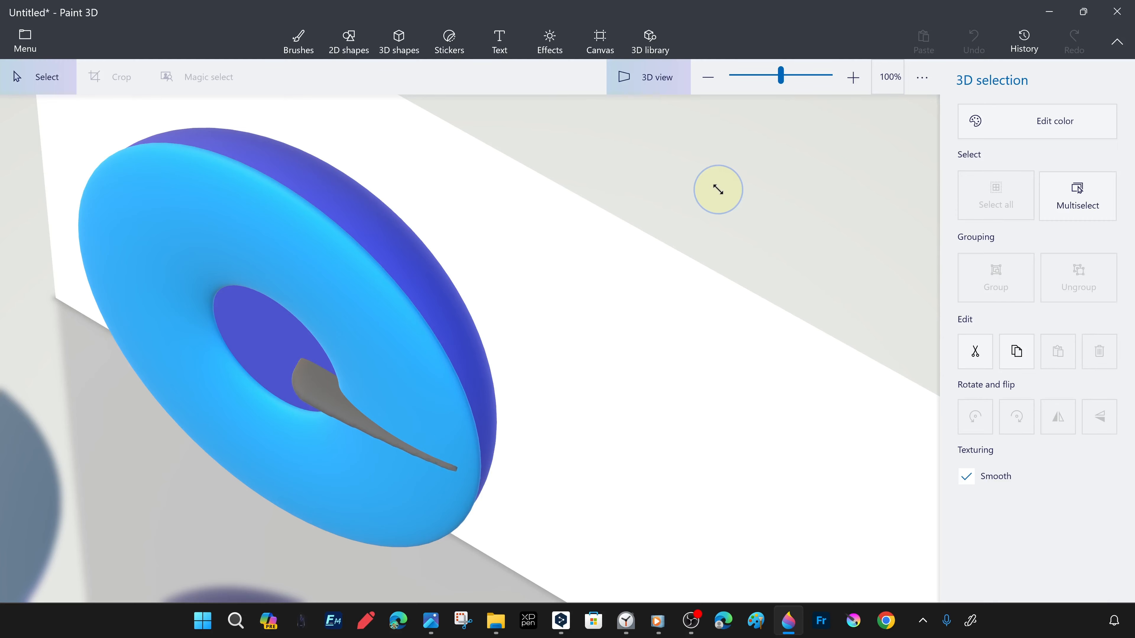
pyautogui.moveTo(359, 416); pyautogui.dragTo(372, 391)
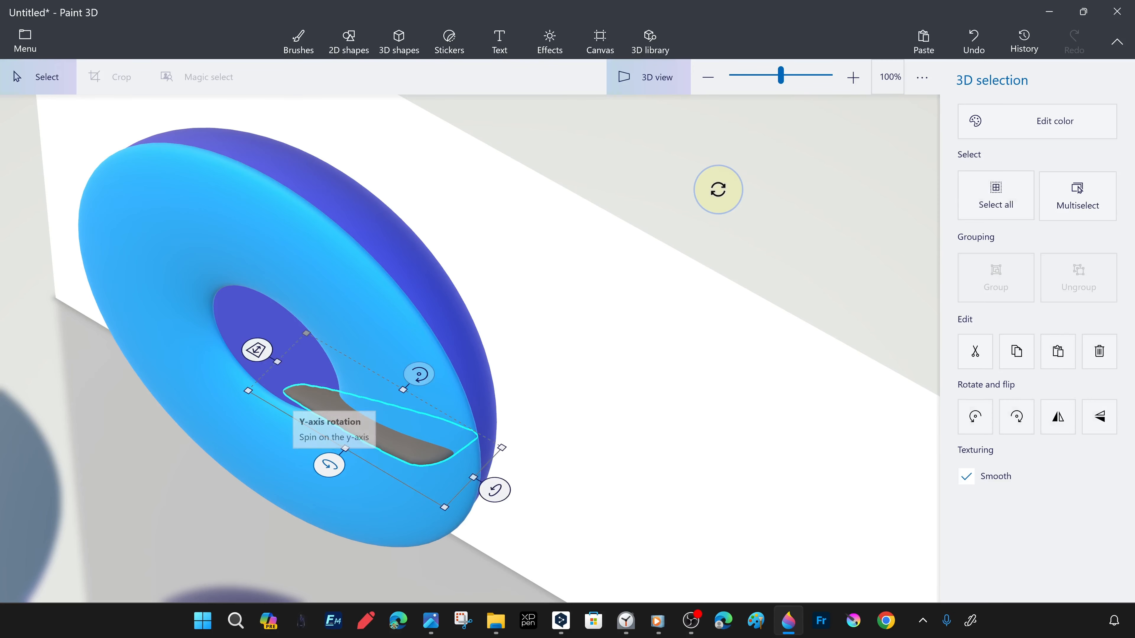
pyautogui.hotkey('ctrl', 'z')
# - Adjust the grey blade's depth, turn its tapered end toward the centre, and tilt it about -5° around the z-axis
pyautogui.click(348, 393)
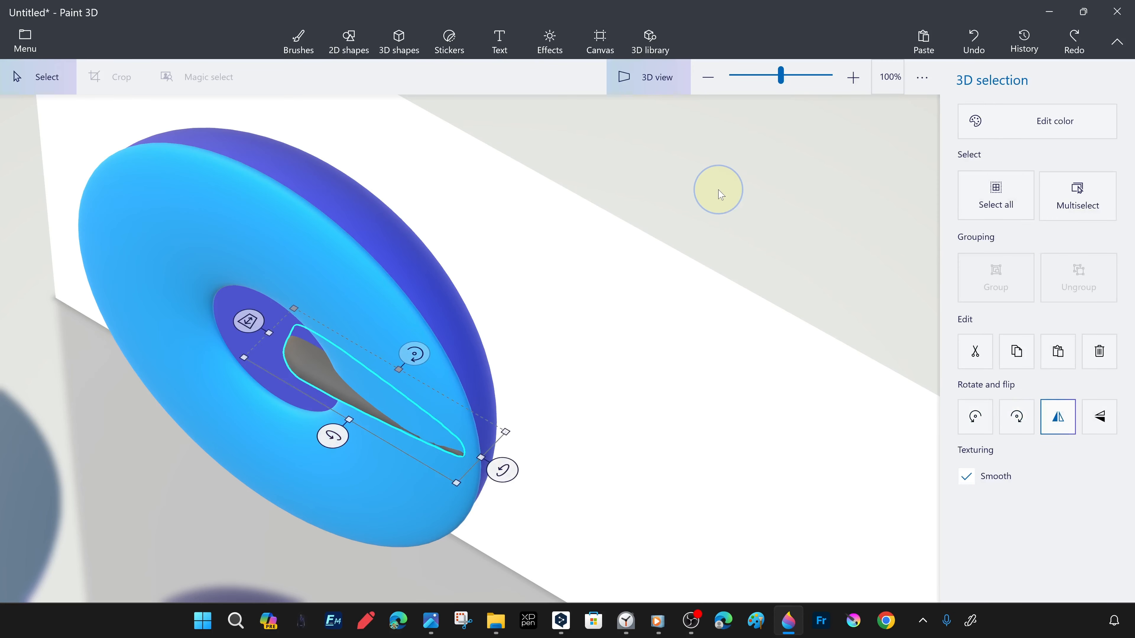
pyautogui.moveTo(247, 321); pyautogui.dragTo(250, 323)
pyautogui.moveTo(334, 441); pyautogui.dragTo(332, 440)
pyautogui.moveTo(413, 360)
pyautogui.mouseDown()
pyautogui.moveTo(405, 347)
pyautogui.moveTo(411, 358)
pyautogui.mouseUp()
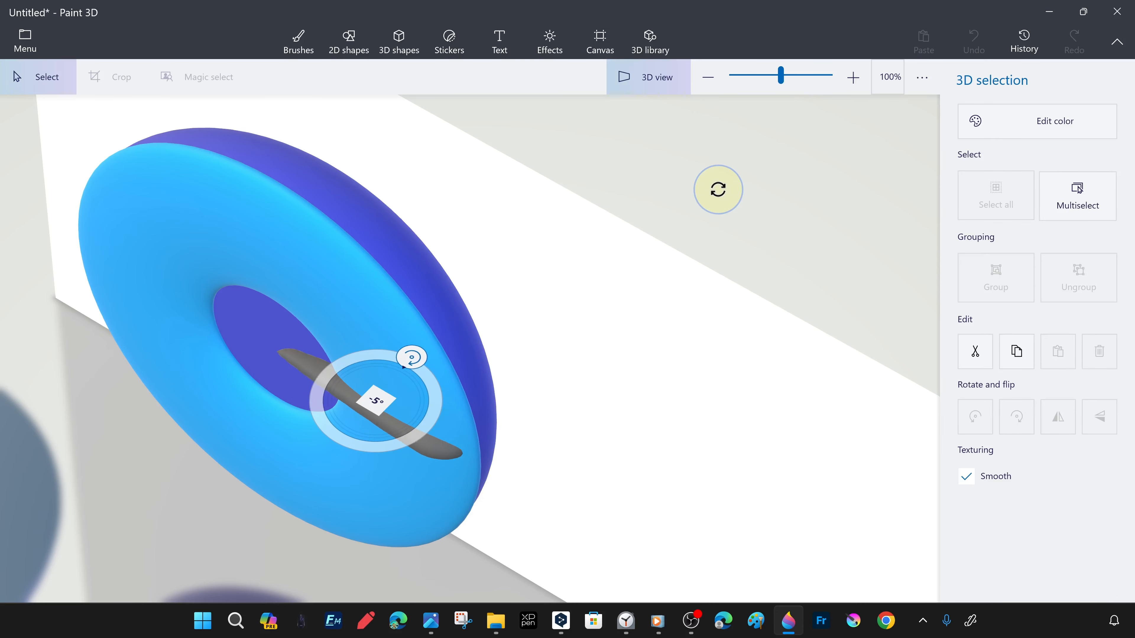
pyautogui.moveTo(718, 189); pyautogui.dragTo(718, 189)
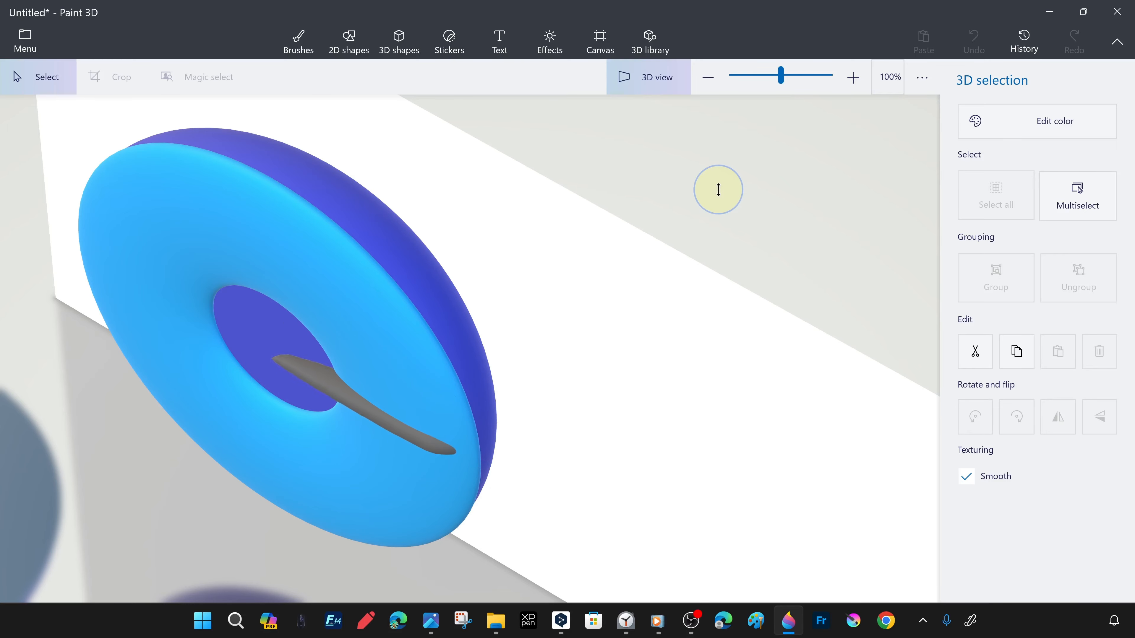
pyautogui.press('Right')
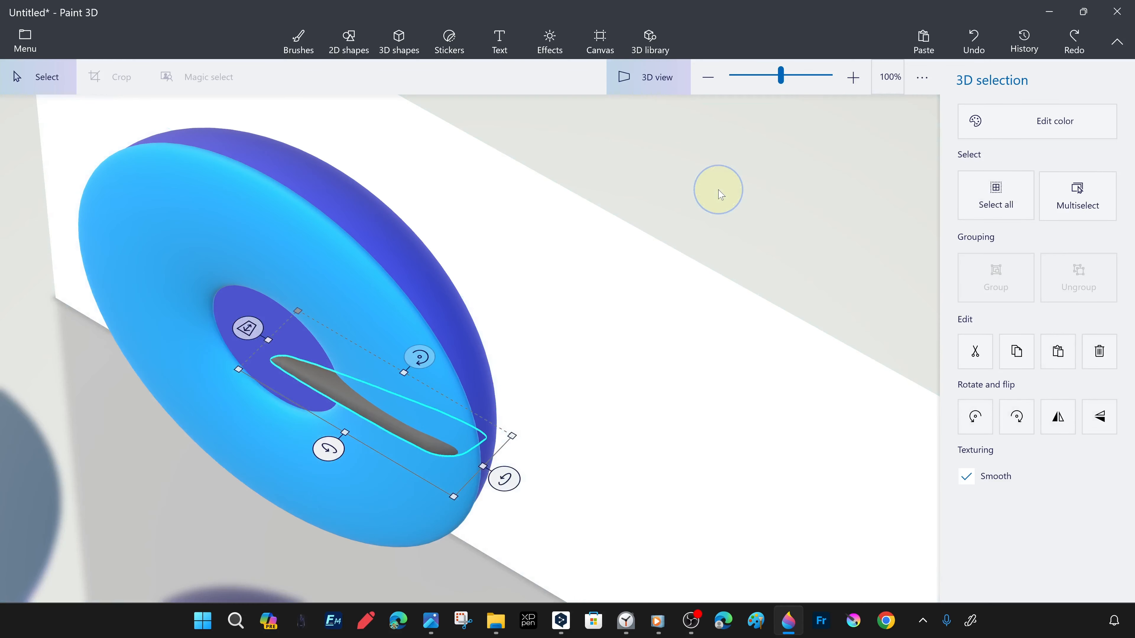
# - Redo the undone changes to the grey blade
pyautogui.hotkey('ctrl', 'y')
pyautogui.hotkey('ctrl', 'y')
pyautogui.hotkey('ctrl', 'y')
# - Move the grey blade down onto the doughnut's horizontal centre line
pyautogui.rightClick(572, 437)
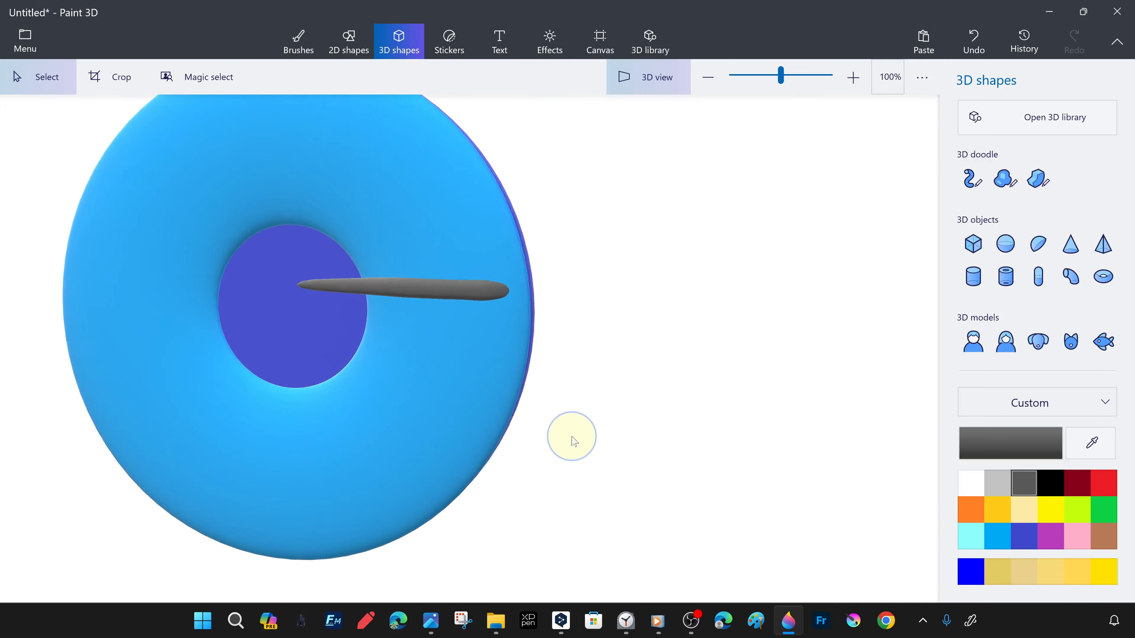
pyautogui.rightClick(623, 322)
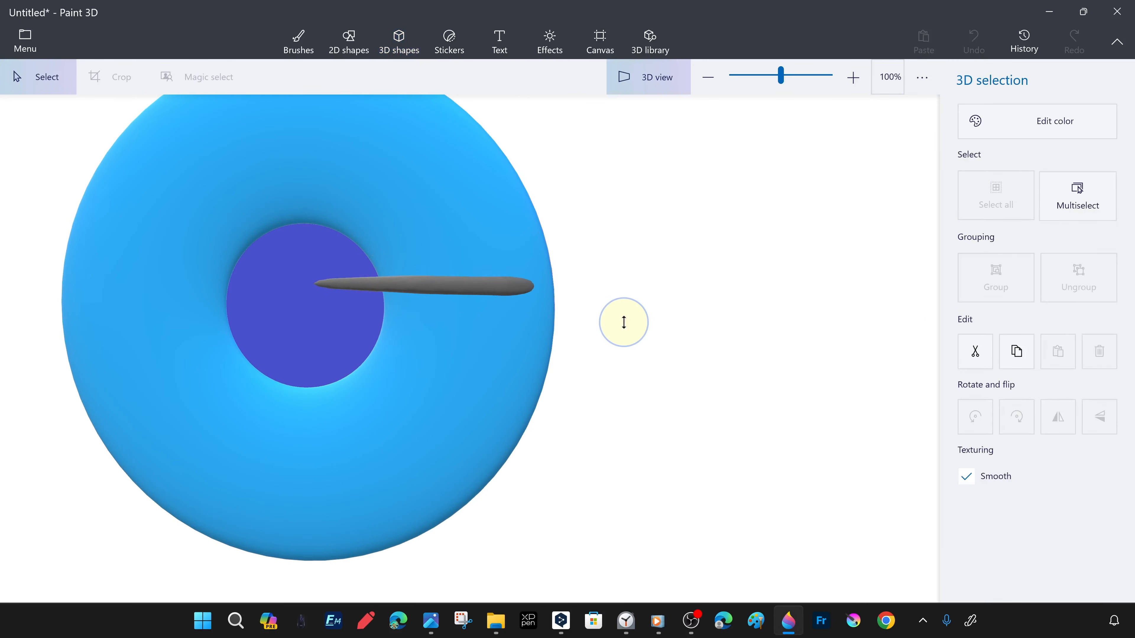
pyautogui.press('Down')
pyautogui.press('Down')
pyautogui.press('Down')
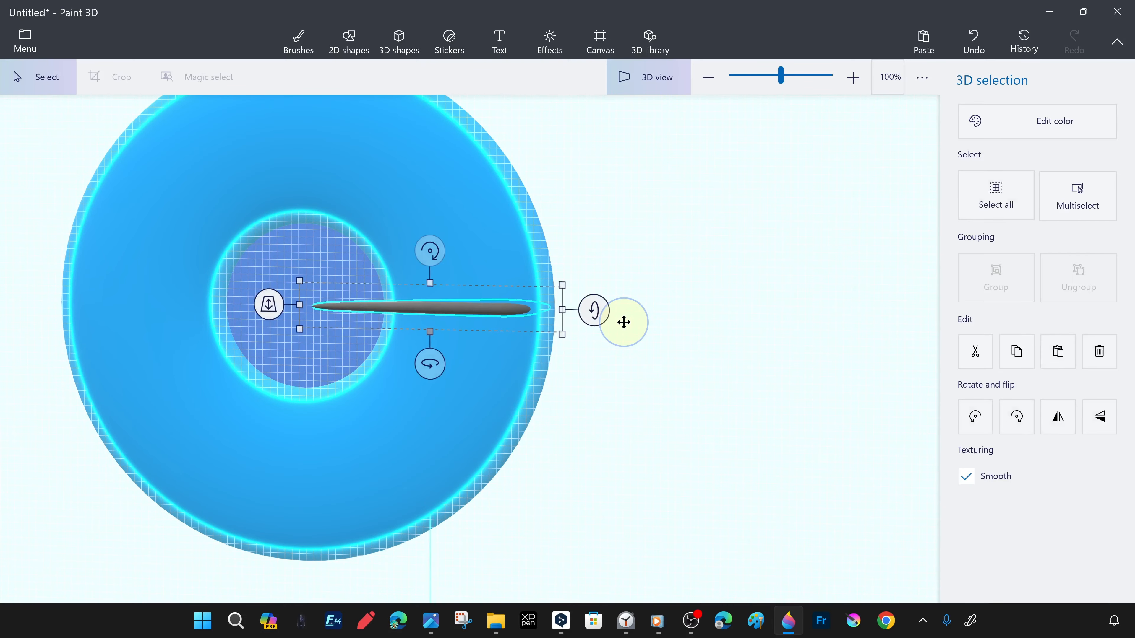
# - Duplicate the grey blade, mirror the copy and place it on the opposite side of the doughnut's centre
pyautogui.moveTo(623, 321); pyautogui.dragTo(636, 375, button='right')
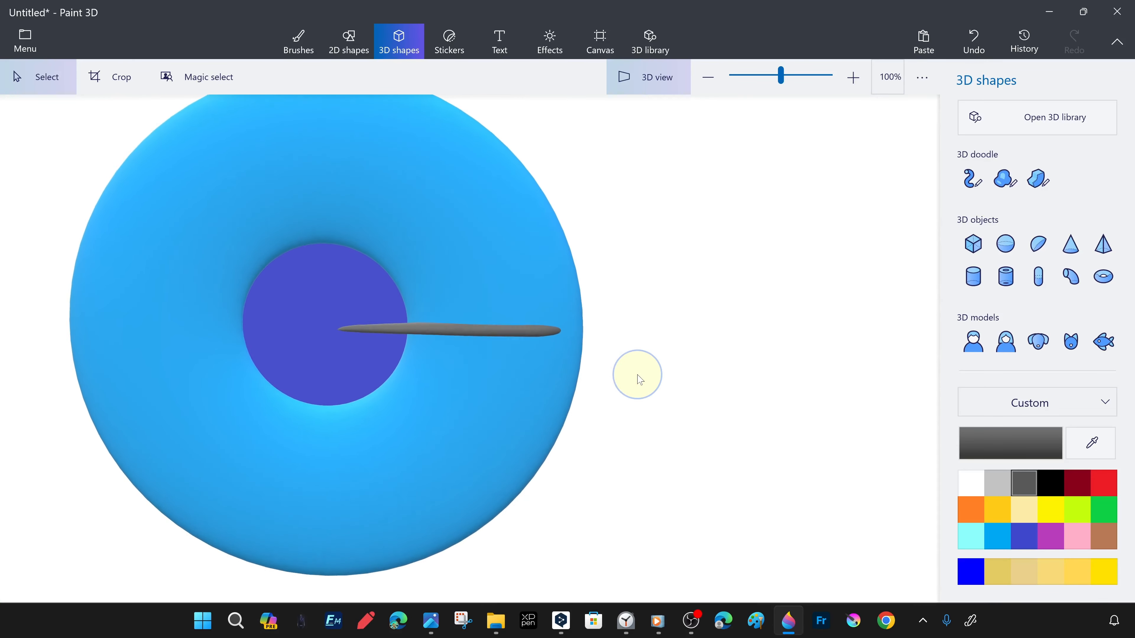
pyautogui.rightClick(689, 360)
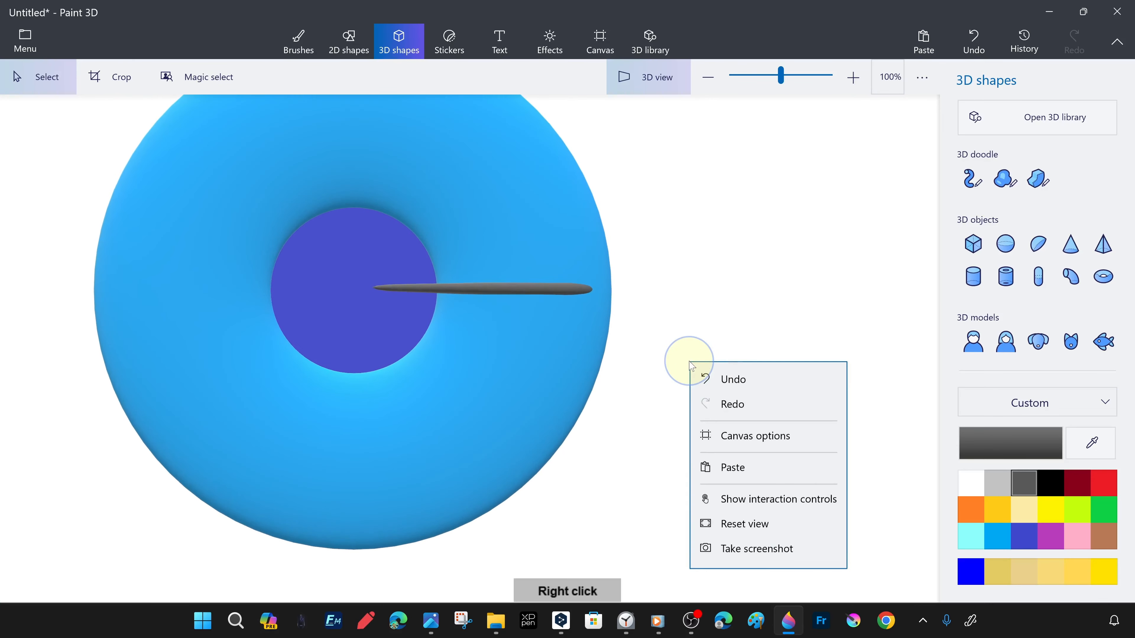
pyautogui.click(689, 360)
pyautogui.moveTo(689, 360); pyautogui.dragTo(671, 284, button='right')
pyautogui.press('alt')
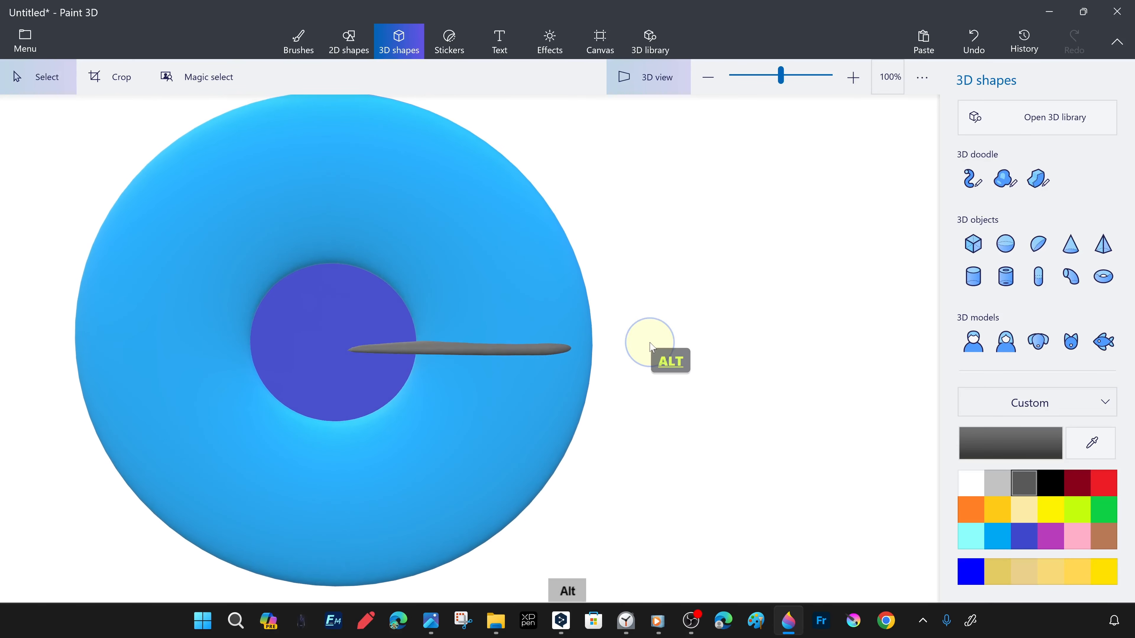
pyautogui.click(650, 341)
pyautogui.hotkey('ctrl', 'v')
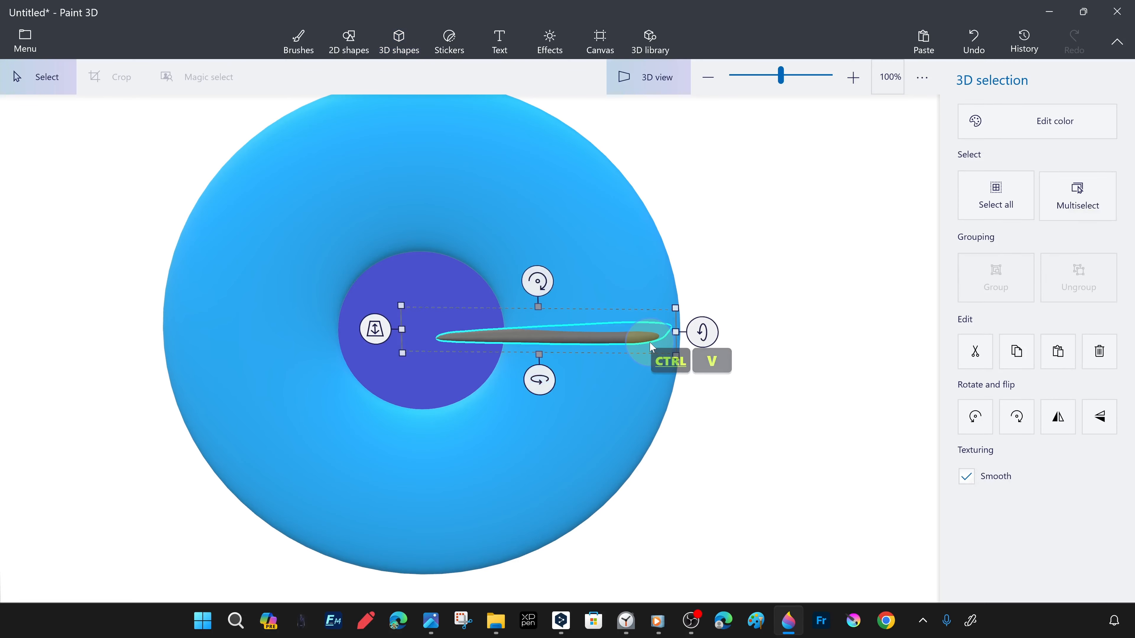
pyautogui.moveTo(650, 344); pyautogui.dragTo(651, 342)
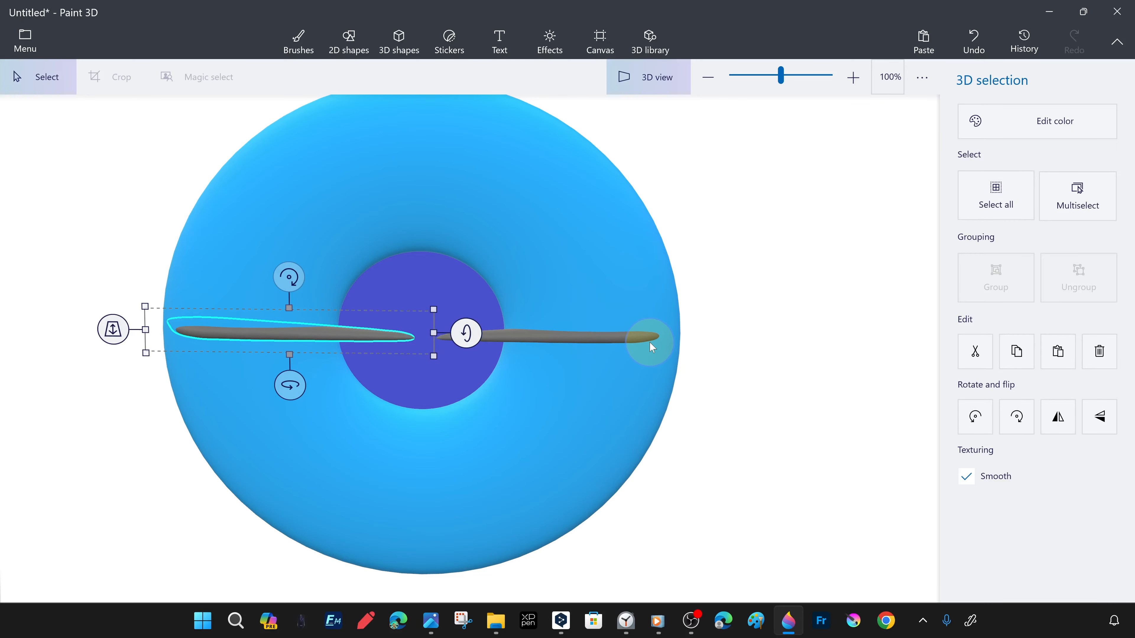
# - Delete the original grey blade and replace it with a mirrored copy of the blade on the opposite side
pyautogui.click(649, 342)
pyautogui.press('Delete')
pyautogui.hotkey('ctrl', 'v')
pyautogui.hotkey('ctrl', 'v')
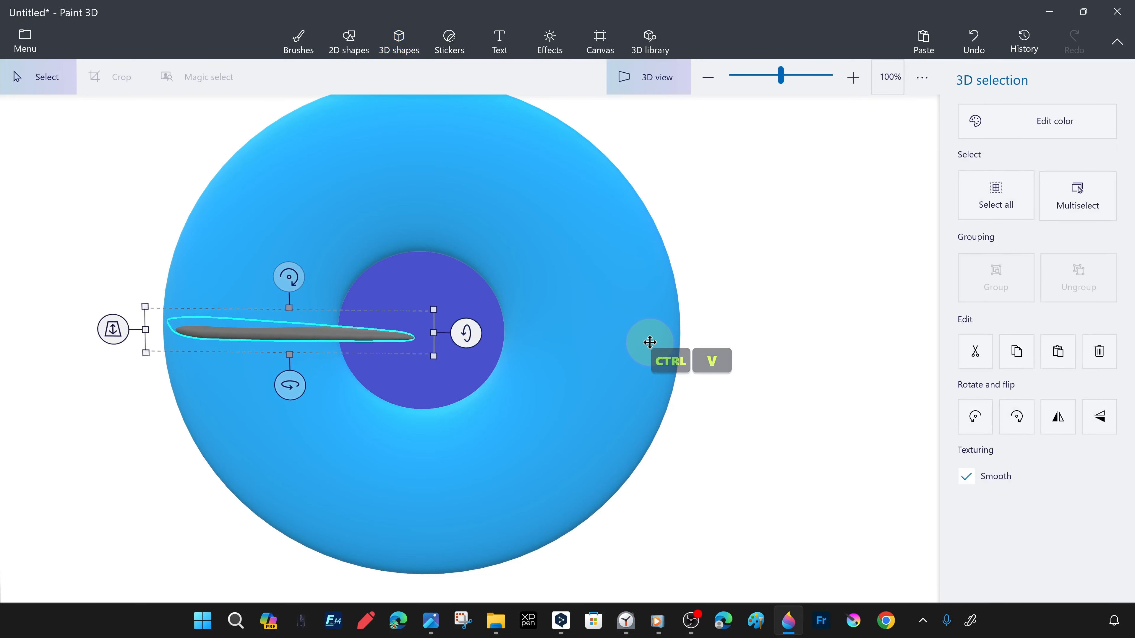
pyautogui.press('Right')
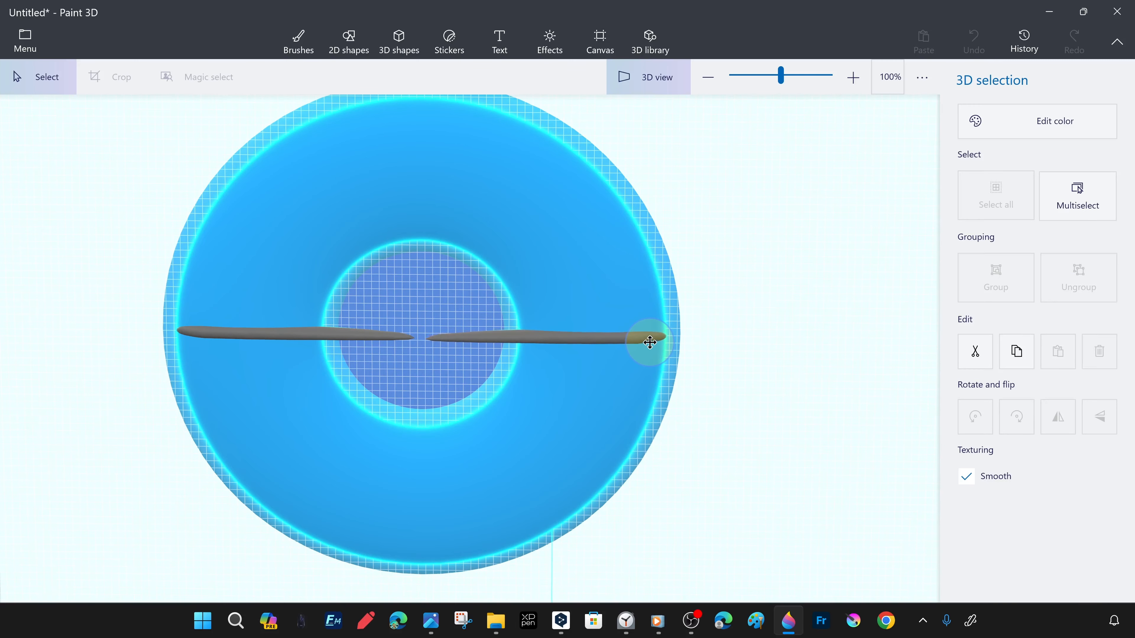
pyautogui.press('Up')
pyautogui.press('Escape')
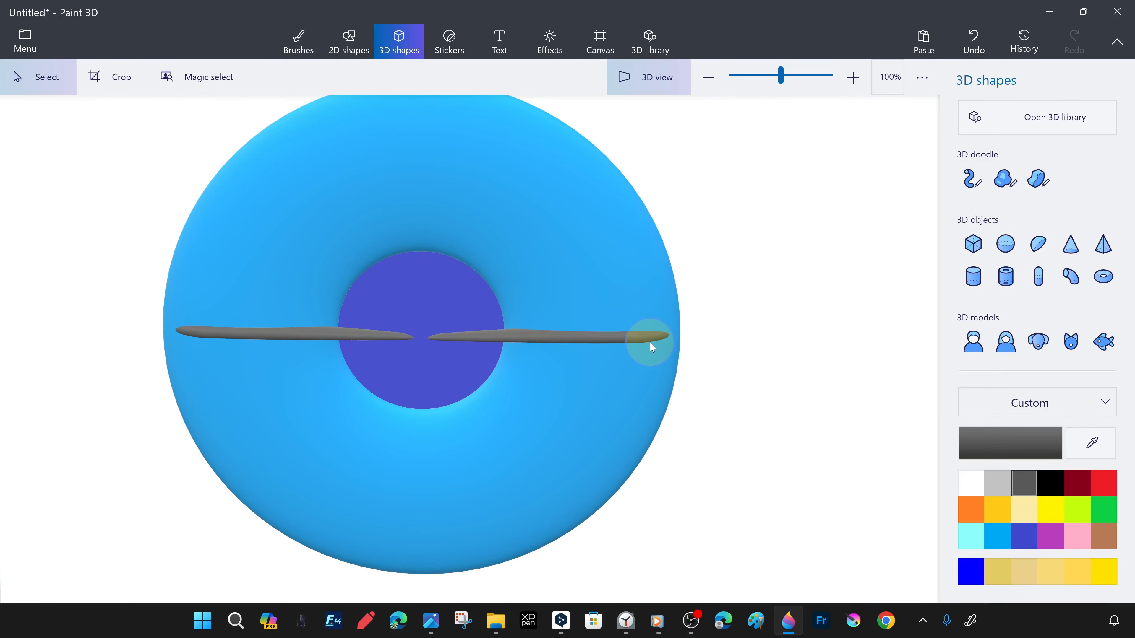
# - Nudge both grey blades slightly upward so they line up with each other across the doughnut
pyautogui.click(650, 343)
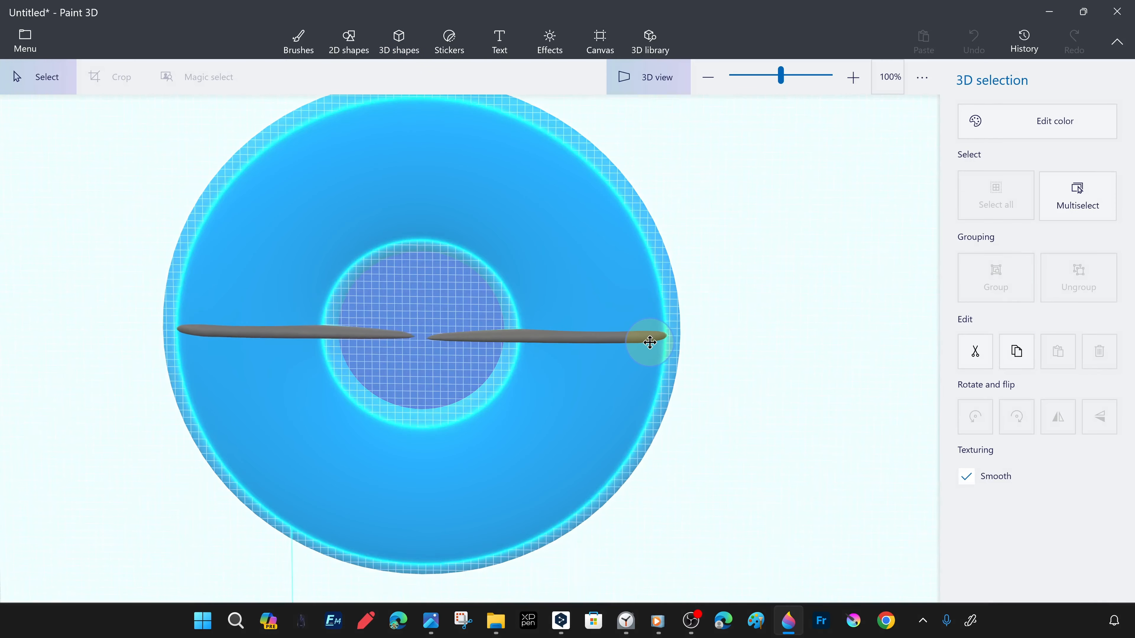
pyautogui.press('Tab')
pyautogui.press('Tab')
pyautogui.press('Tab')
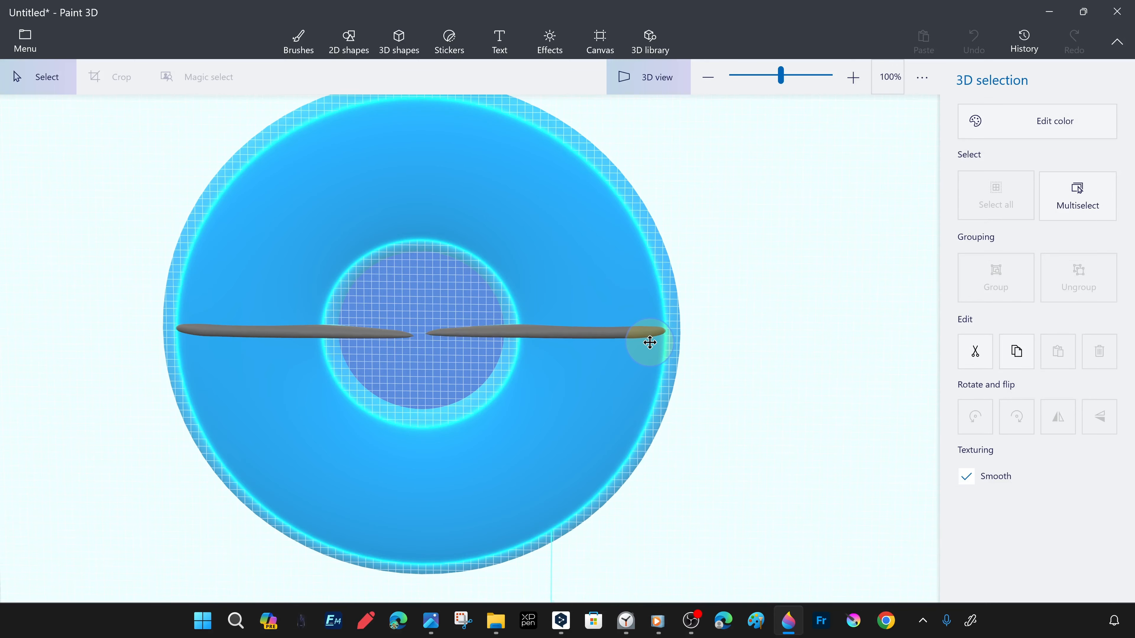
pyautogui.press('Tab')
pyautogui.press('Tab')
pyautogui.press('Tab')
pyautogui.press('Tab')
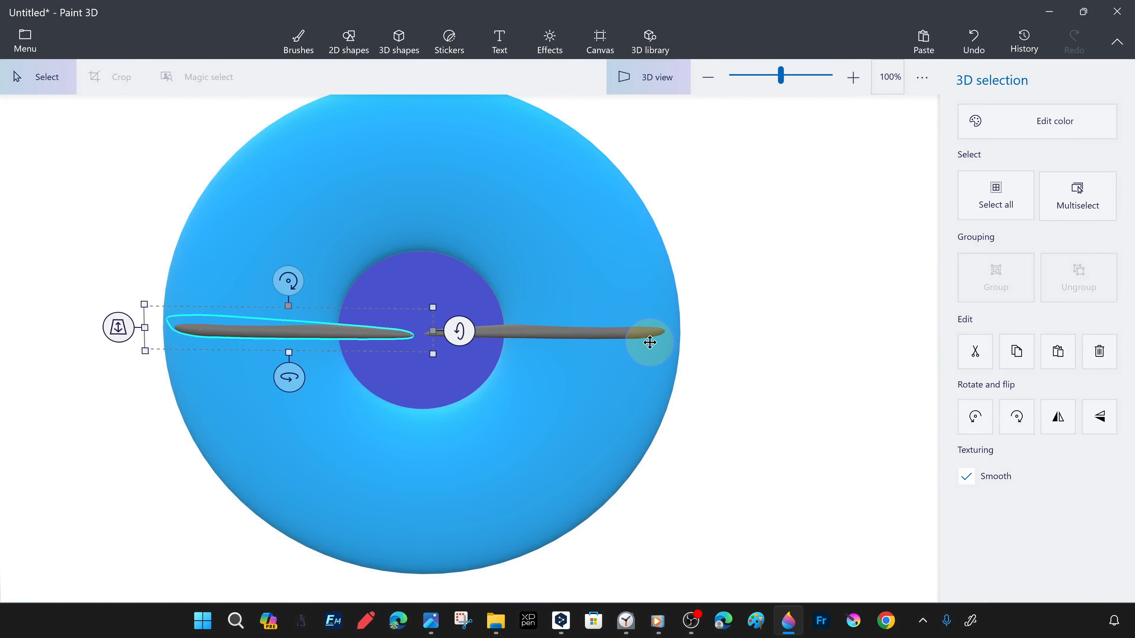
pyautogui.press('Tab')
pyautogui.press('Tab')
pyautogui.press('Tab')
pyautogui.press('Tab')
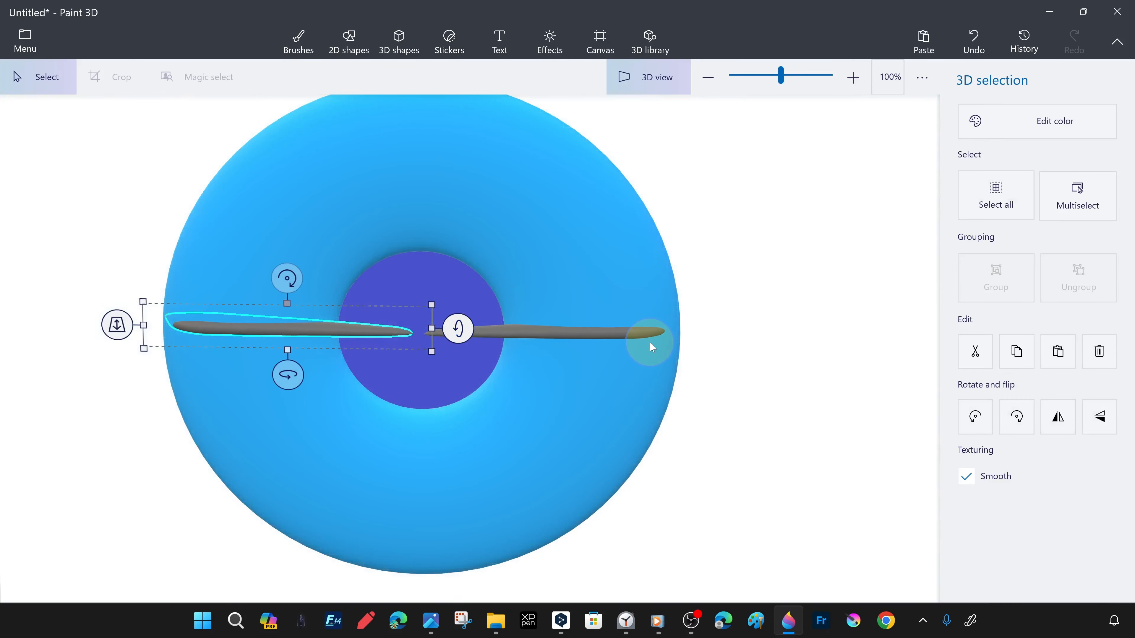
# - Select both grey blades and move them together onto the doughnut's horizontal centre line
pyautogui.rightClick(752, 346)
pyautogui.moveTo(752, 346)
pyautogui.mouseDown(button='right')
pyautogui.moveTo(547, 345)
pyautogui.moveTo(735, 351)
pyautogui.moveTo(777, 377)
pyautogui.moveTo(783, 329)
pyautogui.moveTo(648, 357)
pyautogui.moveTo(790, 359)
pyautogui.moveTo(644, 326)
pyautogui.mouseUp(button='right')
pyautogui.press('alt')
pyautogui.press('alt')
pyautogui.moveTo(646, 333); pyautogui.dragTo(693, 407, button='middle')
pyautogui.click(530, 353)
pyautogui.keyDown('ctrl'); pyautogui.click(269, 359); pyautogui.keyUp('ctrl')
pyautogui.moveTo(628, 356); pyautogui.dragTo(634, 355)
pyautogui.moveTo(525, 356); pyautogui.dragTo(528, 366)
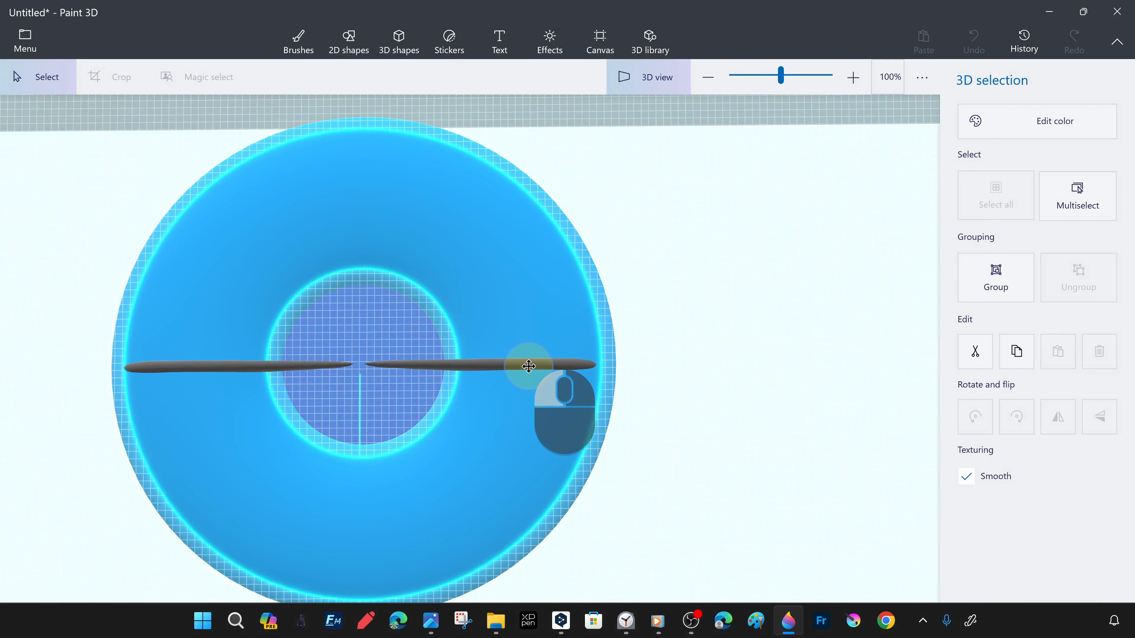
# - Fine-tune the left grey blade's position on the doughnut's face so that it matches the opposite blade
pyautogui.moveTo(667, 426); pyautogui.dragTo(463, 377, button='right')
pyautogui.click(465, 395)
pyautogui.rightClick(765, 465)
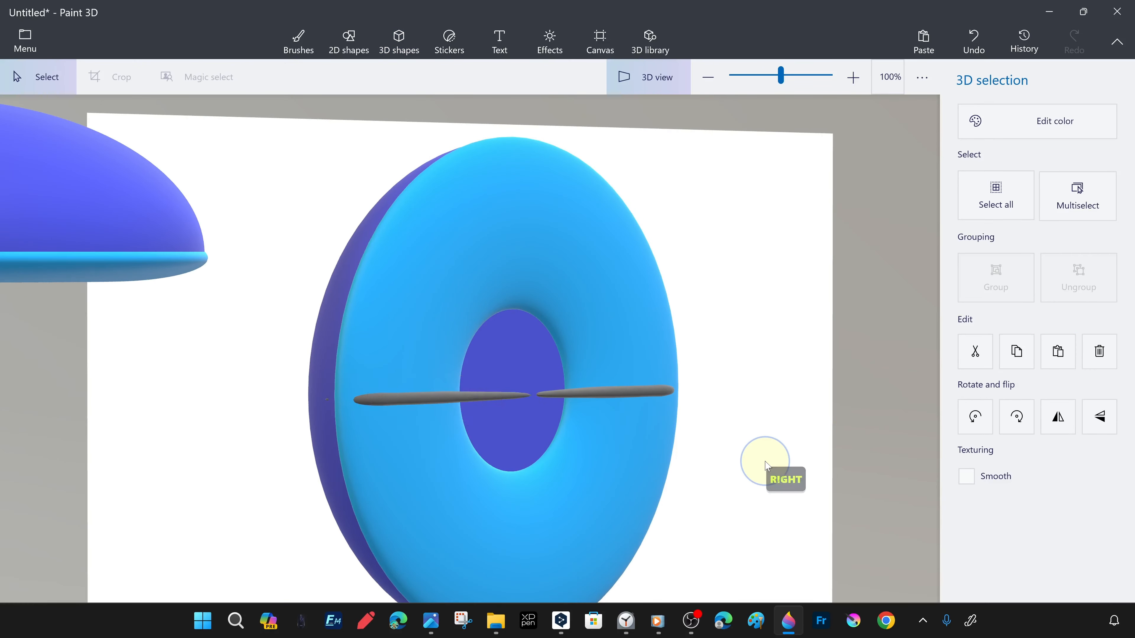
pyautogui.moveTo(764, 465); pyautogui.dragTo(666, 634, button='right')
pyautogui.press('Left')
pyautogui.press('Left')
pyautogui.press('Left')
pyautogui.press('Up')
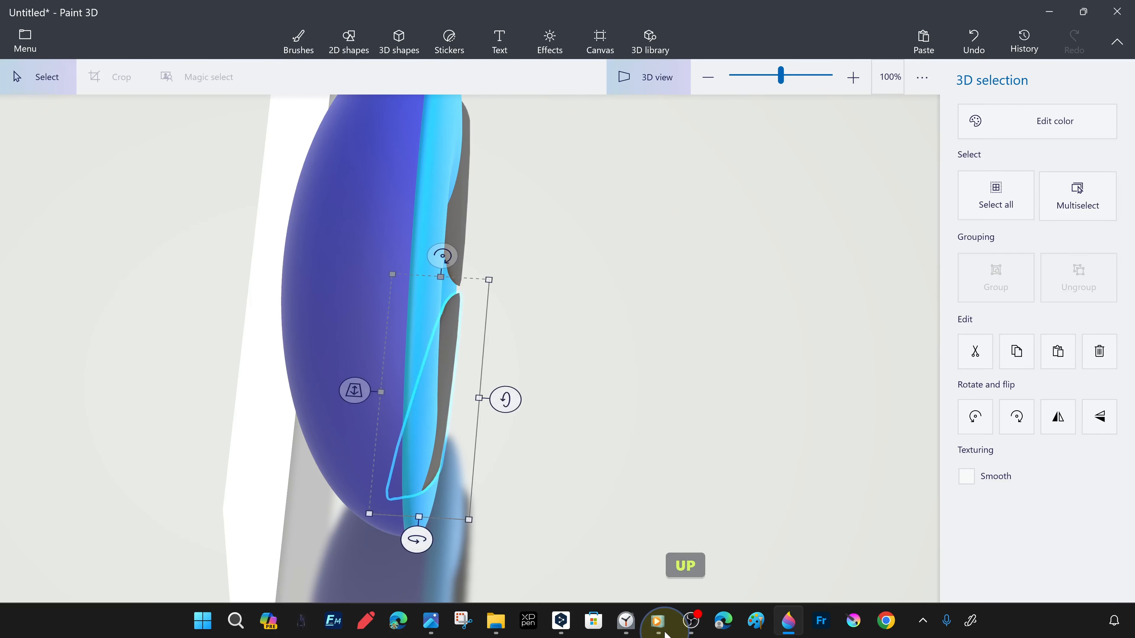
pyautogui.press('Left')
pyautogui.moveTo(665, 634); pyautogui.dragTo(487, 3, button='right')
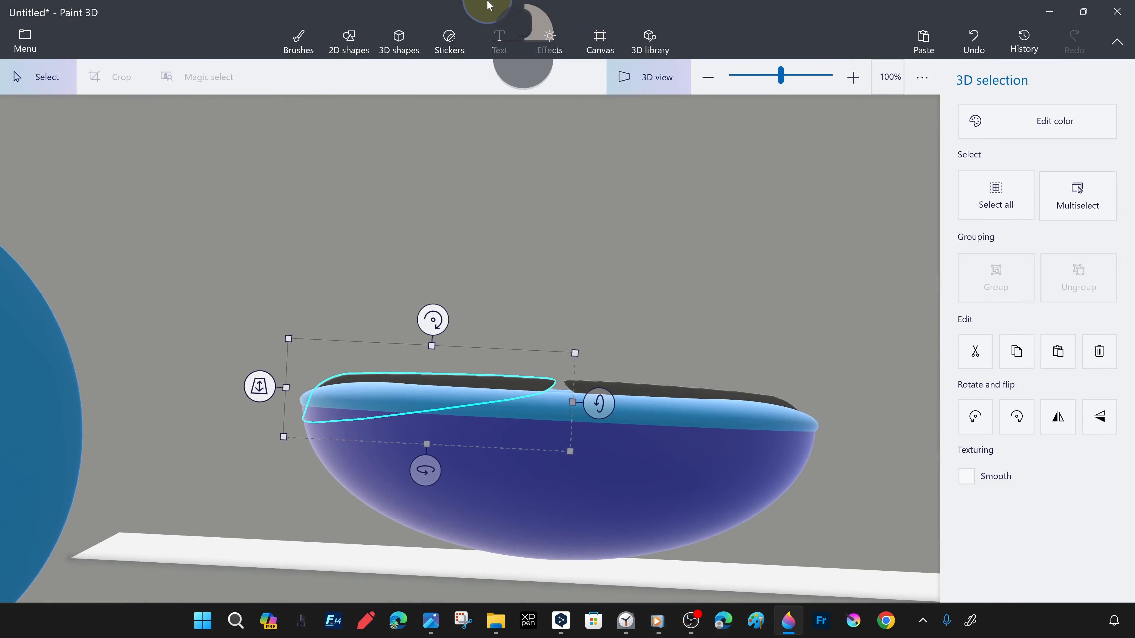
pyautogui.press('Left')
pyautogui.press('Up')
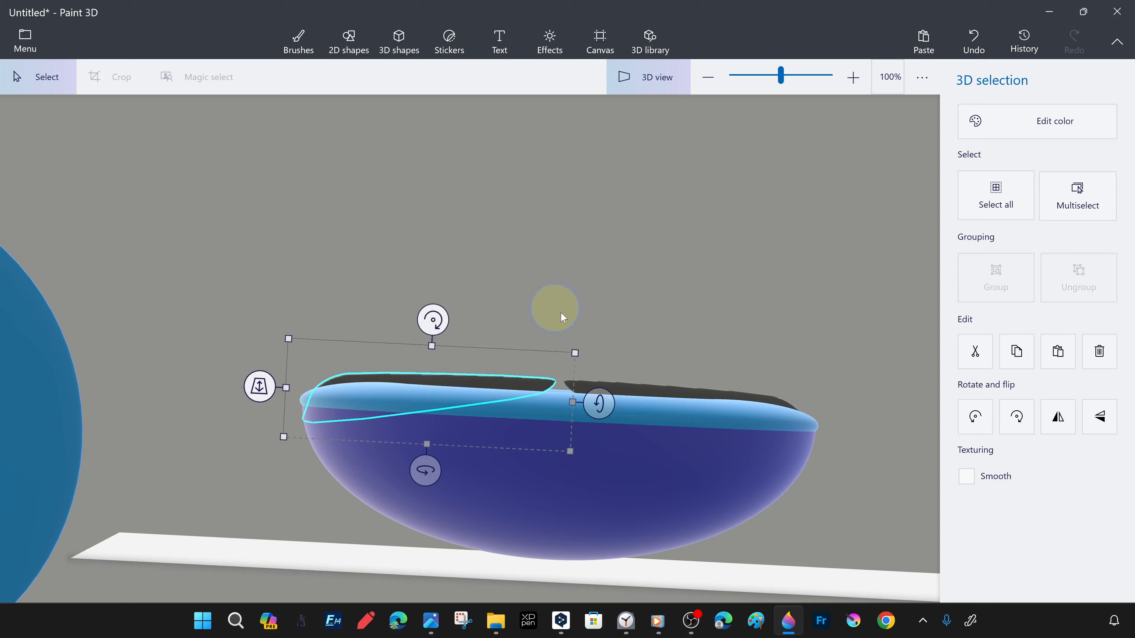
pyautogui.moveTo(552, 307); pyautogui.dragTo(599, 396, button='right')
pyautogui.click(733, 501)
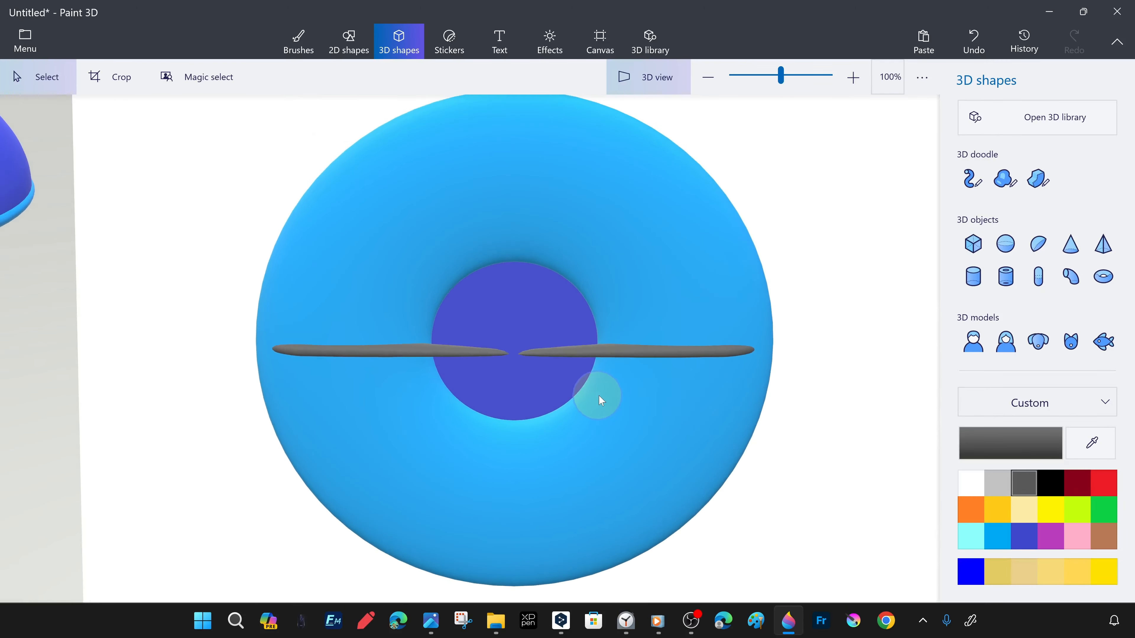
# - Fill the doughnut with light grey and the disc in its centre with white
pyautogui.click(298, 42)
pyautogui.click(1003, 479)
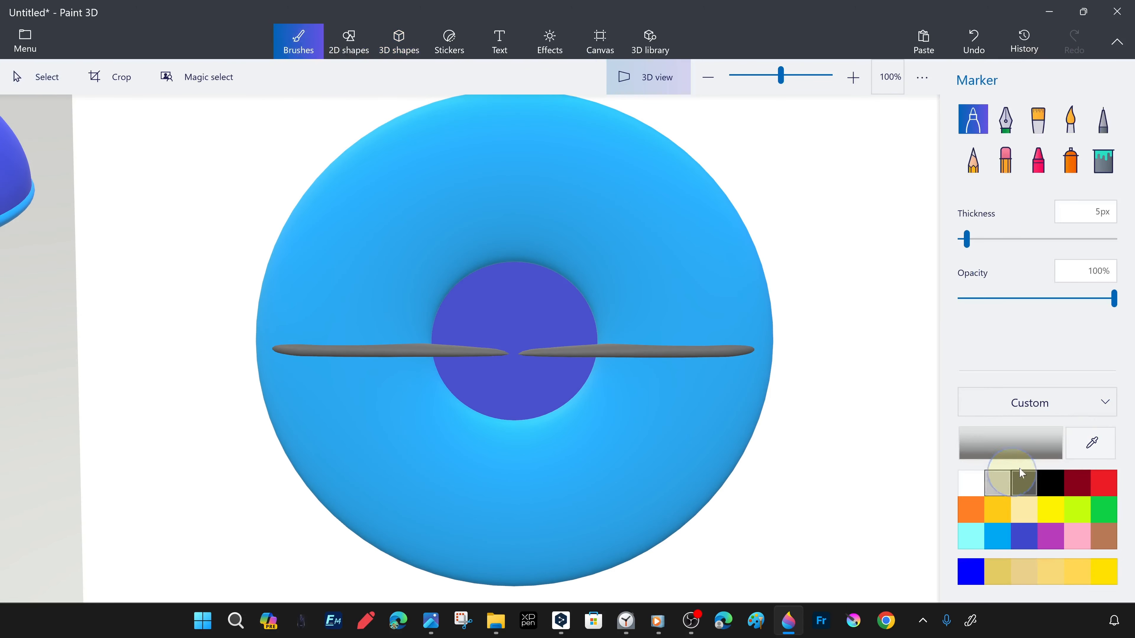
pyautogui.click(1104, 161)
pyautogui.click(716, 246)
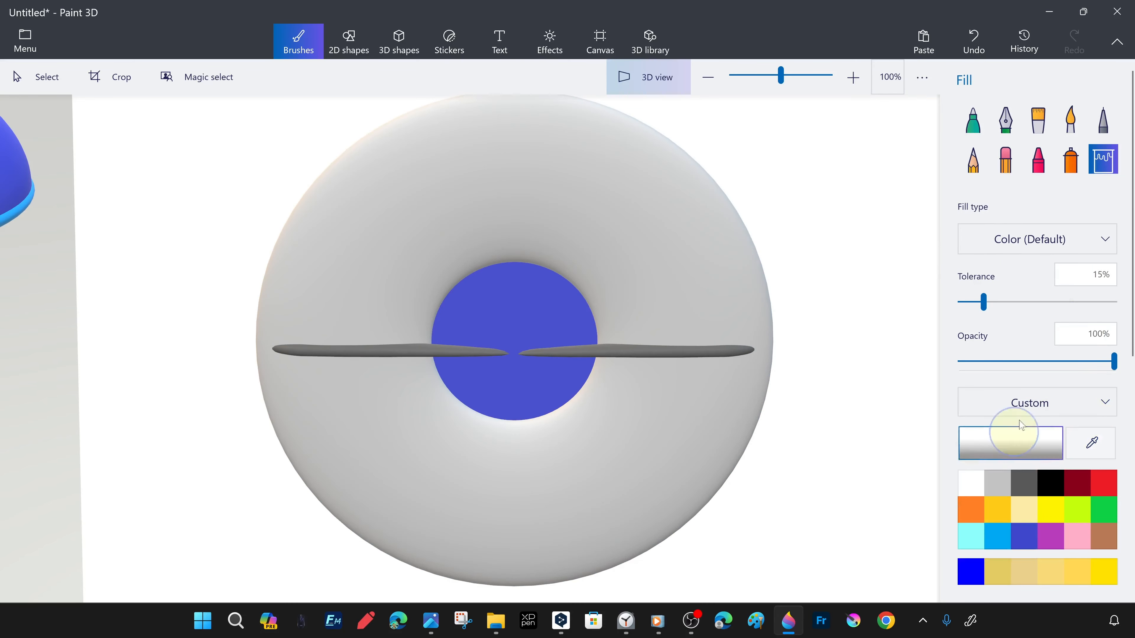
pyautogui.click(971, 483)
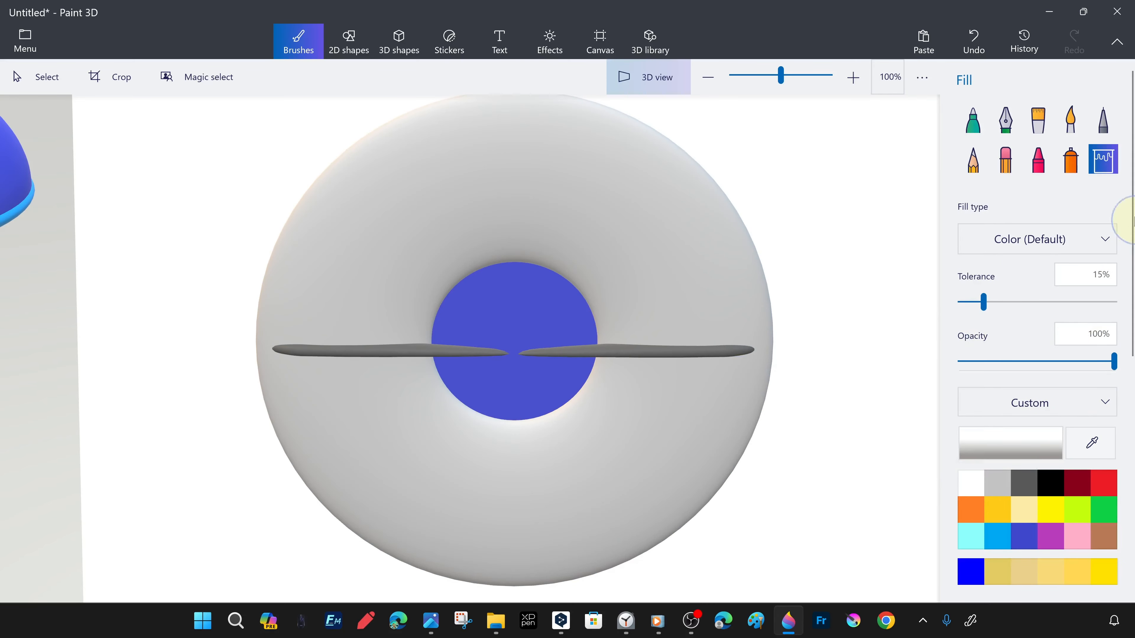
pyautogui.click(519, 288)
# - Select the two opposing grey blades and group them
pyautogui.moveTo(800, 253); pyautogui.dragTo(621, 268, button='right')
pyautogui.click(53, 75)
pyautogui.click(510, 355)
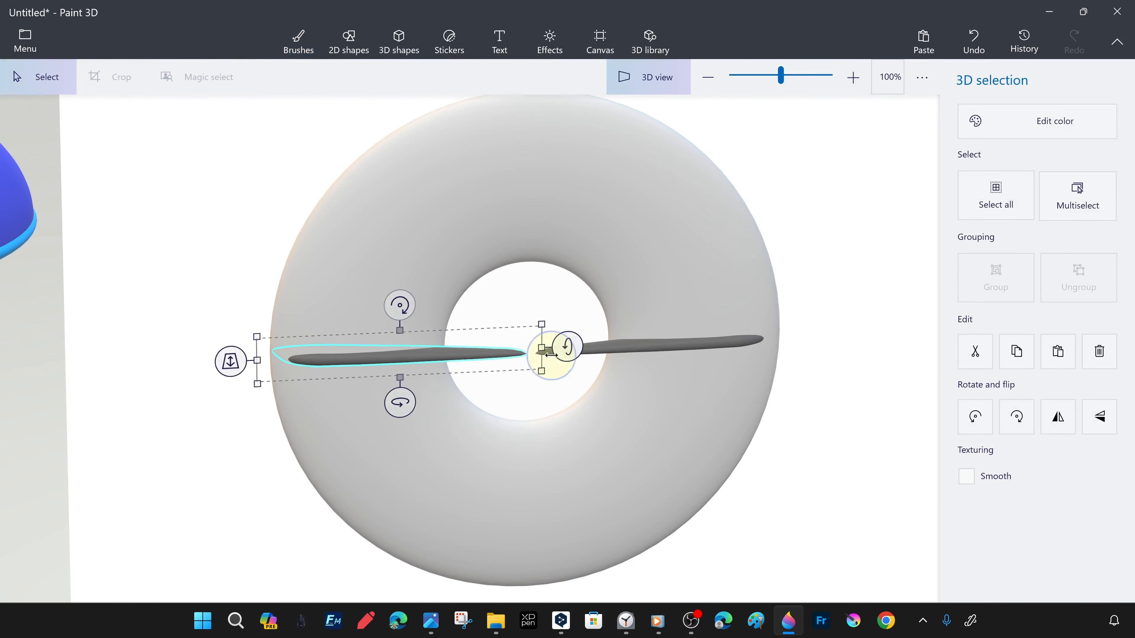
pyautogui.keyDown('ctrl'); pyautogui.click(608, 347); pyautogui.keyUp('ctrl')
pyautogui.click(1003, 287)
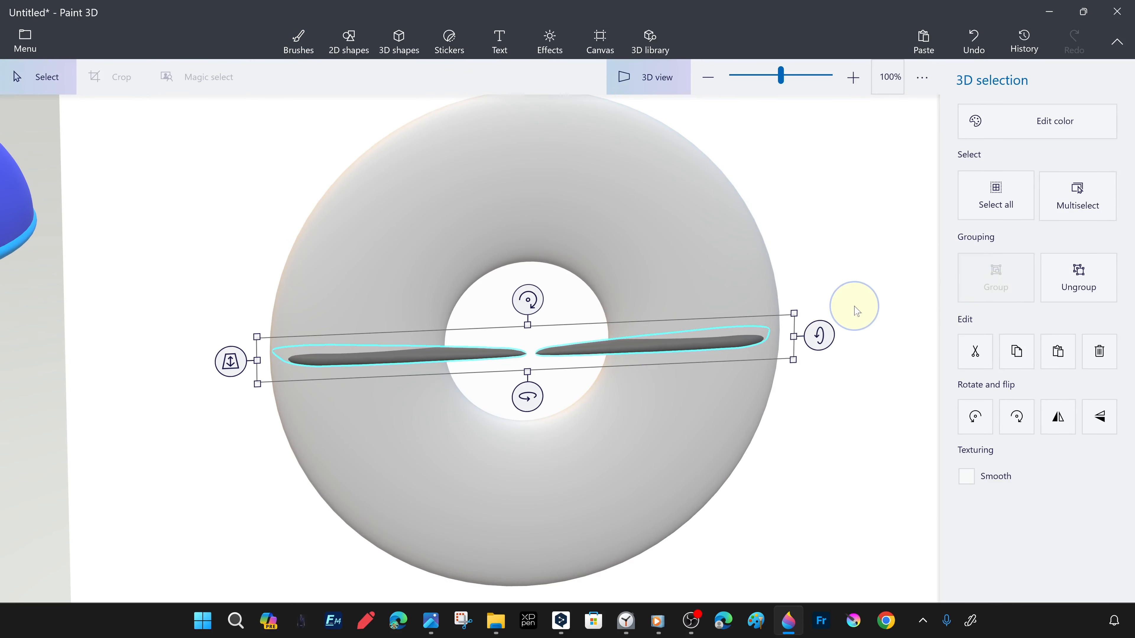
# - Duplicate the grouped blade pair and rotate the copy to vertical, forming a cross centred on the doughnut
pyautogui.click(801, 413)
pyautogui.click(780, 352)
pyautogui.hotkey('ctrl', 'v')
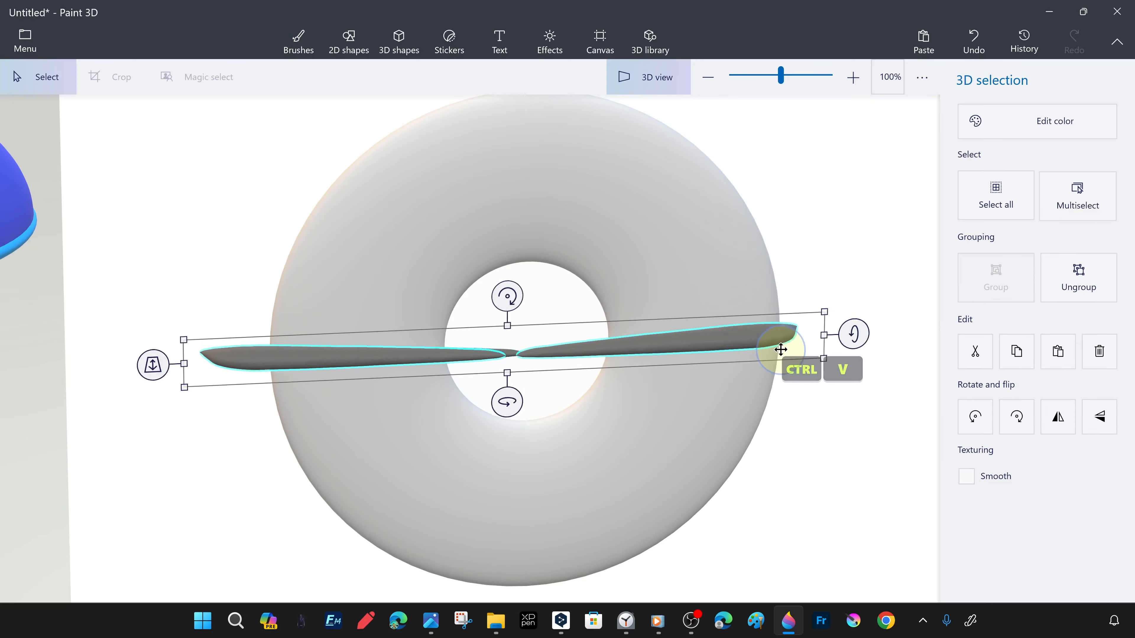
pyautogui.moveTo(529, 288); pyautogui.dragTo(585, 284)
pyautogui.moveTo(698, 312); pyautogui.dragTo(704, 315)
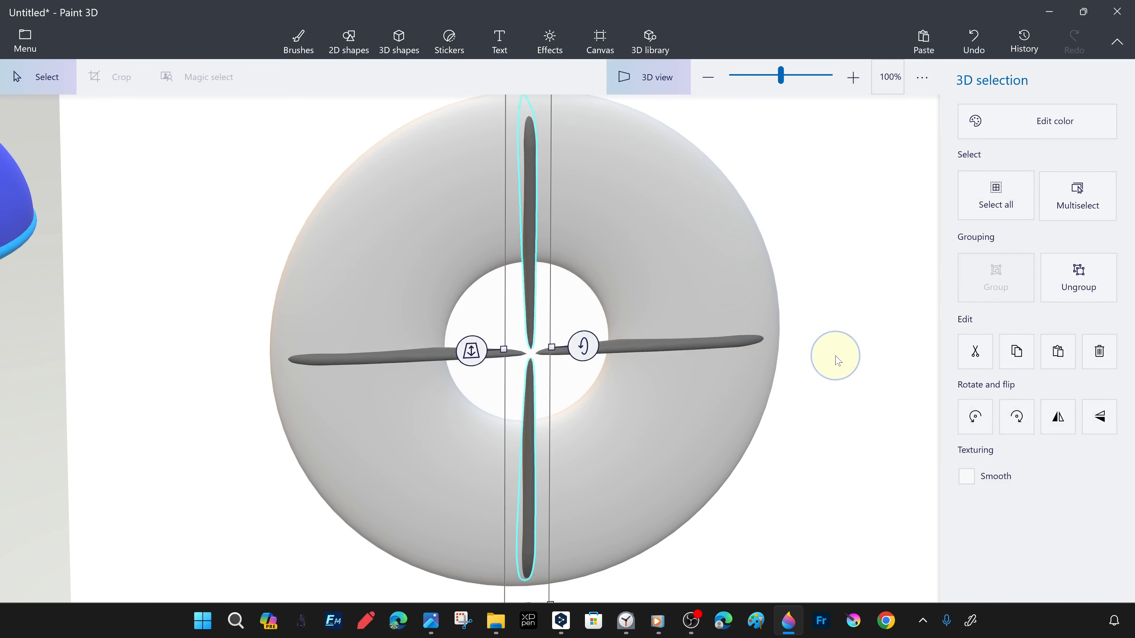
# - Duplicate the horizontal and vertical blade pairs together and rotate the copies to lie diagonally between them
pyautogui.click(836, 355)
pyautogui.click(672, 342)
pyautogui.keyDown('ctrl'); pyautogui.click(528, 496); pyautogui.keyUp('ctrl')
pyautogui.hotkey('ctrl', 'c')
pyautogui.hotkey('ctrl', 'v')
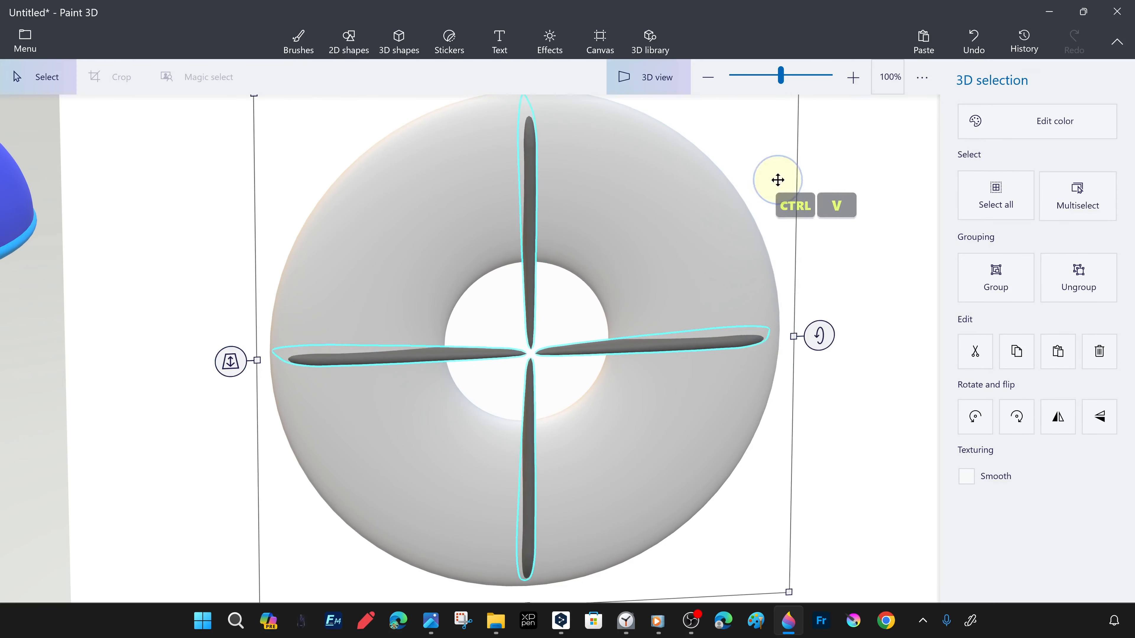
pyautogui.scroll(-3, 596, 132)
pyautogui.moveTo(511, 160); pyautogui.dragTo(634, 266)
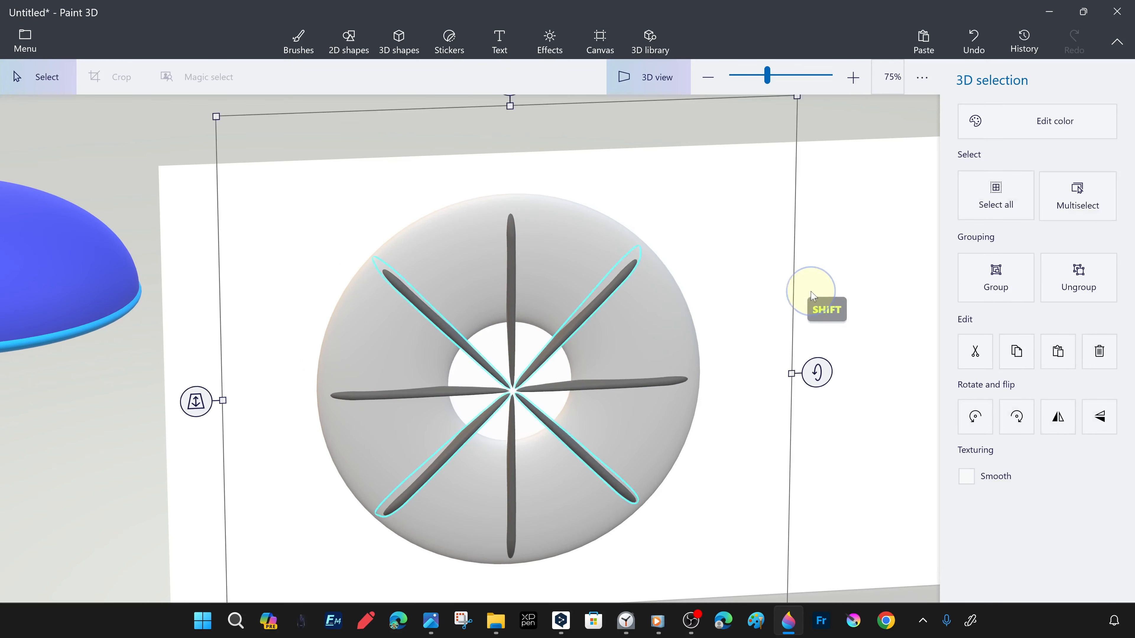
# - Duplicate all four blade pairs together and rotate the copies slightly clockwise into the gaps between them
pyautogui.click(811, 290)
pyautogui.click(591, 307)
pyautogui.keyDown('shift'); pyautogui.click(517, 237); pyautogui.keyUp('shift')
pyautogui.keyDown('shift'); pyautogui.click(622, 384); pyautogui.keyUp('shift')
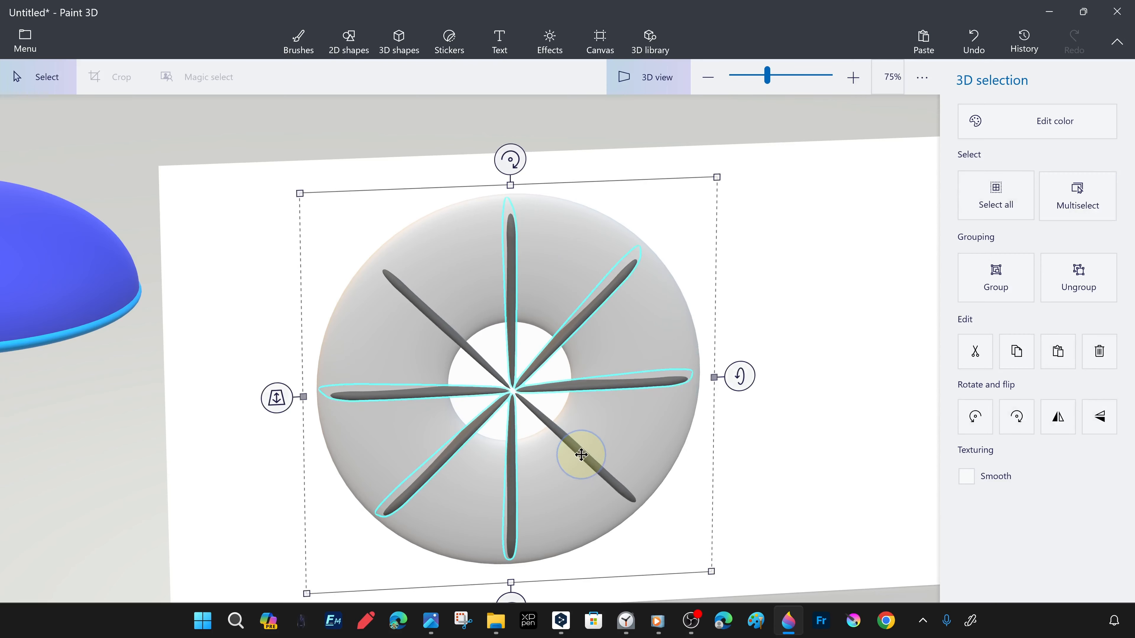
pyautogui.hotkey('ctrl', 'v')
pyautogui.moveTo(511, 160); pyautogui.dragTo(589, 197)
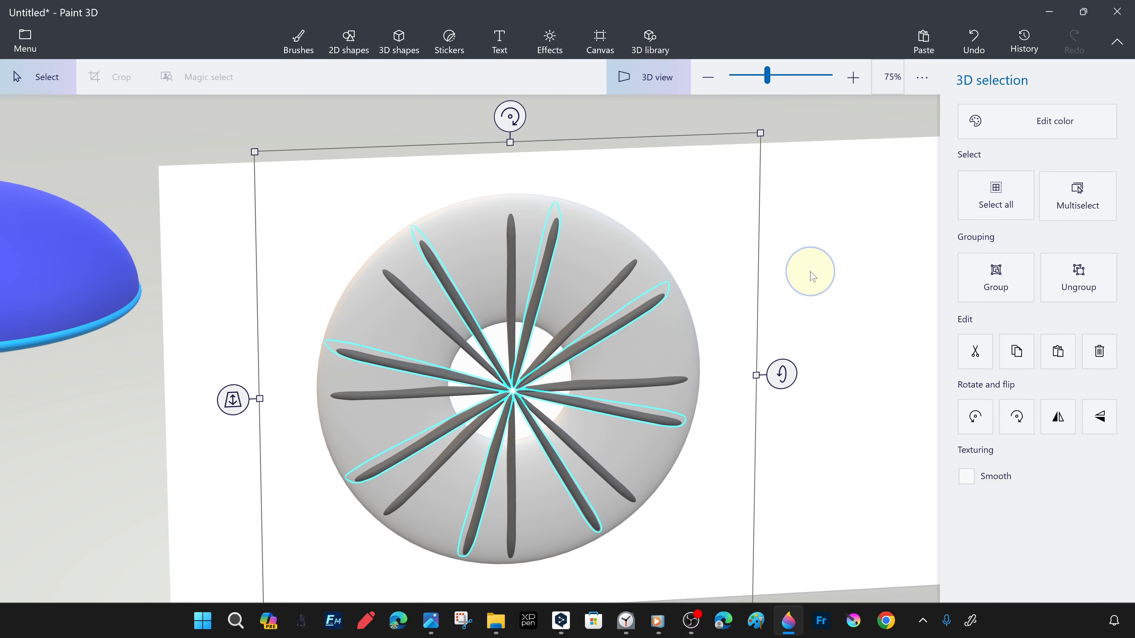
# - Duplicate angled blade pairs and rotate the copies into the two gaps in the wheel's upper-left quadrant
pyautogui.click(810, 276)
pyautogui.click(479, 337)
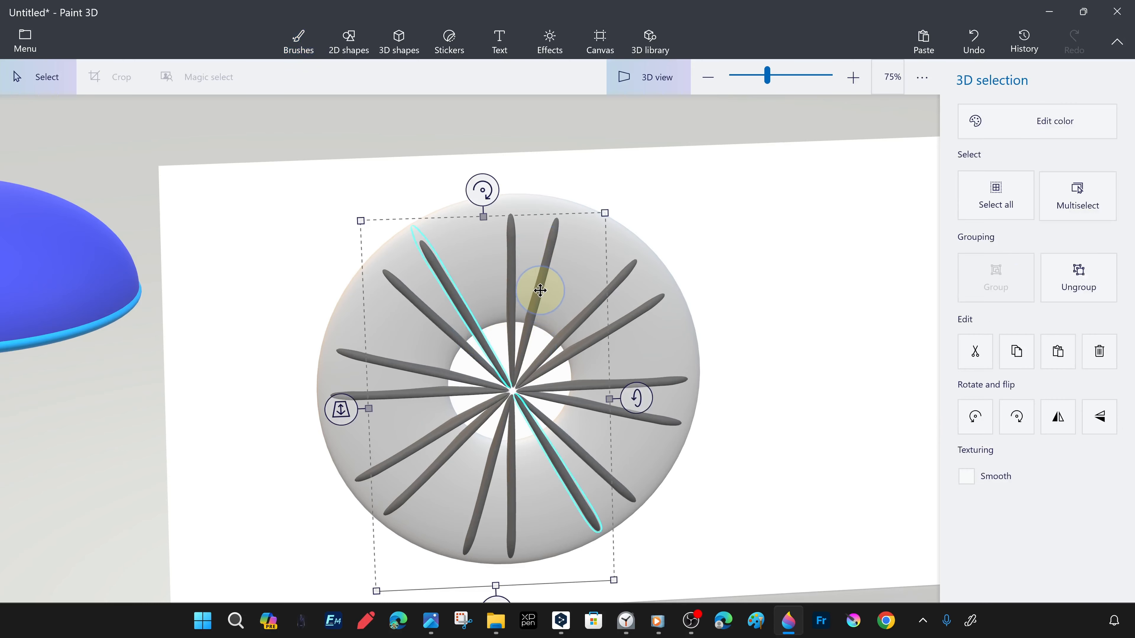
pyautogui.keyDown('shift'); pyautogui.click(620, 282); pyautogui.keyUp('shift')
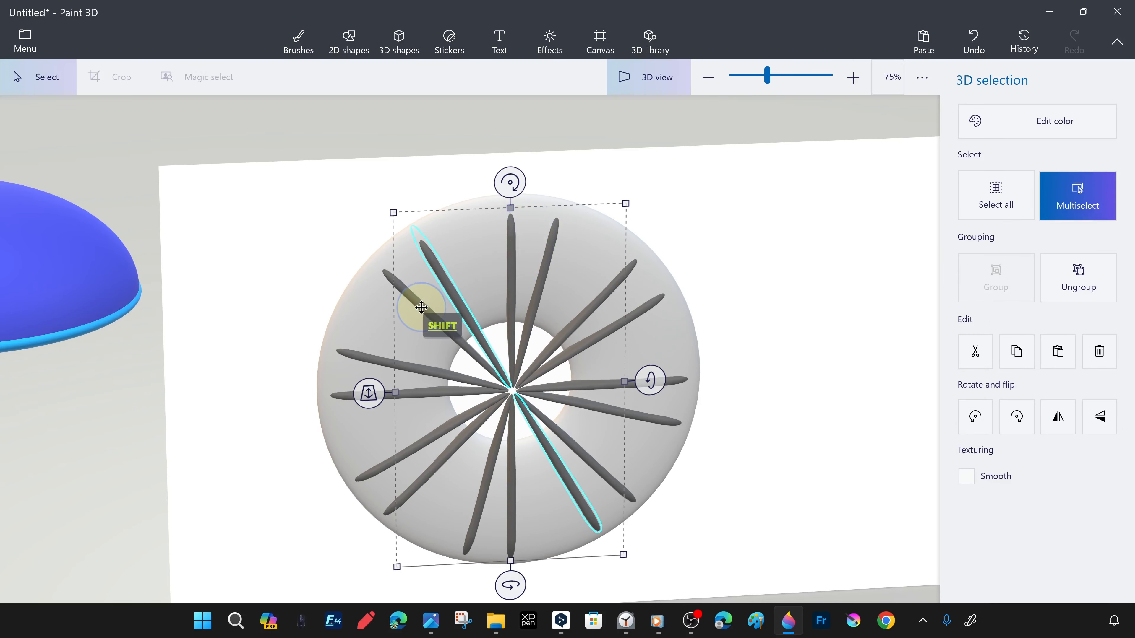
pyautogui.hotkey('ctrl', 'a')
pyautogui.moveTo(510, 182); pyautogui.dragTo(425, 242)
pyautogui.click(433, 256)
pyautogui.click(431, 256)
pyautogui.click(778, 234)
# - Duplicate the upper-right diagonal blade pair and rotate the copy counterclockwise into the neighbouring gap
pyautogui.click(633, 275)
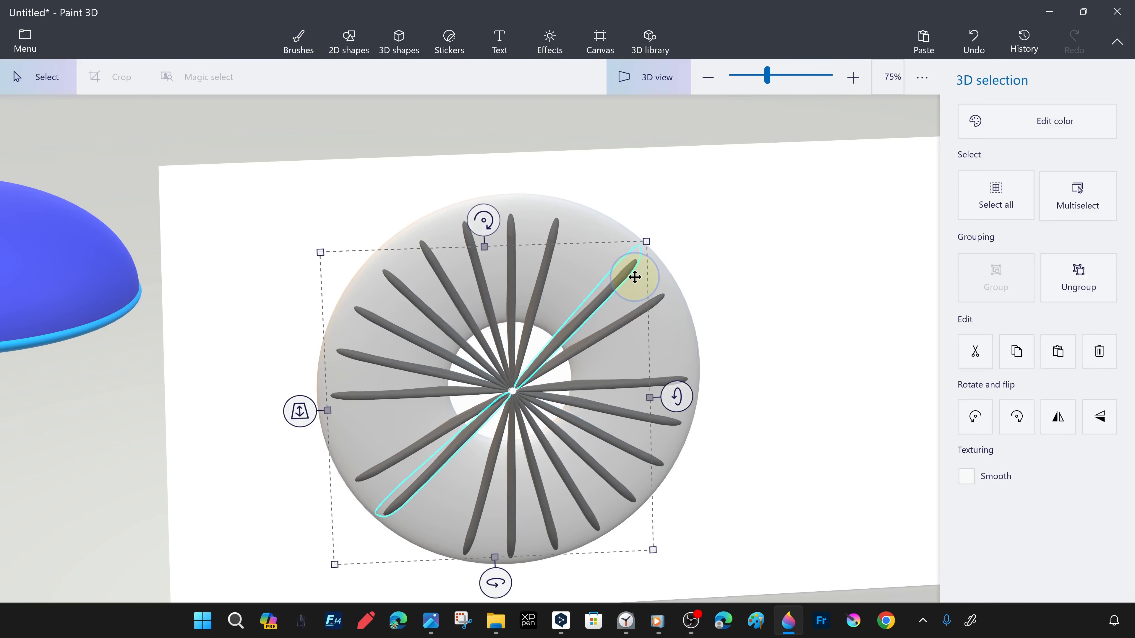
pyautogui.hotkey('ctrl', 'c')
pyautogui.hotkey('ctrl', 'v')
pyautogui.keyDown('shift'); pyautogui.moveTo(510, 211); pyautogui.dragTo(478, 208); pyautogui.keyUp('shift')
# - Duplicate the blade pair just below the upper-right diagonal and rotate the copy clockwise into the last gap
pyautogui.click(650, 306)
pyautogui.hotkey('ctrl', 'c')
pyautogui.hotkey('ctrl', 'v')
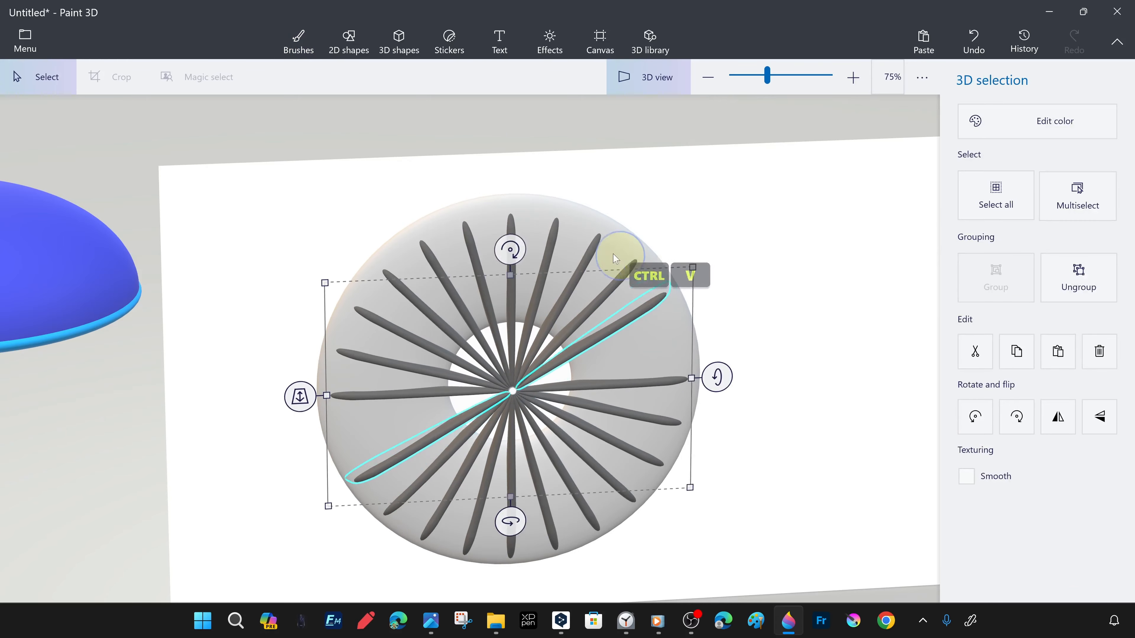
pyautogui.keyDown('shift'); pyautogui.moveTo(510, 251); pyautogui.dragTo(545, 253); pyautogui.keyUp('shift')
pyautogui.click(758, 388)
# - Fine-tune the fit of the radiating blades on the doughnut's underside
pyautogui.moveTo(758, 393); pyautogui.dragTo(426, 523, button='right')
pyautogui.click(474, 228)
pyautogui.moveTo(674, 163); pyautogui.dragTo(676, 160)
pyautogui.moveTo(276, 565); pyautogui.dragTo(268, 565)
pyautogui.moveTo(704, 465); pyautogui.dragTo(644, 529, button='right')
pyautogui.moveTo(662, 545); pyautogui.dragTo(670, 552)
pyautogui.rightClick(737, 420)
pyautogui.moveTo(736, 420)
pyautogui.mouseDown(button='right')
pyautogui.moveTo(550, 461)
pyautogui.moveTo(670, 349)
pyautogui.moveTo(706, 397)
pyautogui.moveTo(476, 473)
pyautogui.moveTo(519, 535)
pyautogui.mouseUp(button='right')
pyautogui.click(678, 339)
pyautogui.click(542, 467)
pyautogui.moveTo(651, 507); pyautogui.dragTo(654, 511)
pyautogui.click(727, 405)
# - Hide the canvas so that only the 3D models are displayed
pyautogui.moveTo(727, 405)
pyautogui.mouseDown(button='right')
pyautogui.moveTo(550, 132)
pyautogui.moveTo(465, 318)
pyautogui.moveTo(789, 24)
pyautogui.moveTo(537, 31)
pyautogui.mouseUp(button='right')
pyautogui.click(600, 40)
pyautogui.click(973, 128)
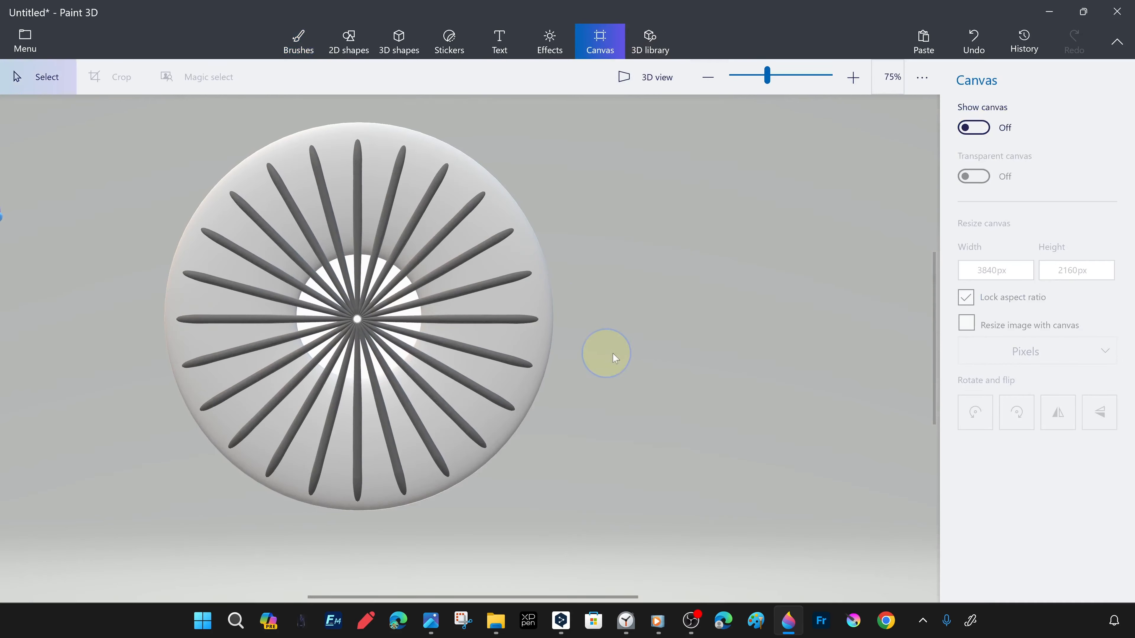
pyautogui.moveTo(659, 88); pyautogui.dragTo(687, 253, button='right')
pyautogui.scroll(-5, 687, 252)
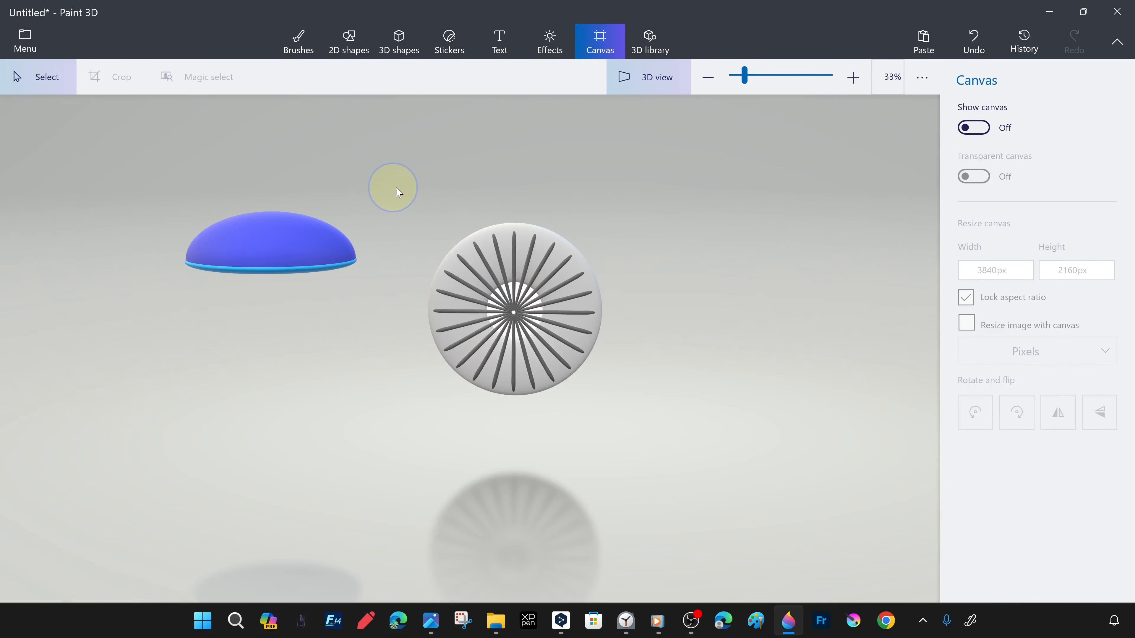
# - Group the bladed underside into a single model and place a copy of it beside the blue dome
pyautogui.click(522, 388)
pyautogui.scroll(4, 638, 375)
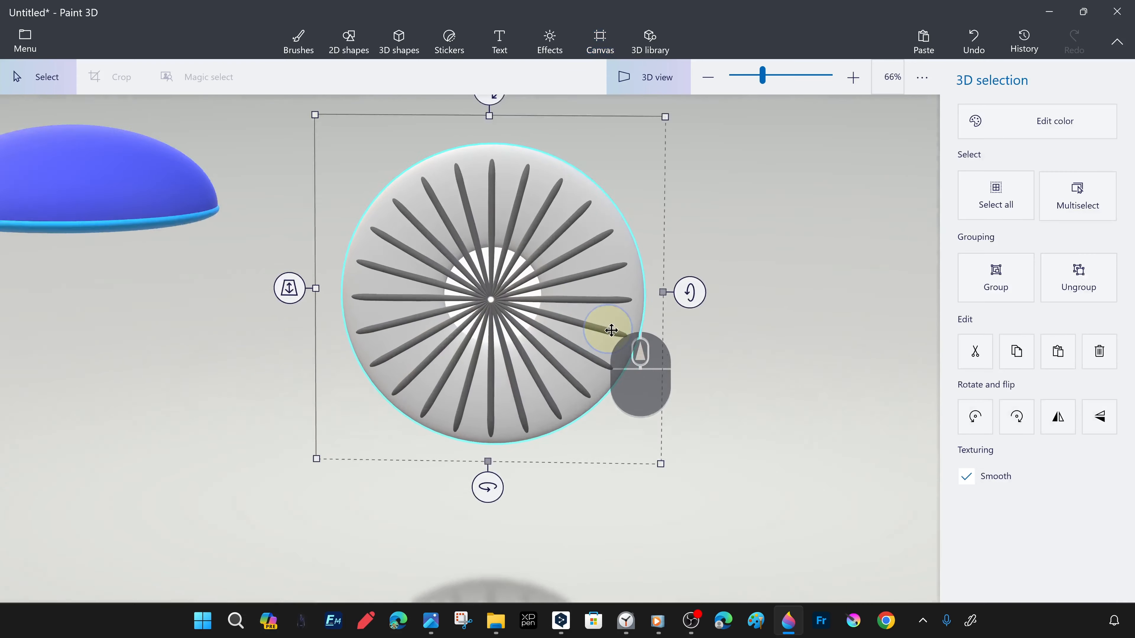
pyautogui.scroll(-4, 723, 344)
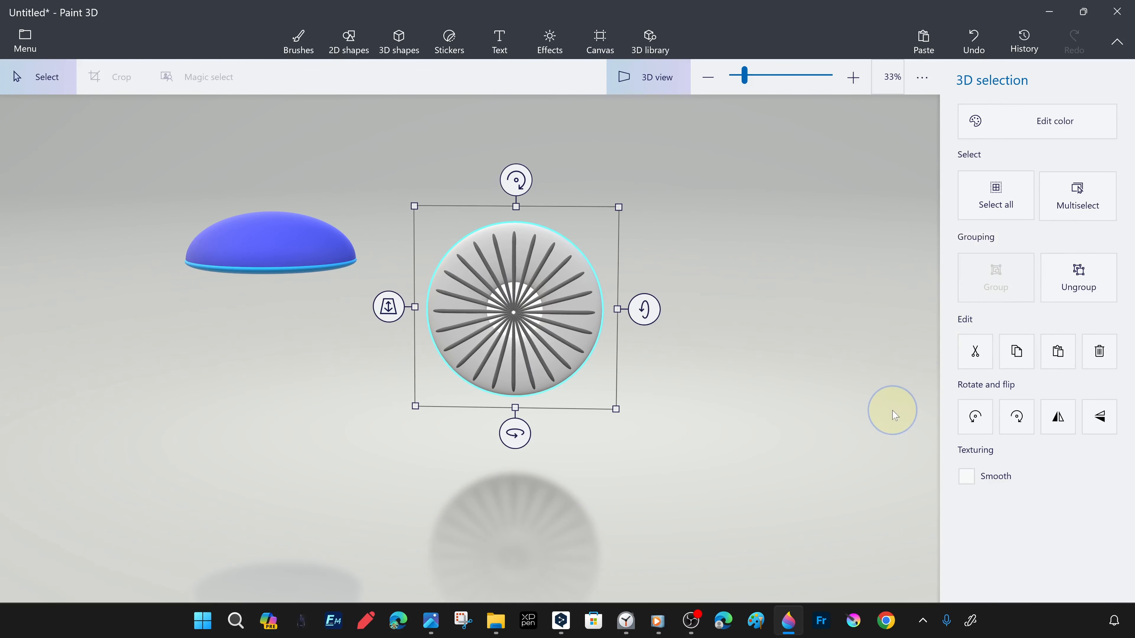
pyautogui.hotkey('ctrl', 'v')
pyautogui.moveTo(514, 371); pyautogui.dragTo(165, 334)
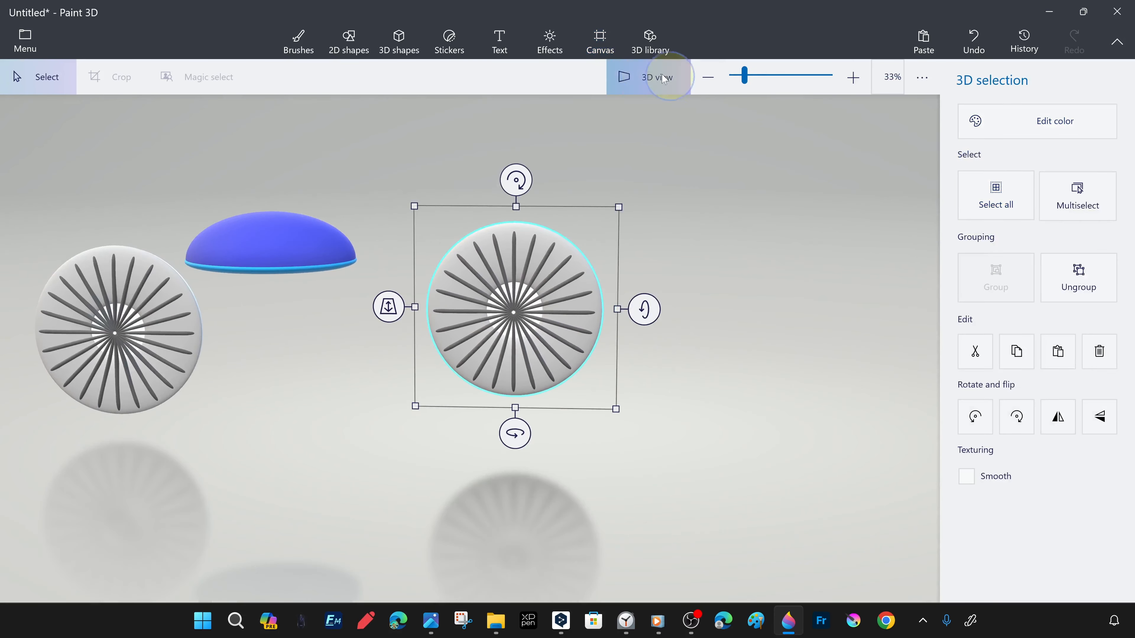
# - Show the canvas again, draw a small pale yellow doughnut beside the blades and move it to their centre
pyautogui.click(600, 40)
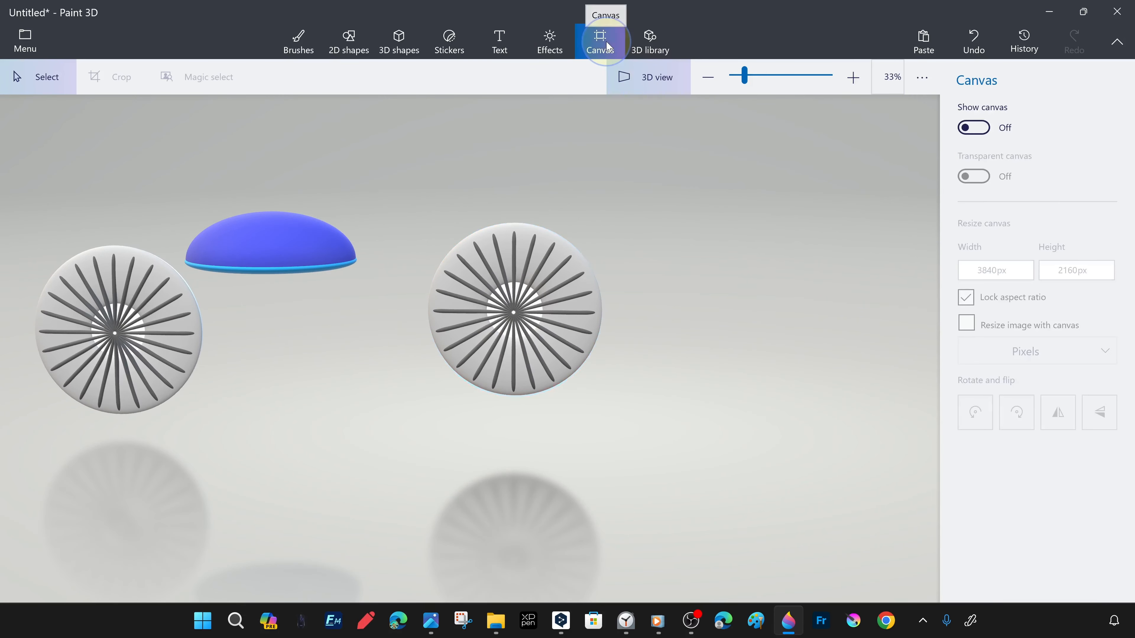
pyautogui.scroll(4, 664, 307)
pyautogui.click(399, 43)
pyautogui.click(1032, 274)
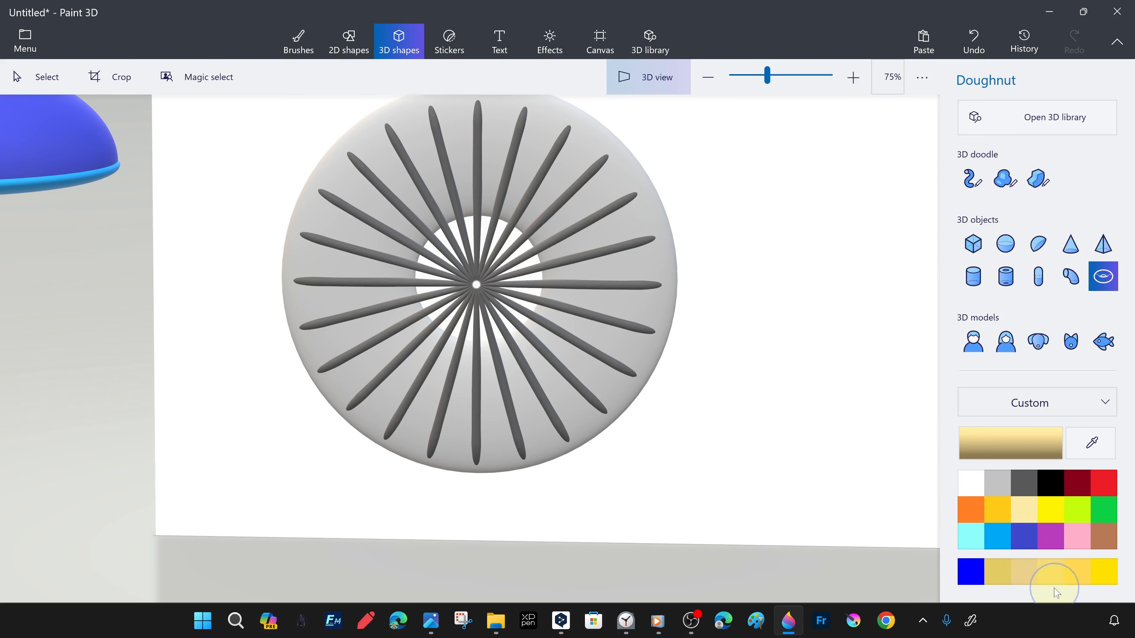
pyautogui.moveTo(788, 193)
pyautogui.keyDown('shift'); pyautogui.mouseDown()
pyautogui.moveTo(719, 274)
pyautogui.moveTo(679, 284)
pyautogui.moveTo(669, 275)
pyautogui.mouseUp(); pyautogui.keyUp('shift')
pyautogui.moveTo(742, 257)
pyautogui.mouseDown()
pyautogui.moveTo(481, 286)
pyautogui.moveTo(479, 301)
pyautogui.mouseUp()
# - Shift the grouped bladed model in depth so that the yellow doughnut stands in front of its blades
pyautogui.click(419, 303)
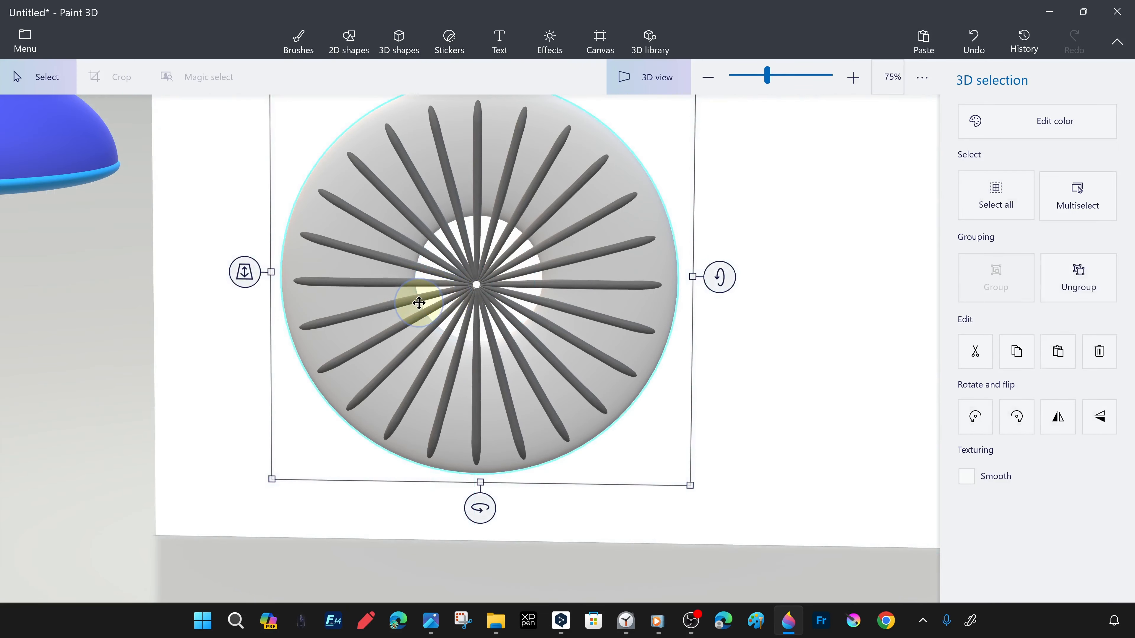
pyautogui.moveTo(793, 356); pyautogui.dragTo(536, 259)
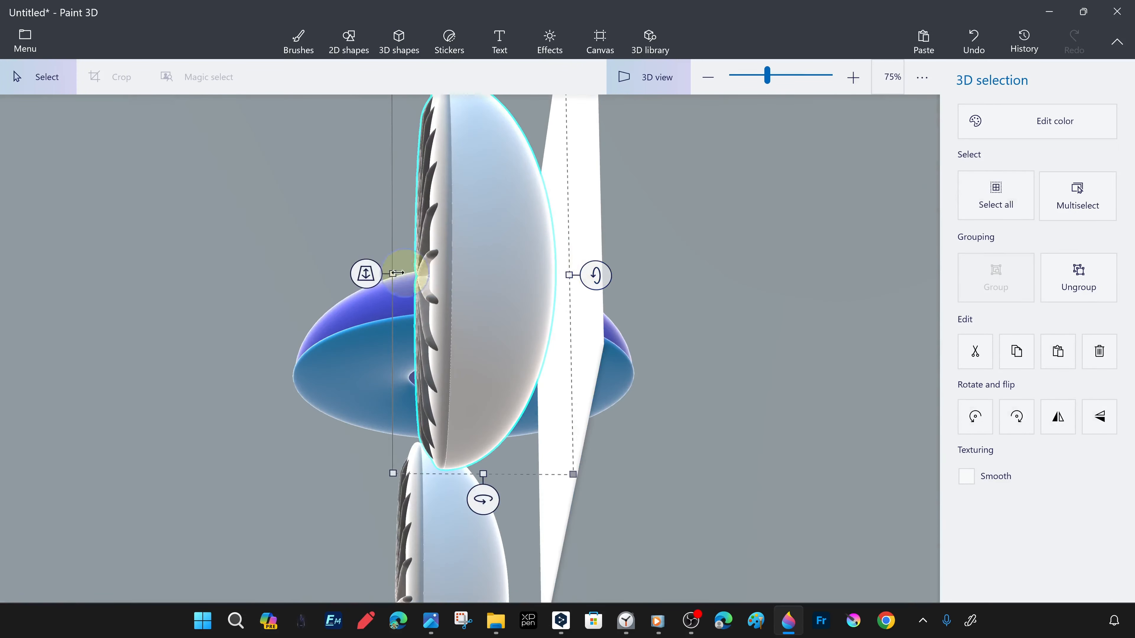
pyautogui.moveTo(666, 299); pyautogui.dragTo(890, 433, button='right')
pyautogui.moveTo(243, 274); pyautogui.dragTo(248, 200)
pyautogui.click(723, 291)
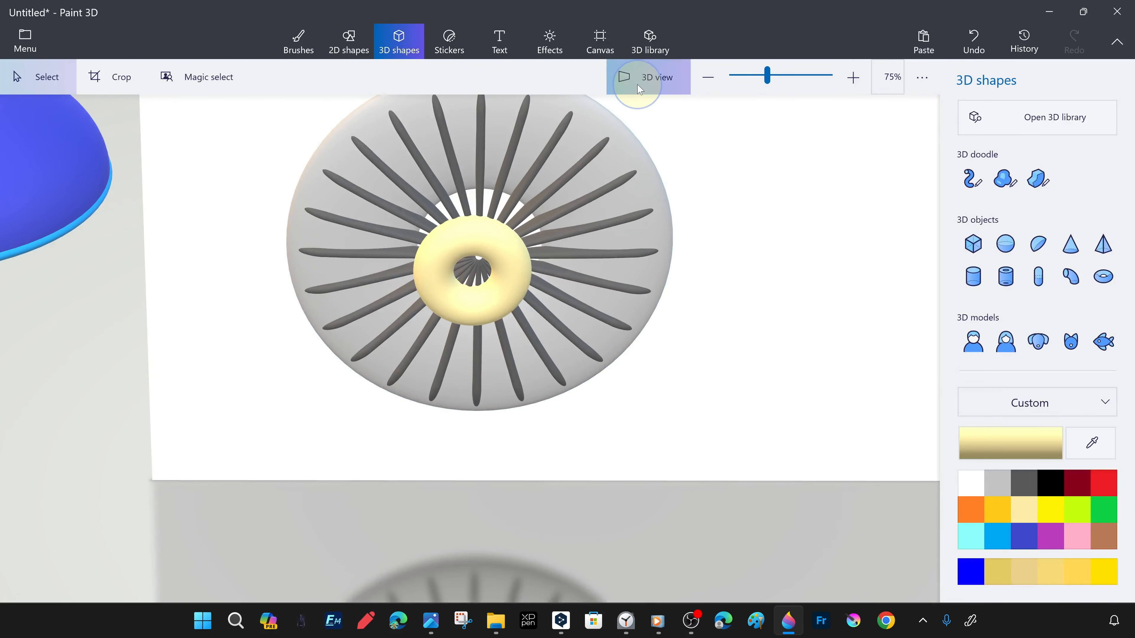
# - Shrink the yellow doughnut and centre it where the radiating blades meet
pyautogui.click(639, 89)
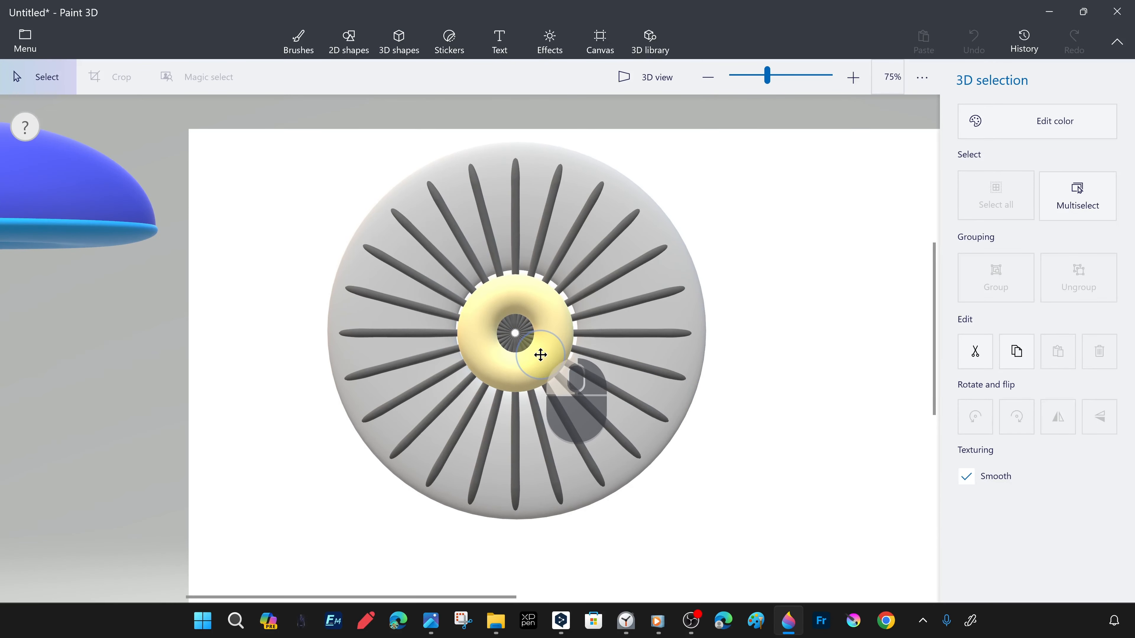
pyautogui.moveTo(417, 333); pyautogui.dragTo(418, 319)
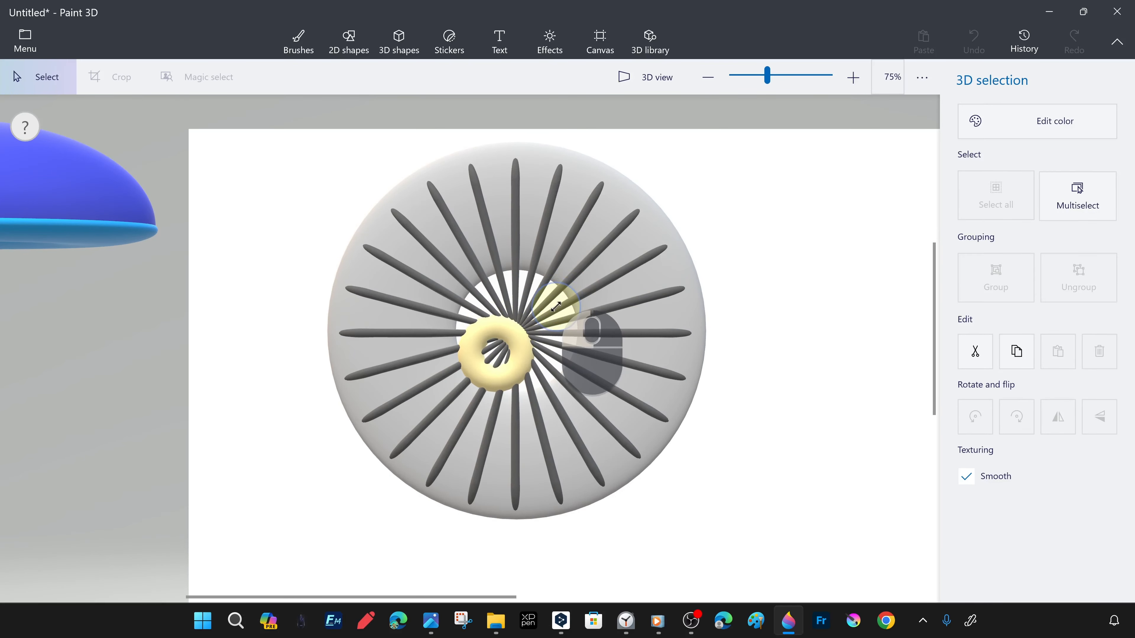
pyautogui.moveTo(439, 344); pyautogui.dragTo(436, 323)
pyautogui.click(667, 82)
pyautogui.moveTo(726, 304); pyautogui.dragTo(755, 242, button='right')
# - Adjust the yellow doughnut's depth so that it sits partly sunk into the inner ends of the blades
pyautogui.click(655, 454)
pyautogui.moveTo(655, 455); pyautogui.dragTo(582, 450, button='right')
pyautogui.click(493, 301)
pyautogui.click(646, 92)
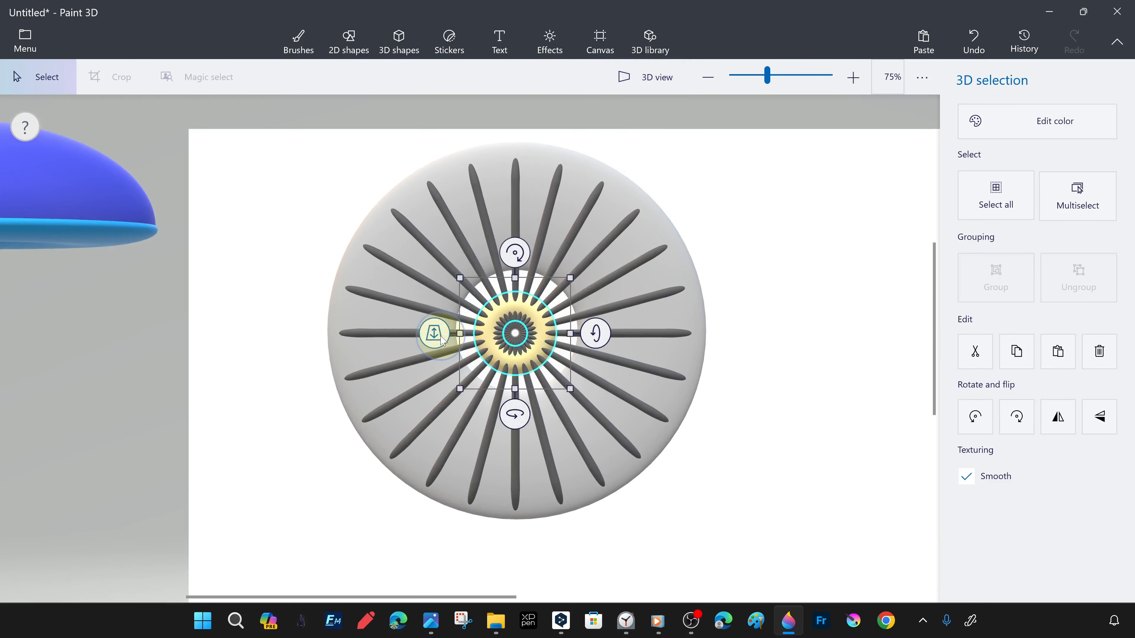
pyautogui.moveTo(435, 332); pyautogui.dragTo(436, 336)
pyautogui.click(765, 299)
pyautogui.click(646, 71)
pyautogui.moveTo(748, 245)
pyautogui.mouseDown(button='right')
pyautogui.moveTo(541, 159)
pyautogui.moveTo(735, 233)
pyautogui.mouseUp(button='right')
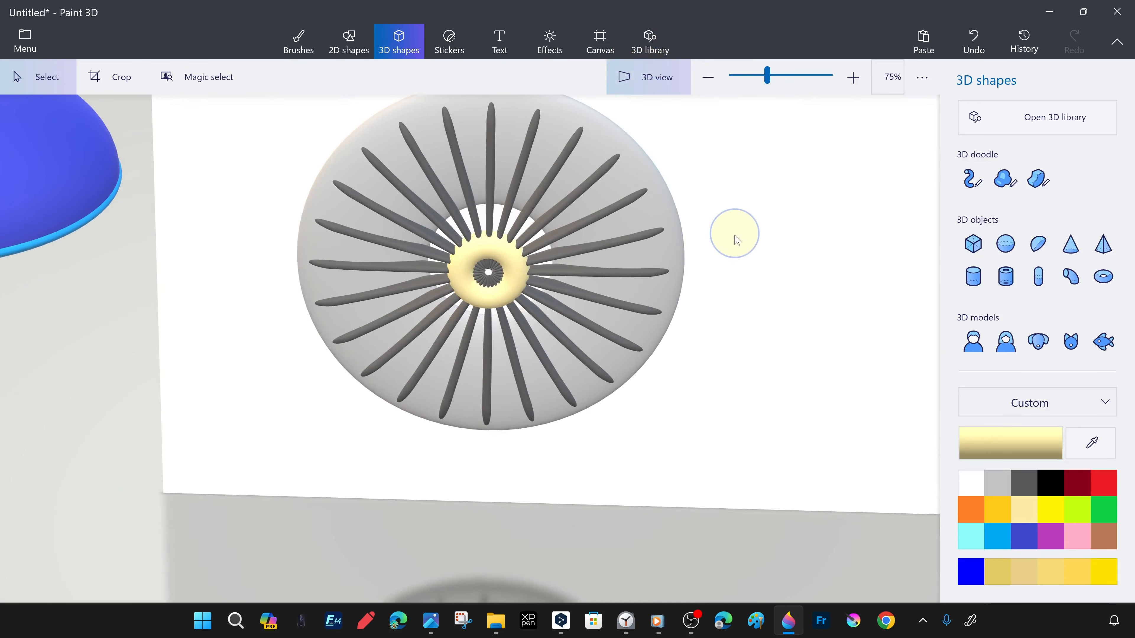
# - Try filling the central doughnut with grey a09e9e, white and a darker grey
pyautogui.click(309, 47)
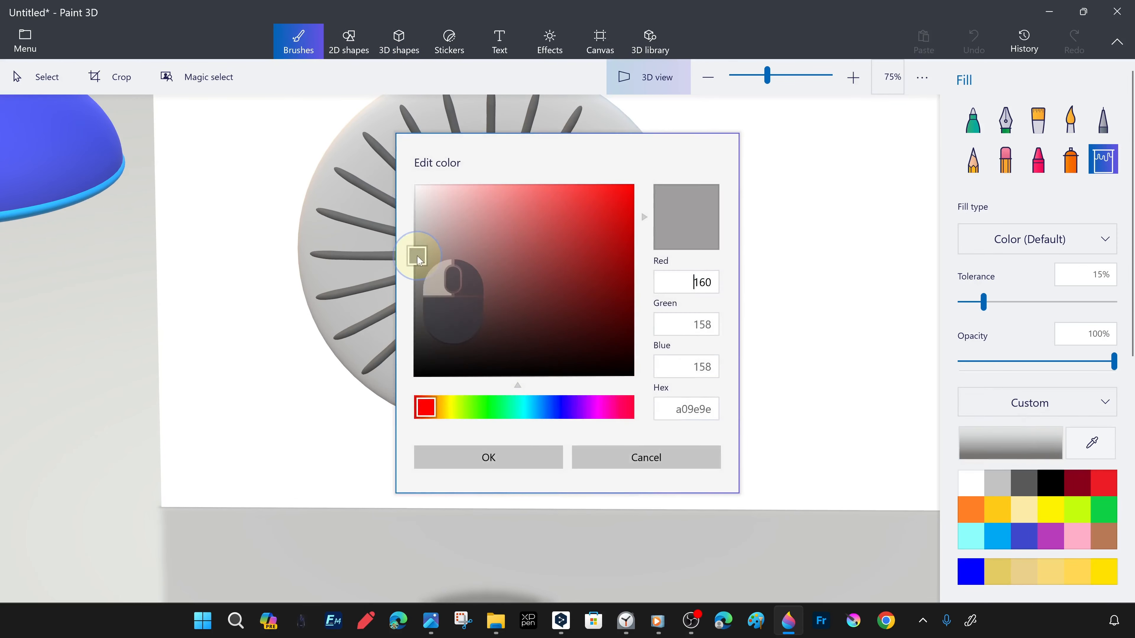
pyautogui.press('Return')
pyautogui.click(507, 268)
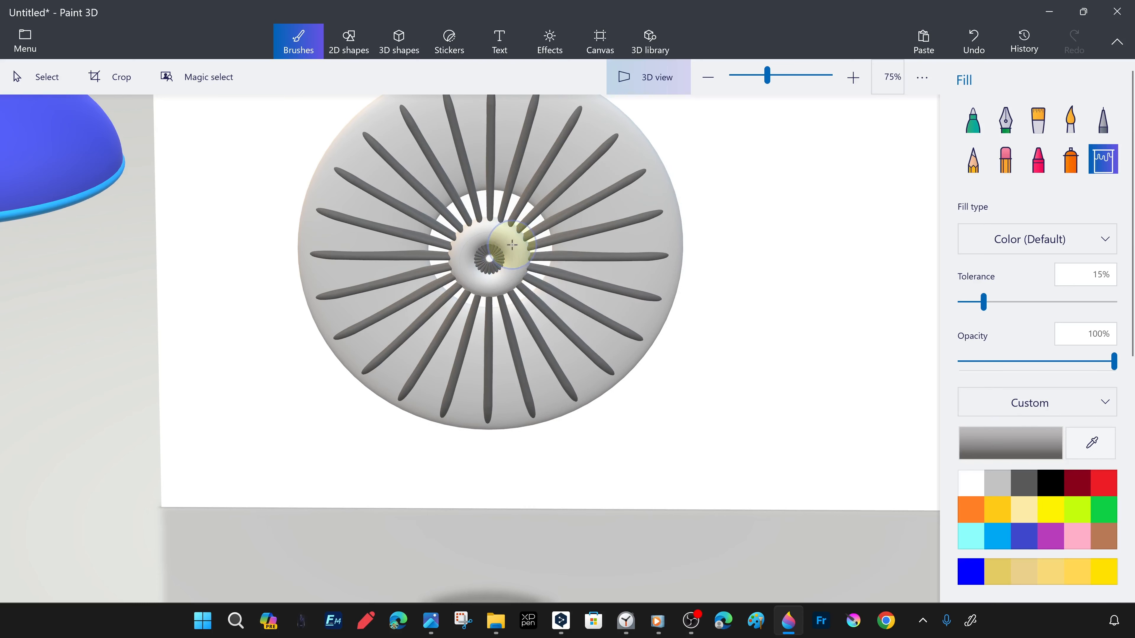
pyautogui.click(973, 485)
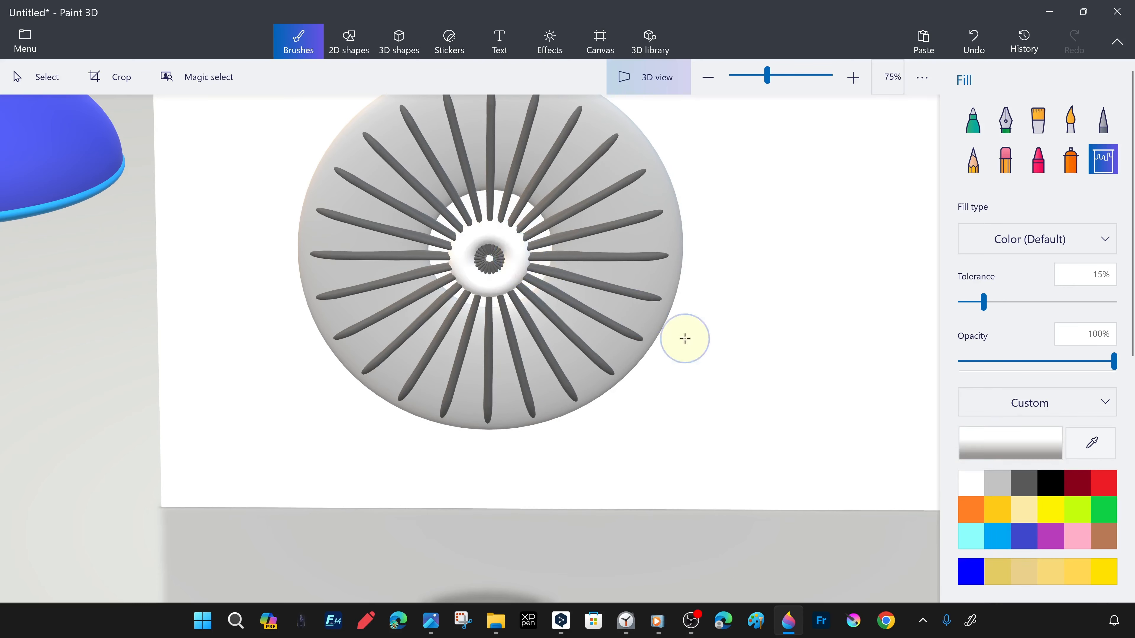
pyautogui.doubleClick(998, 485)
pyautogui.moveTo(577, 284); pyautogui.dragTo(415, 257)
pyautogui.click(489, 457)
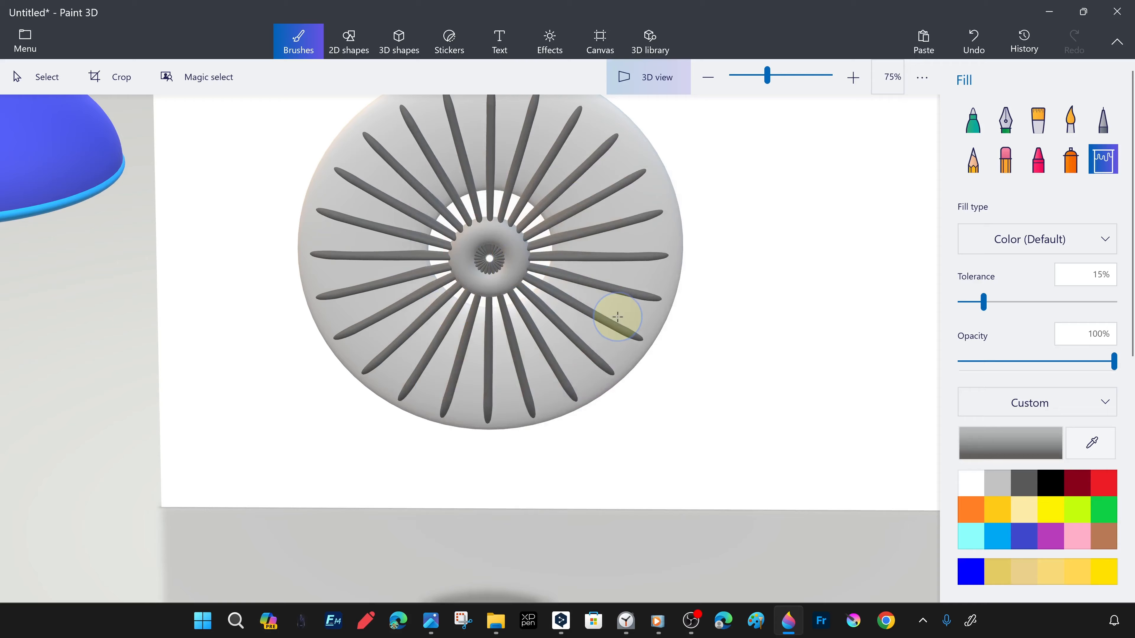
# - Fill the central doughnut with a light grey
pyautogui.doubleClick(1014, 484)
pyautogui.click(488, 456)
pyautogui.moveTo(769, 322)
pyautogui.mouseDown(button='right')
pyautogui.moveTo(666, 244)
pyautogui.moveTo(778, 340)
pyautogui.moveTo(753, 246)
pyautogui.moveTo(773, 316)
pyautogui.mouseUp(button='right')
pyautogui.scroll(-3, 772, 316)
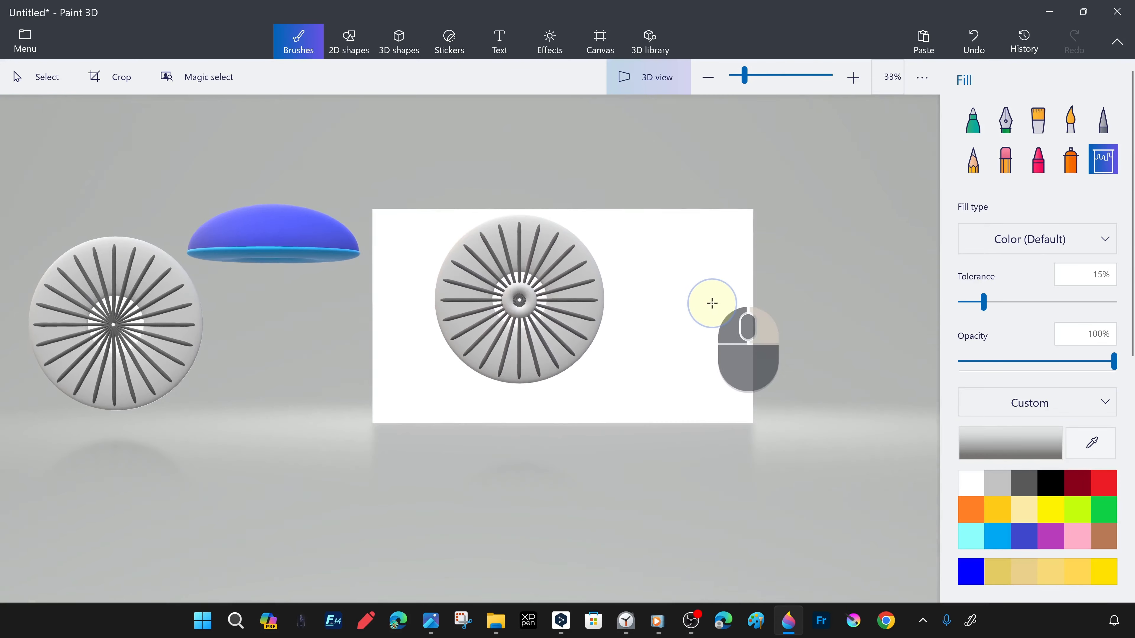
# - Group the central doughnut with the bladed model and place a duplicate between the canvas and the earlier copy
pyautogui.moveTo(356, 408); pyautogui.dragTo(357, 411)
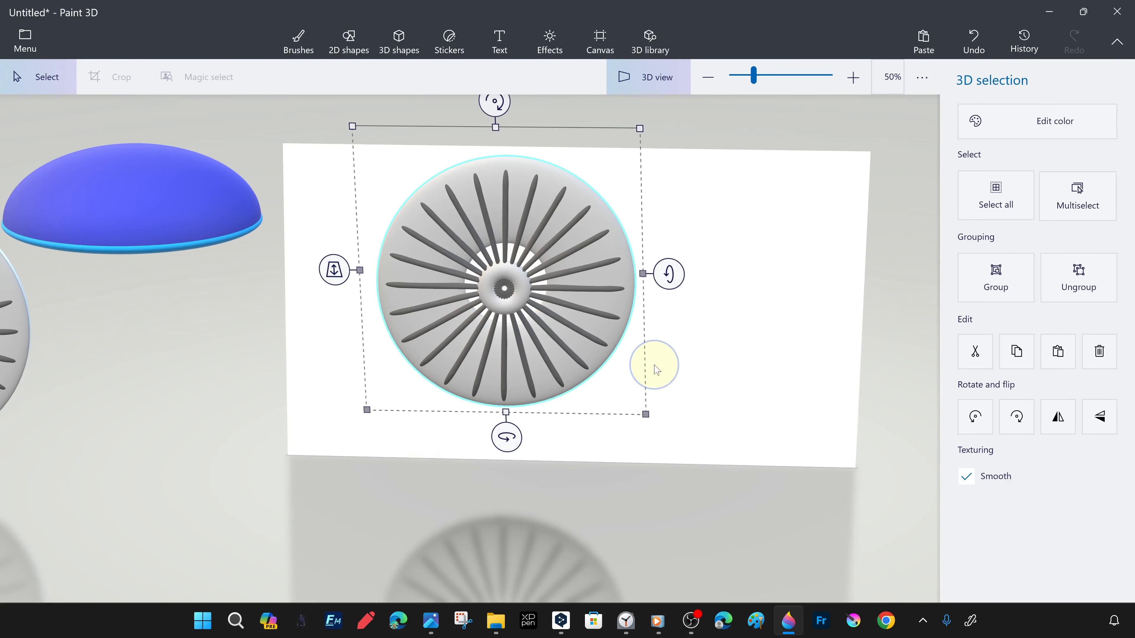
pyautogui.keyDown('ctrl'); pyautogui.scroll(-2, 761, 405); pyautogui.keyUp('ctrl')
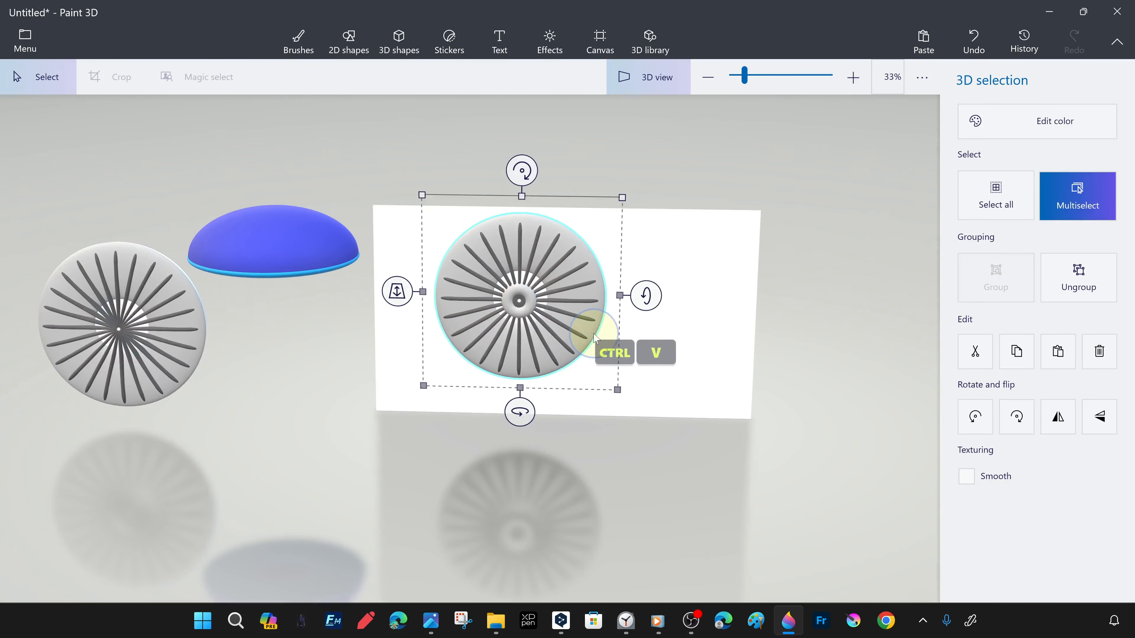
pyautogui.hotkey('ctrl', 'v')
pyautogui.moveTo(321, 384); pyautogui.dragTo(223, 199)
# - Separate the light blue doughnut from the blue dome so that the two parts stand apart
pyautogui.click(338, 267)
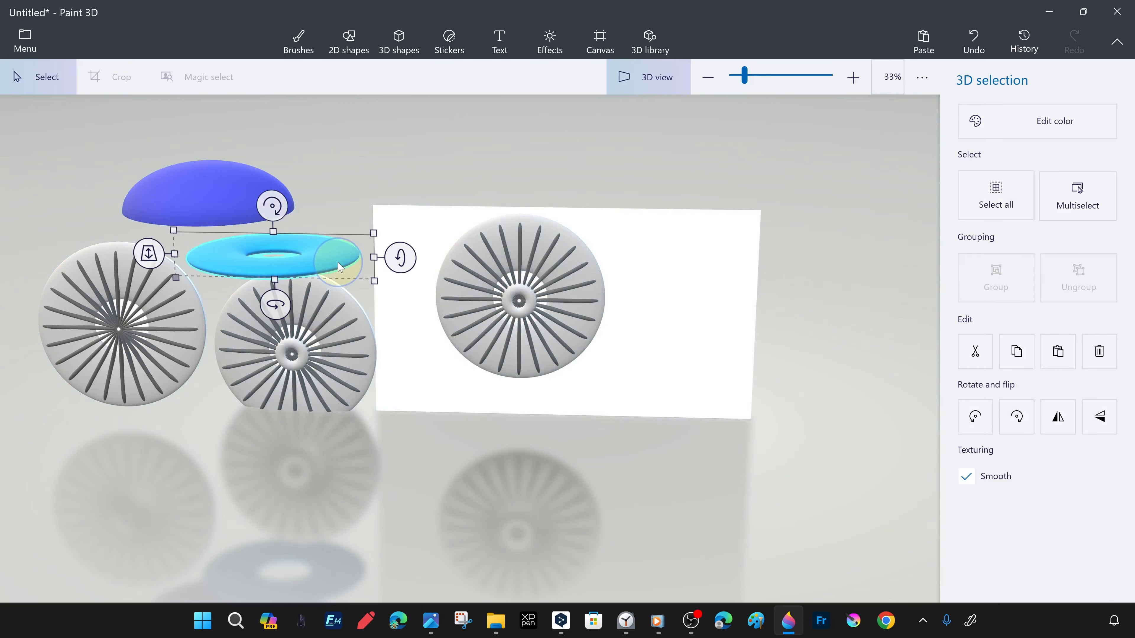
pyautogui.moveTo(339, 267); pyautogui.dragTo(354, 173)
pyautogui.press('b')
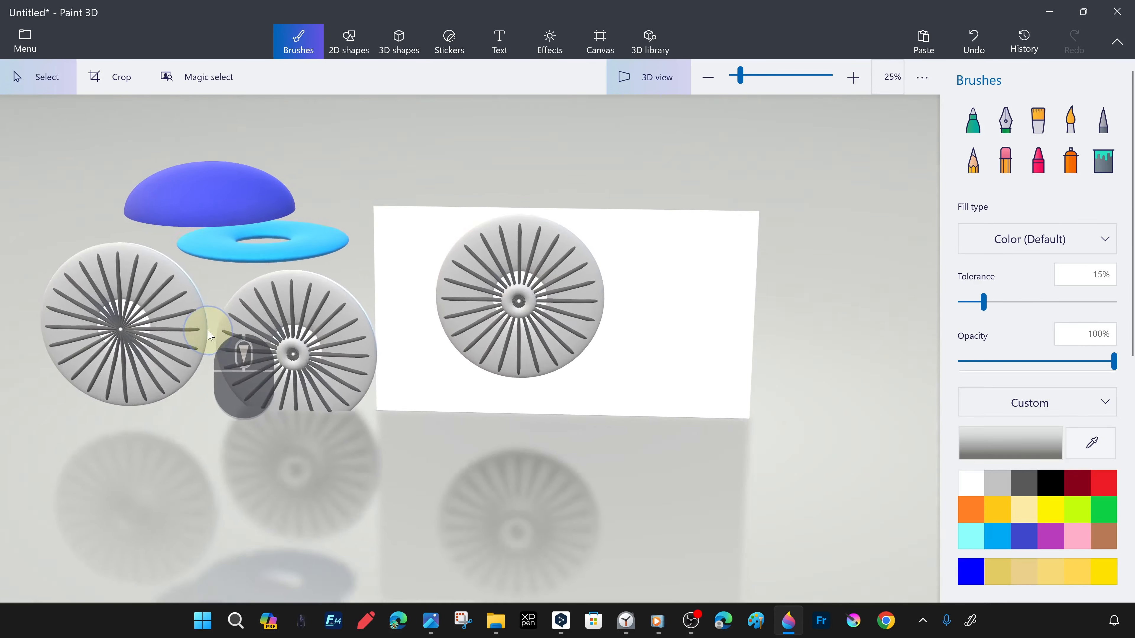
# - Try moving the dome, the light blue doughnut and both bladed copies together farther away from the canvas
pyautogui.moveTo(114, 159); pyautogui.dragTo(405, 476)
pyautogui.moveTo(337, 329); pyautogui.dragTo(184, 229)
pyautogui.click(599, 387)
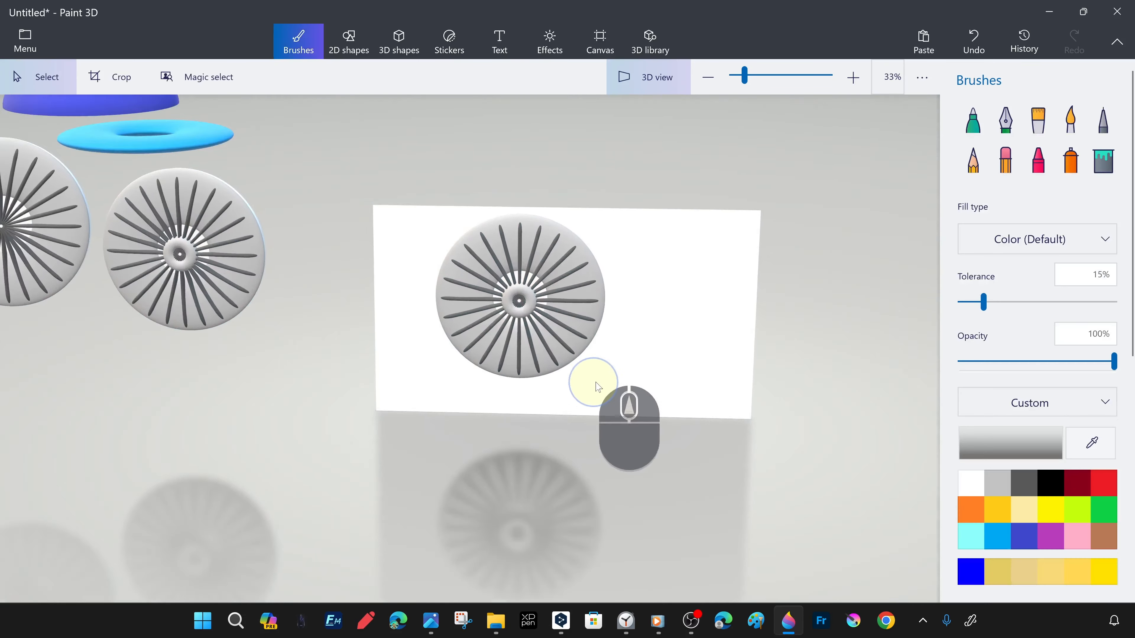
pyautogui.scroll(5, 599, 387)
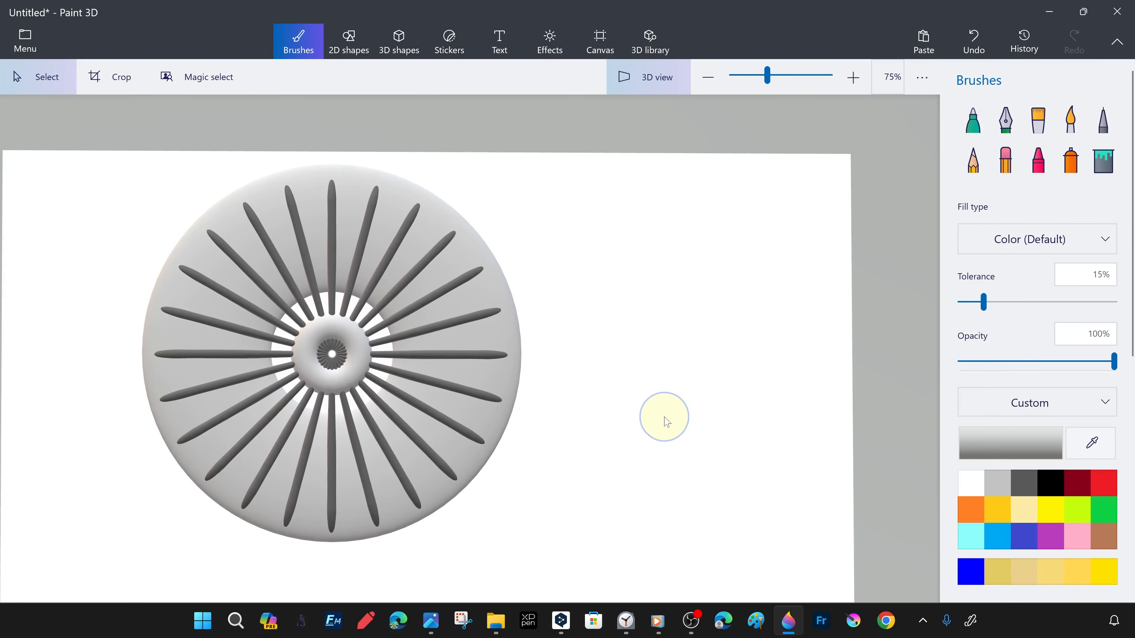
pyautogui.scroll(-3, 662, 420)
pyautogui.scroll(2, 600, 378)
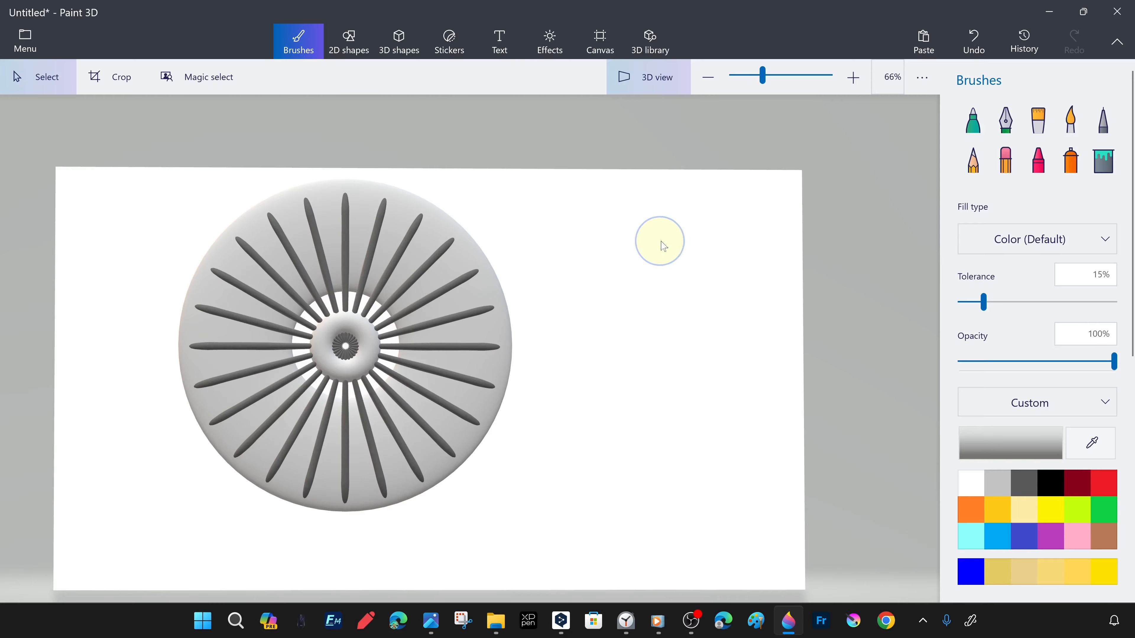
pyautogui.scroll(1, 527, 270)
pyautogui.click(653, 85)
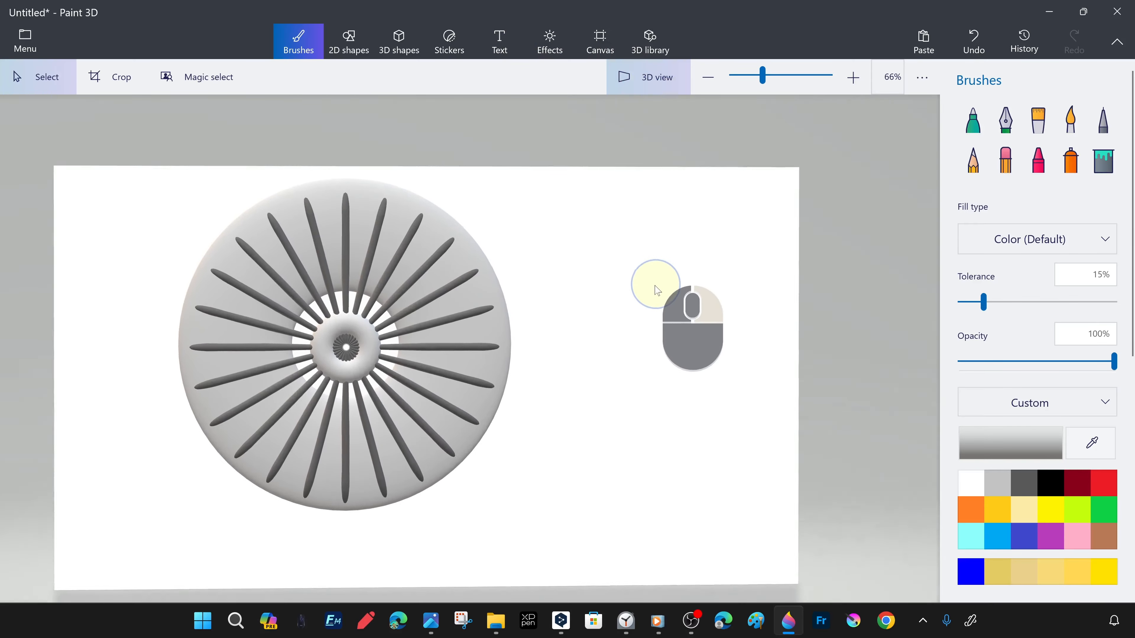
# - Try turning the newer bladed copy so that its dome faces up, and undo the recent changes
pyautogui.moveTo(654, 284); pyautogui.dragTo(424, 419)
pyautogui.click(360, 317)
pyautogui.moveTo(437, 443); pyautogui.dragTo(543, 377, button='middle')
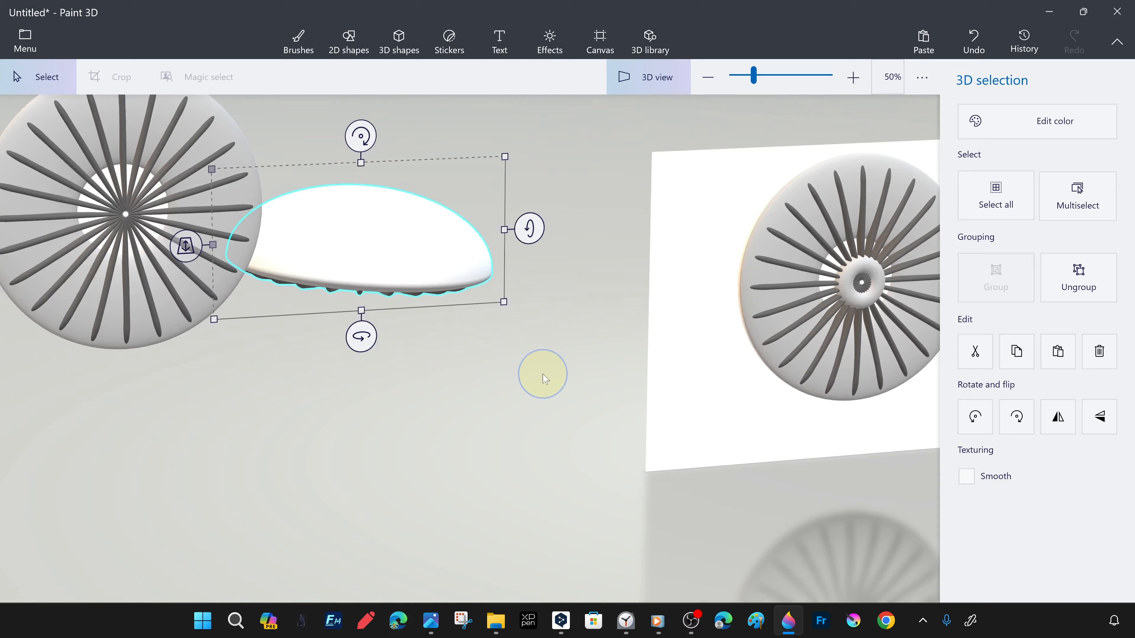
pyautogui.hotkey('ctrl', 'z')
# - In the flat view, rotate the newer bladed copy until its dome faces up and its blades face down
pyautogui.moveTo(697, 461); pyautogui.dragTo(585, 397, button='middle')
pyautogui.click(673, 67)
pyautogui.click(343, 288)
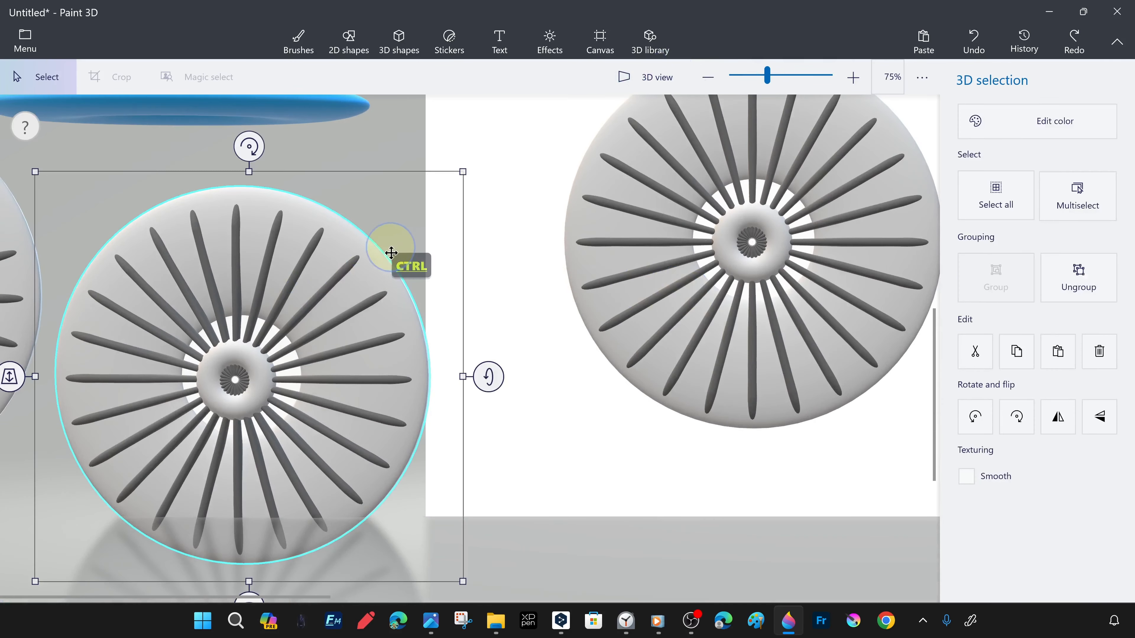
pyautogui.keyDown('ctrl'); pyautogui.moveTo(488, 376); pyautogui.dragTo(501, 572); pyautogui.keyUp('ctrl')
pyautogui.keyDown('ctrl'); pyautogui.moveTo(241, 230); pyautogui.dragTo(231, 231); pyautogui.keyUp('ctrl')
pyautogui.keyDown('ctrl'); pyautogui.moveTo(495, 371); pyautogui.dragTo(495, 370); pyautogui.keyUp('ctrl')
pyautogui.scroll(-2, 654, 377)
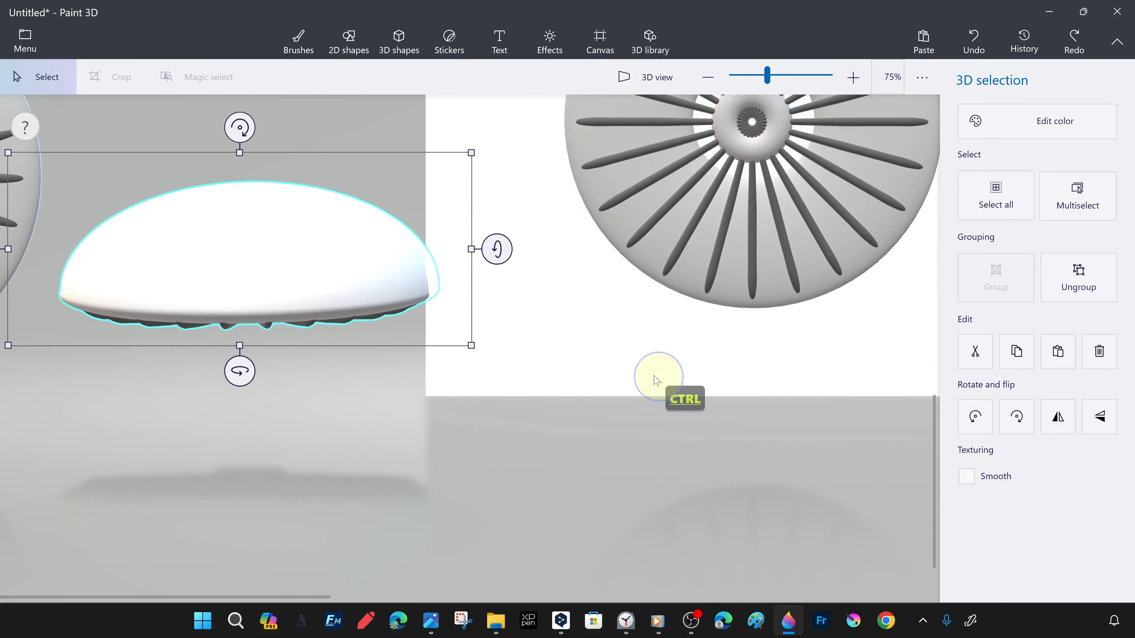
pyautogui.click(654, 378)
# - Mix a muted brown custom colour with hex value 866350
pyautogui.keyDown('ctrl'); pyautogui.scroll(-3, 573, 452); pyautogui.keyUp('ctrl')
pyautogui.doubleClick(1103, 536)
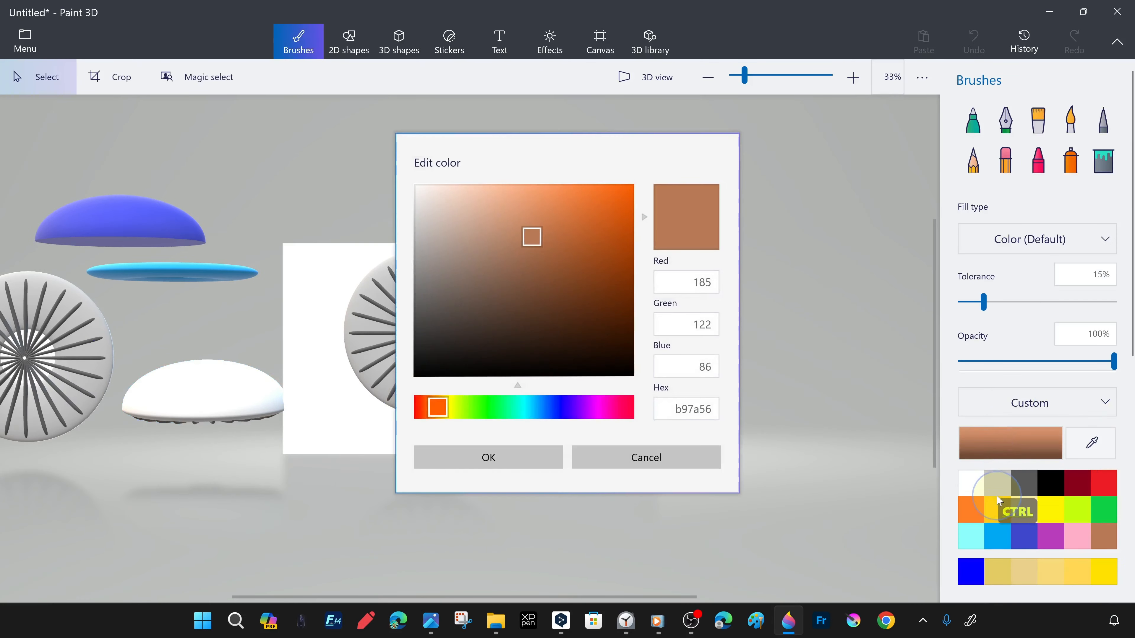
pyautogui.click(1003, 577)
pyautogui.doubleClick(1000, 577)
pyautogui.click(458, 306)
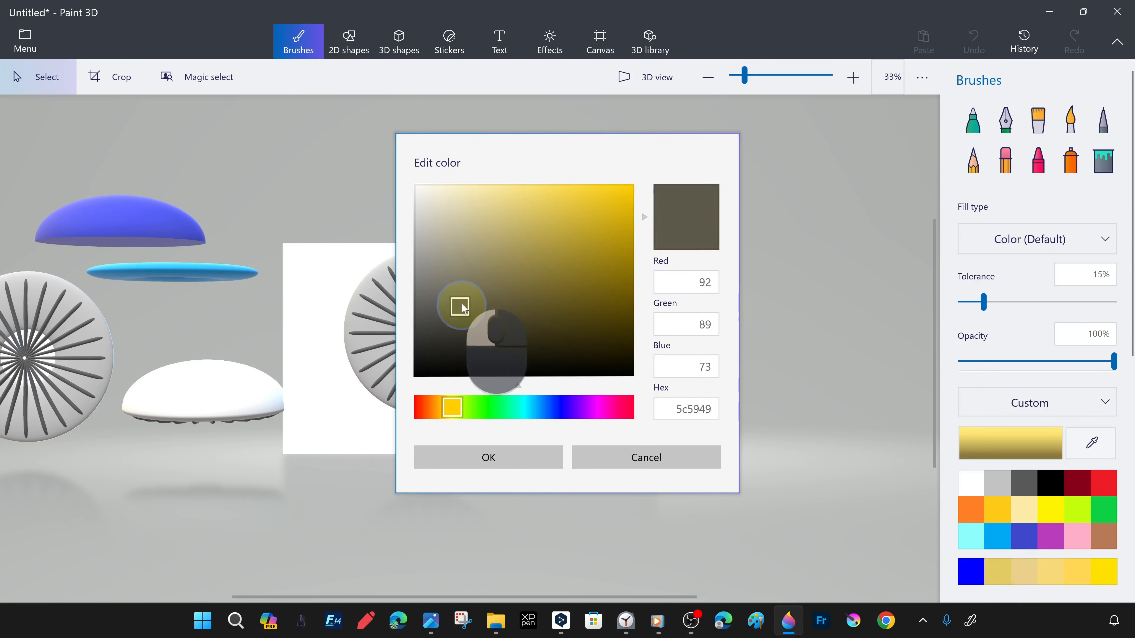
pyautogui.click(479, 268)
pyautogui.click(437, 407)
pyautogui.click(496, 254)
pyautogui.click(501, 273)
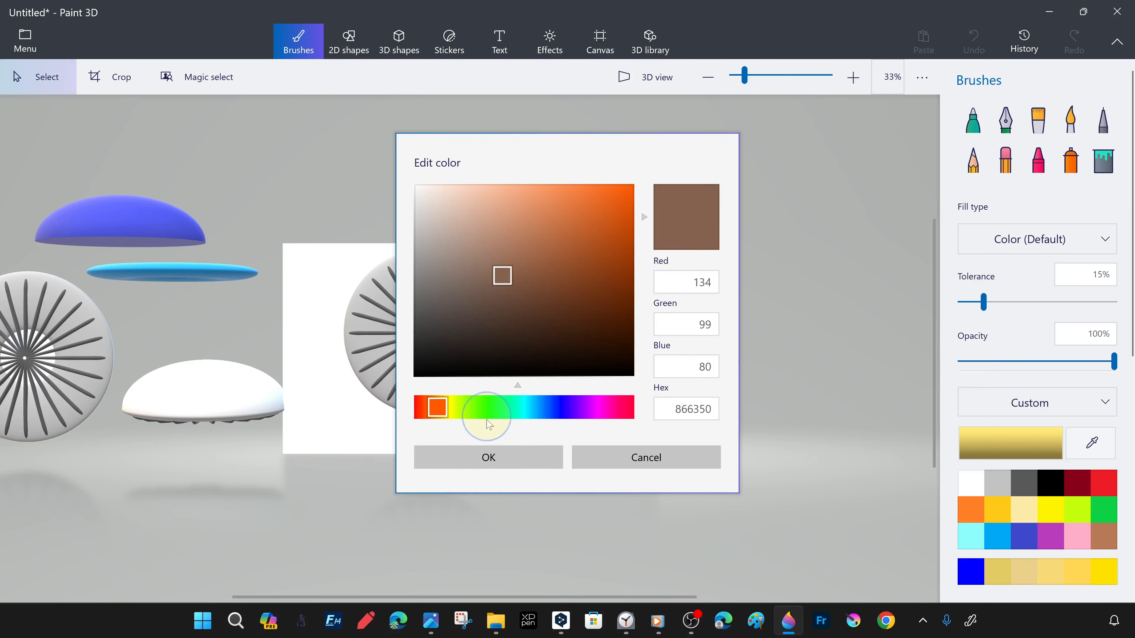
pyautogui.click(488, 457)
# - Fill the white dome of the upright copy with the brown colour
pyautogui.click(1103, 159)
pyautogui.click(197, 387)
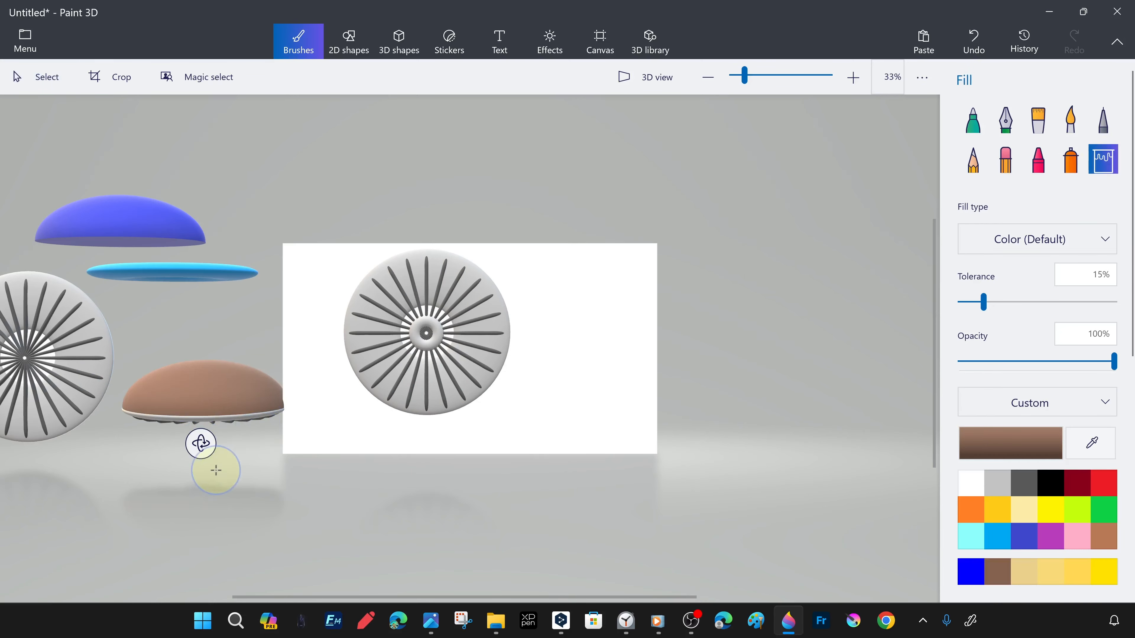
pyautogui.scroll(3, 215, 469)
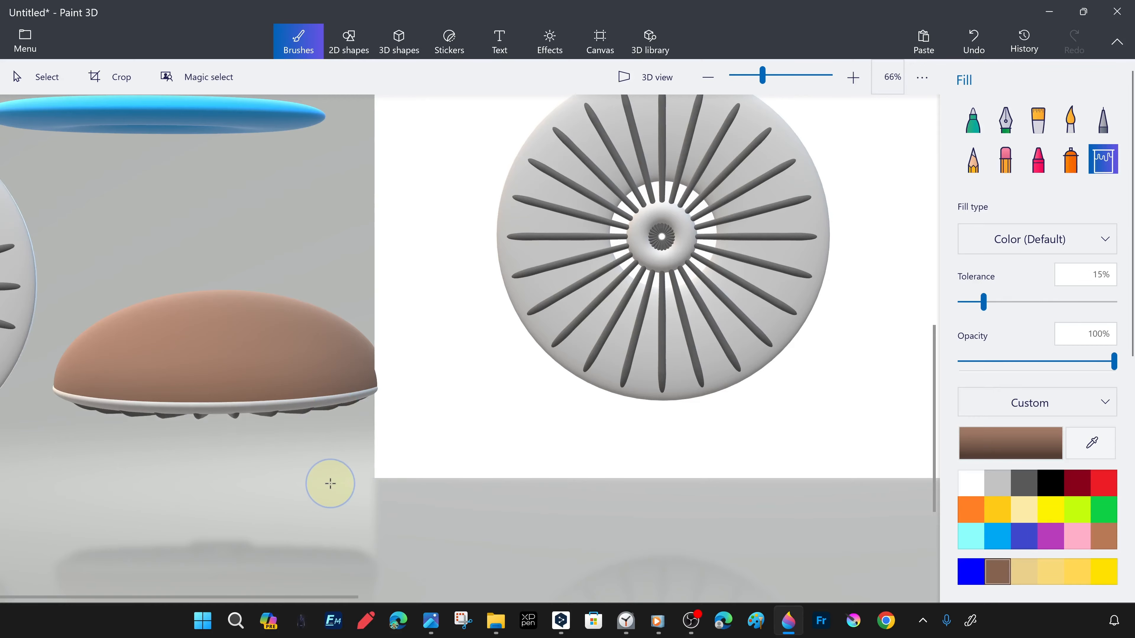
# - Examine the brown dome and its bladed underside in 3D from a lower angle
pyautogui.scroll(-1, 259, 237)
pyautogui.click(616, 81)
pyautogui.moveTo(558, 351); pyautogui.dragTo(371, 412, button='right')
pyautogui.scroll(1, 572, 322)
pyautogui.scroll(-3, 413, 411)
pyautogui.scroll(1, 373, 463)
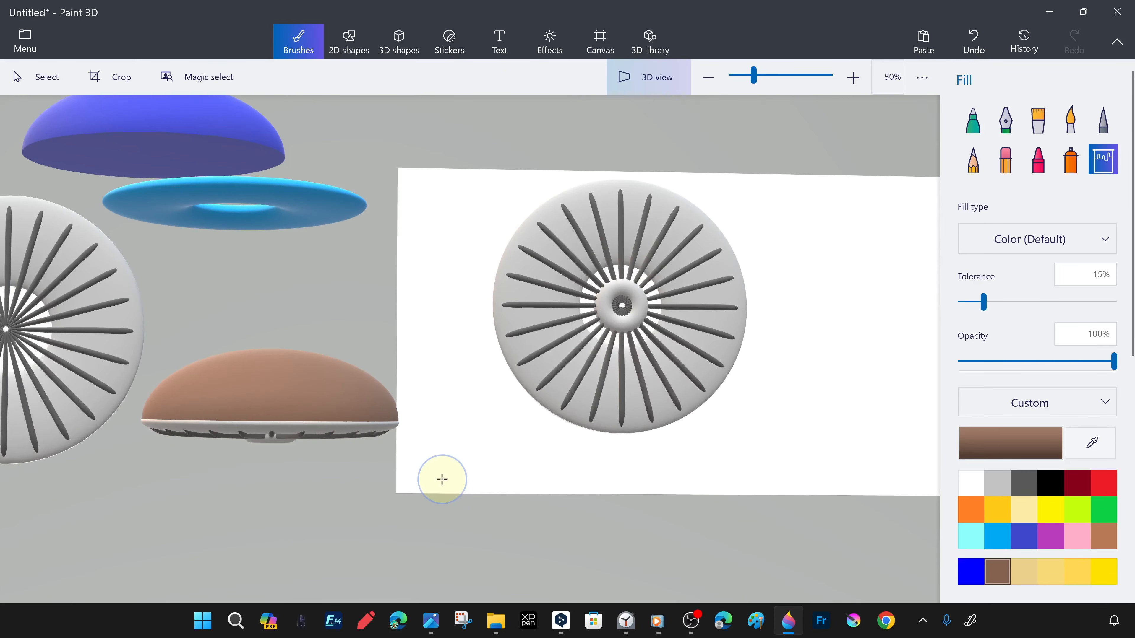
pyautogui.scroll(1, 315, 447)
pyautogui.scroll(-1, 314, 447)
# - Move the brown cap closer beneath the light blue ring and clear of the canvas edge
pyautogui.click(43, 87)
pyautogui.click(384, 412)
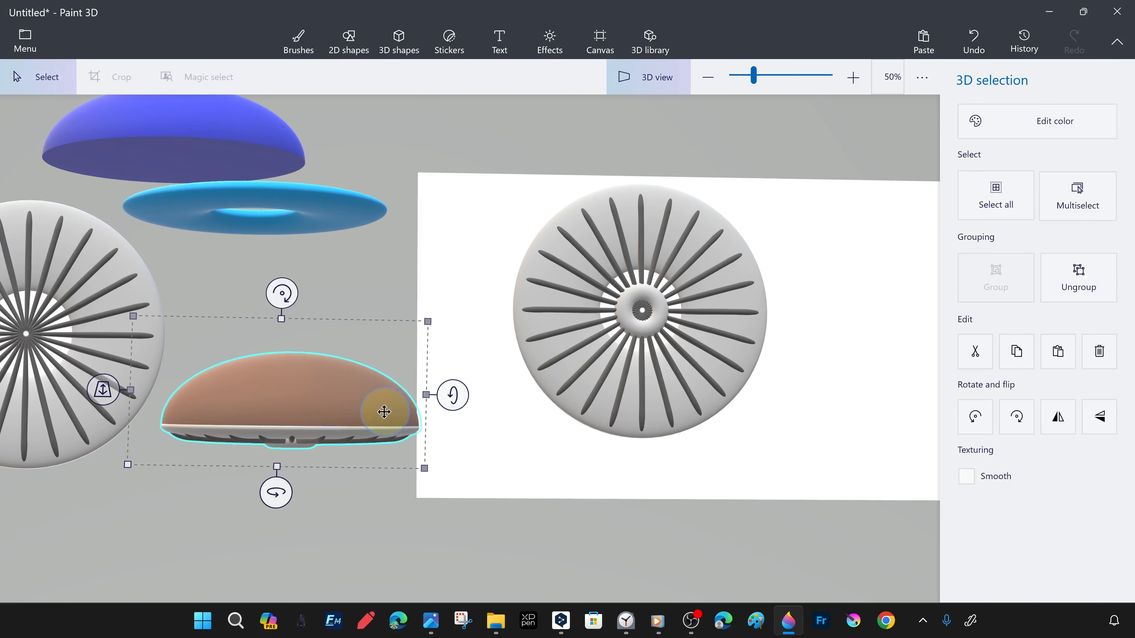
pyautogui.moveTo(127, 323); pyautogui.dragTo(55, 314)
pyautogui.moveTo(300, 404); pyautogui.dragTo(249, 350)
pyautogui.click(280, 431)
# - Draw a short vertical white 3D doodle tube beside the gilled disc, 250 px thick with the Big to small taper
pyautogui.moveTo(528, 458); pyautogui.dragTo(621, 461, button='right')
pyautogui.moveTo(626, 465); pyautogui.dragTo(663, 509, button='middle')
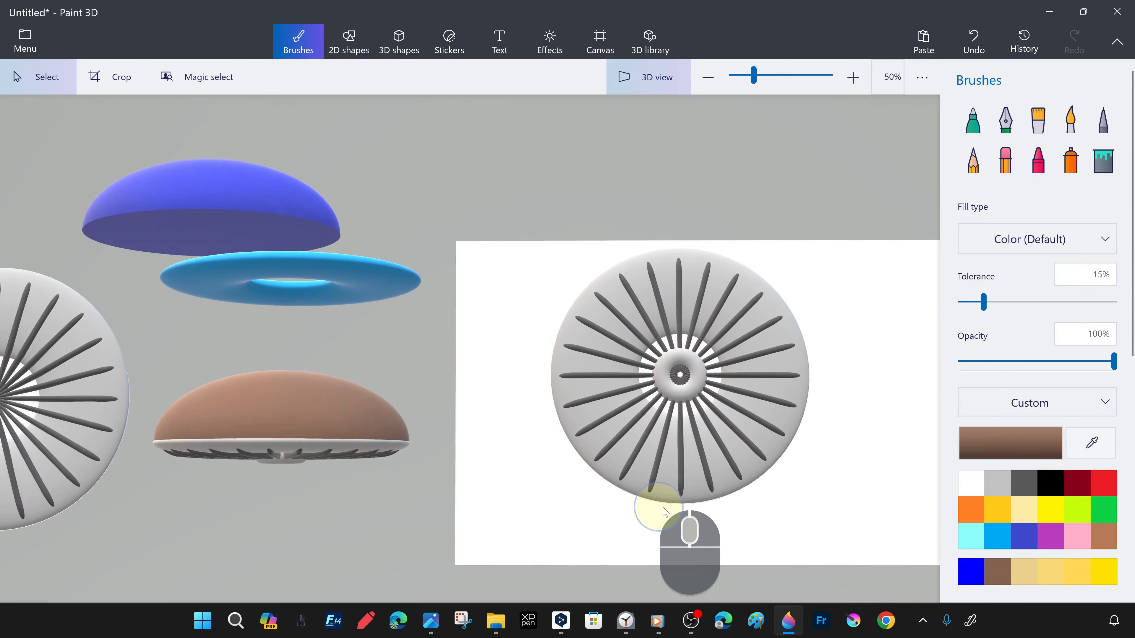
pyautogui.scroll(-2, 652, 507)
pyautogui.moveTo(670, 442); pyautogui.dragTo(595, 474, button='middle')
pyautogui.scroll(2, 595, 474)
pyautogui.scroll(-1, 614, 472)
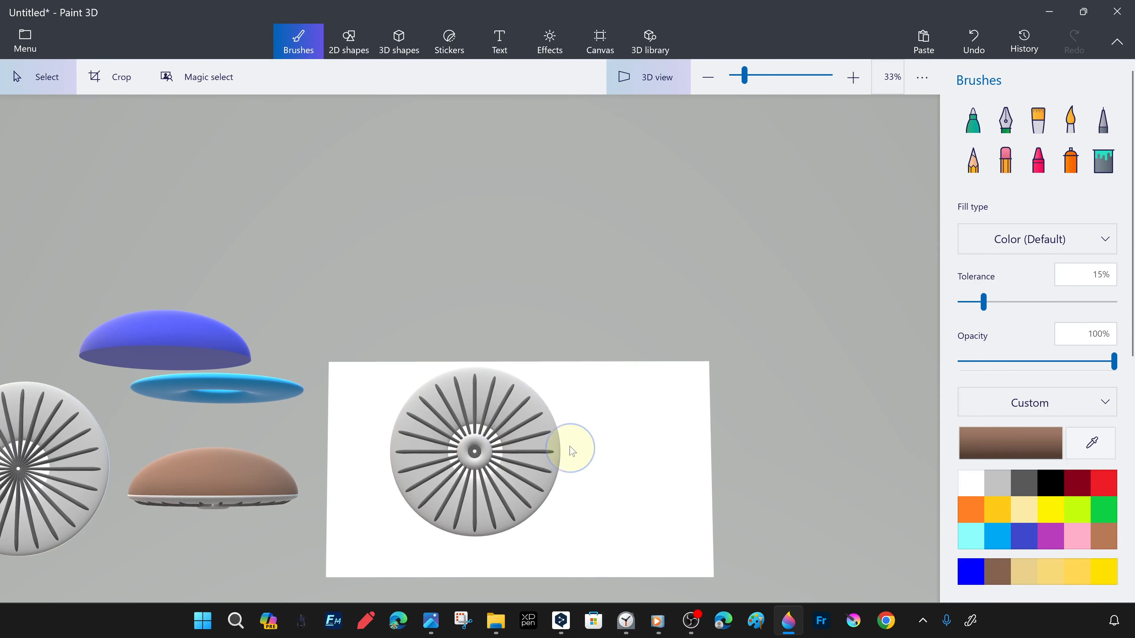
pyautogui.scroll(1, 576, 454)
pyautogui.click(406, 44)
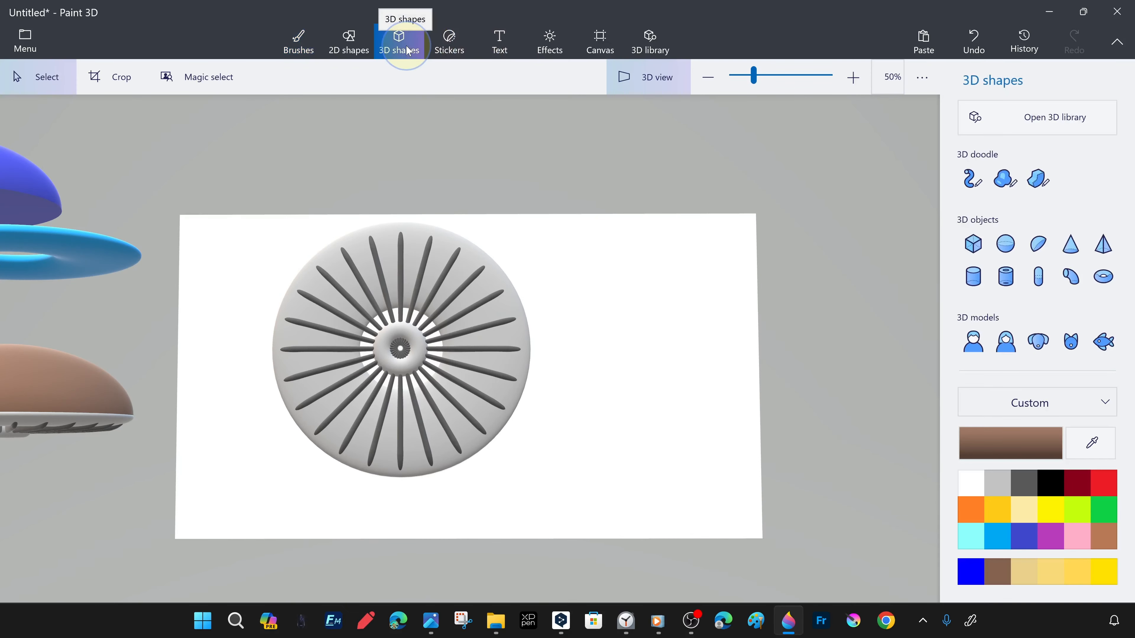
pyautogui.click(1038, 249)
pyautogui.click(975, 180)
pyautogui.scroll(-1, 1094, 351)
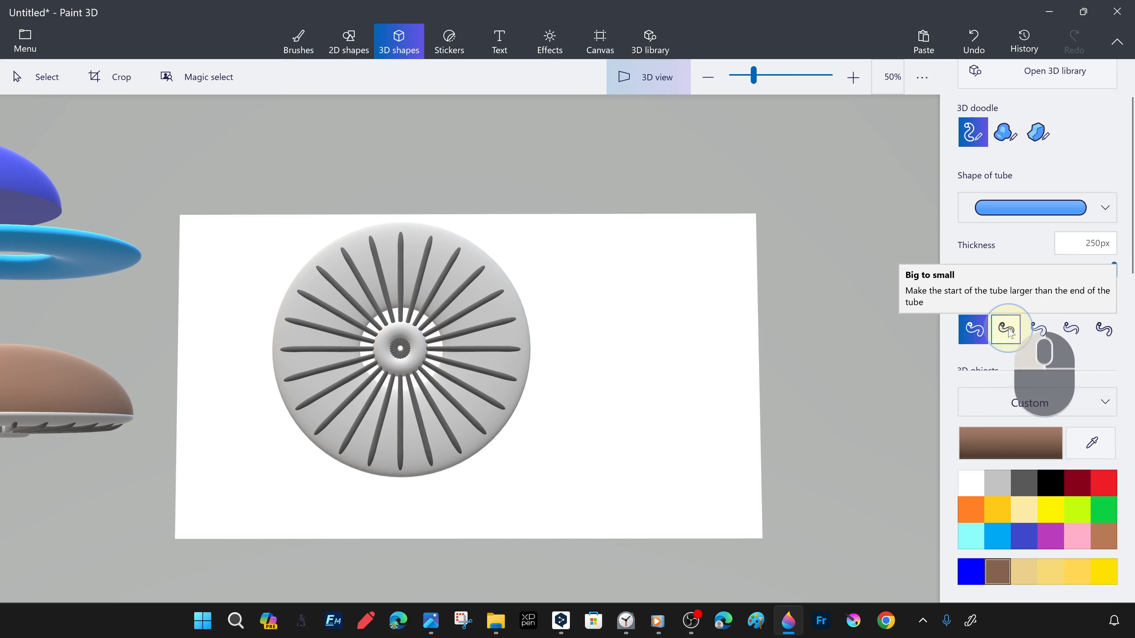
pyautogui.click(1008, 331)
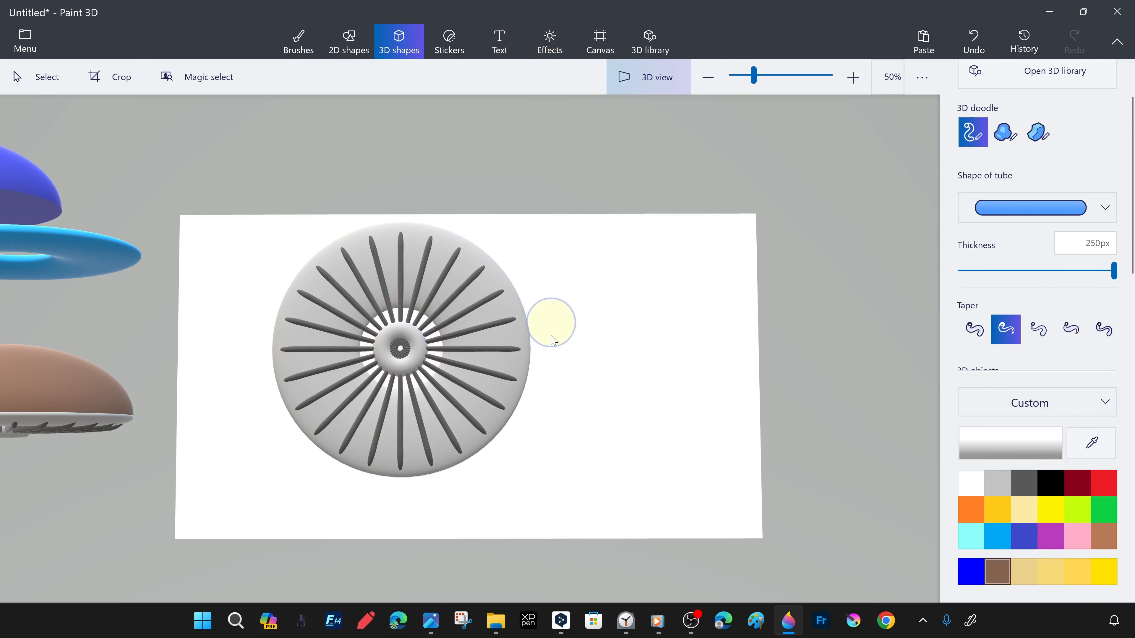
pyautogui.click(720, 357)
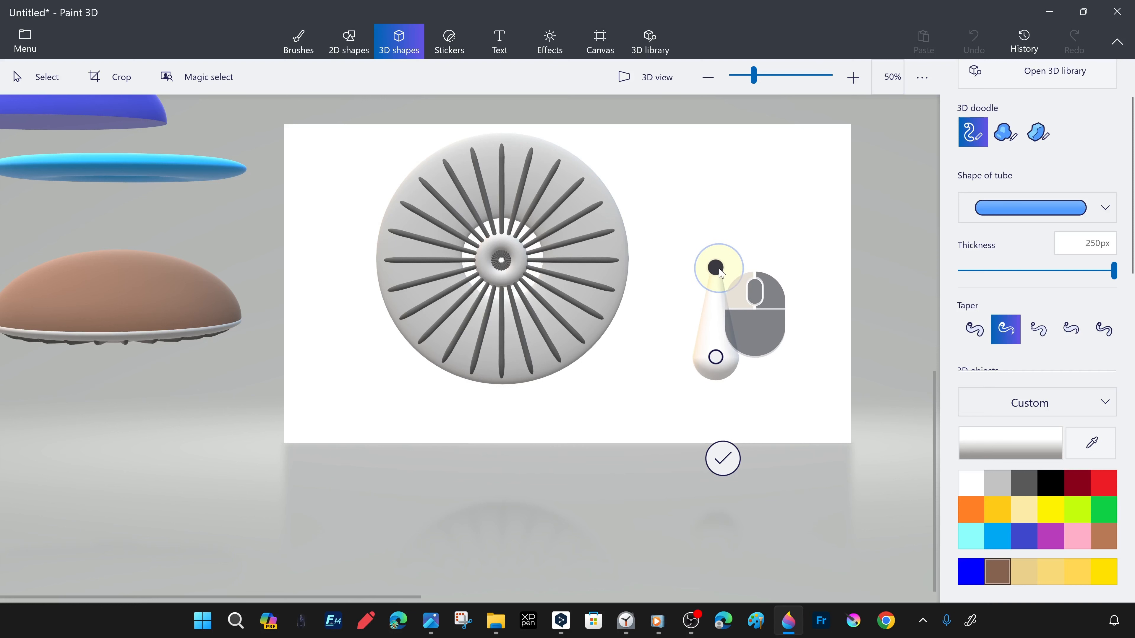
pyautogui.click(717, 461)
# - Enlarge the tapered tube to about the canvas height and place it beside the gilled disc
pyautogui.moveTo(756, 396); pyautogui.dragTo(887, 527)
pyautogui.moveTo(757, 493); pyautogui.dragTo(721, 390)
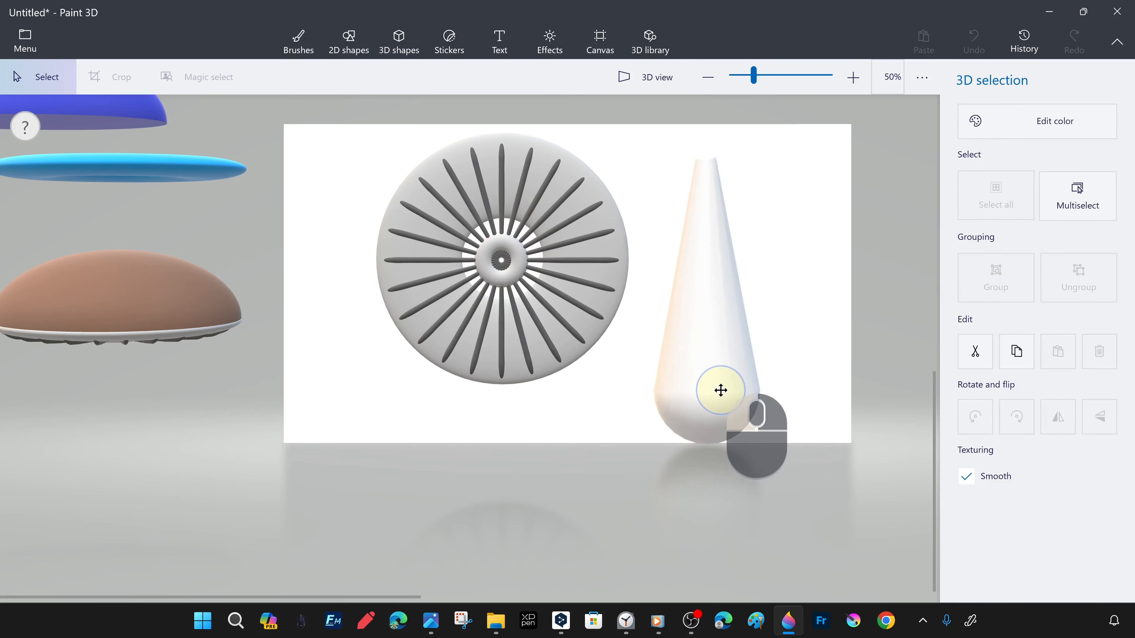
pyautogui.click(836, 400)
# - Duplicate the tapered tube, shrink the copy slightly and stack it over the original's upper part
pyautogui.click(717, 387)
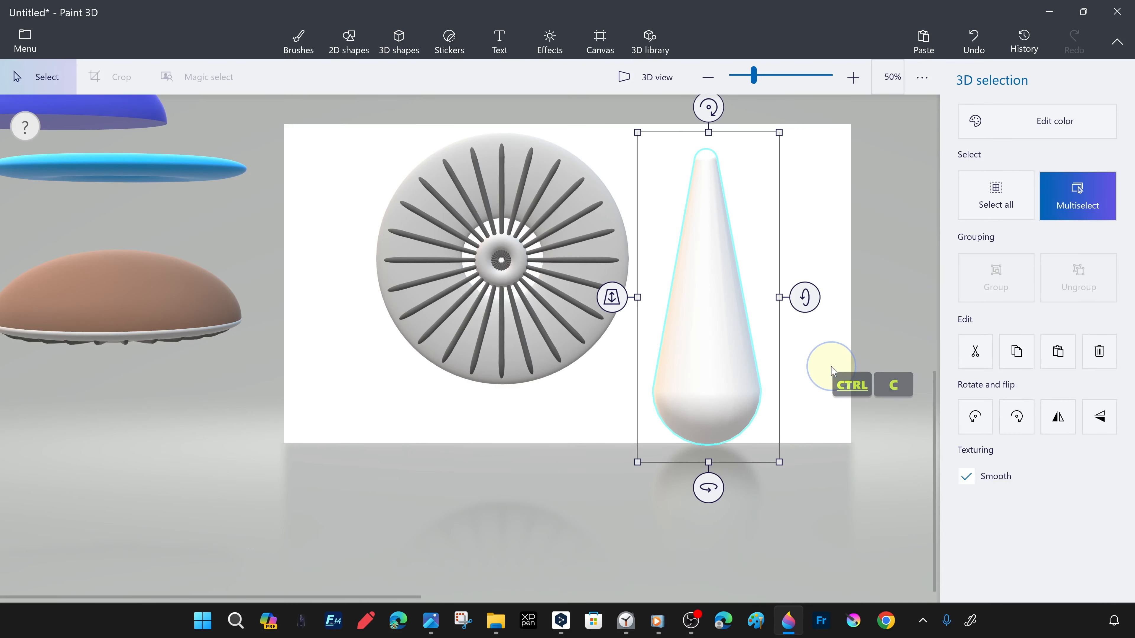
pyautogui.hotkey('ctrl', 'v')
pyautogui.moveTo(755, 413); pyautogui.dragTo(723, 298)
pyautogui.moveTo(782, 339); pyautogui.dragTo(723, 253)
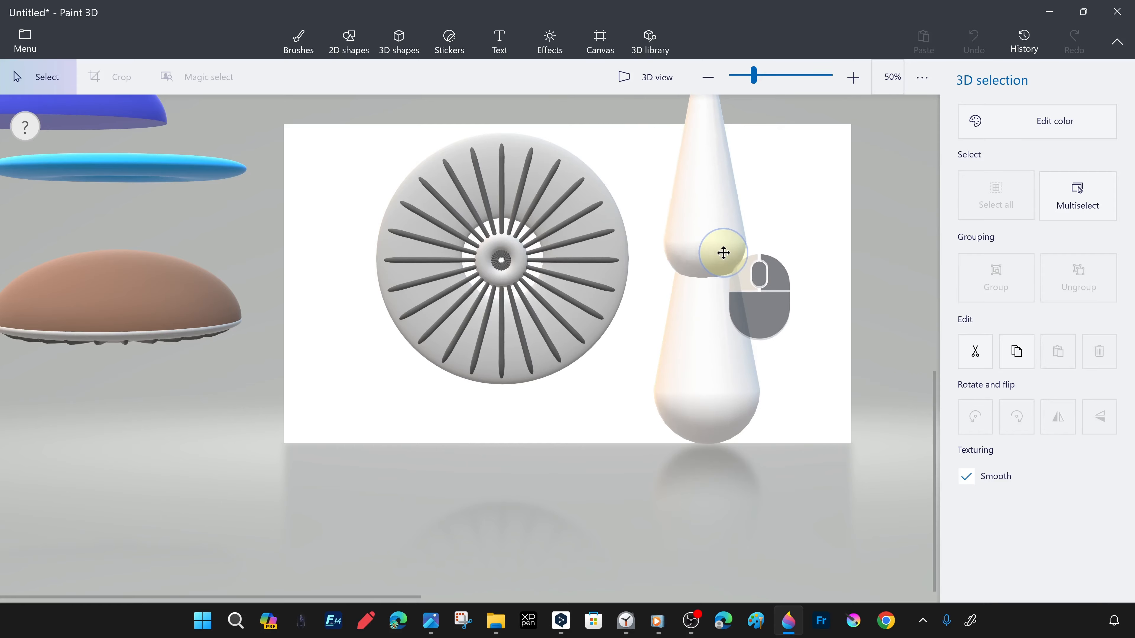
pyautogui.moveTo(625, 207); pyautogui.dragTo(621, 183)
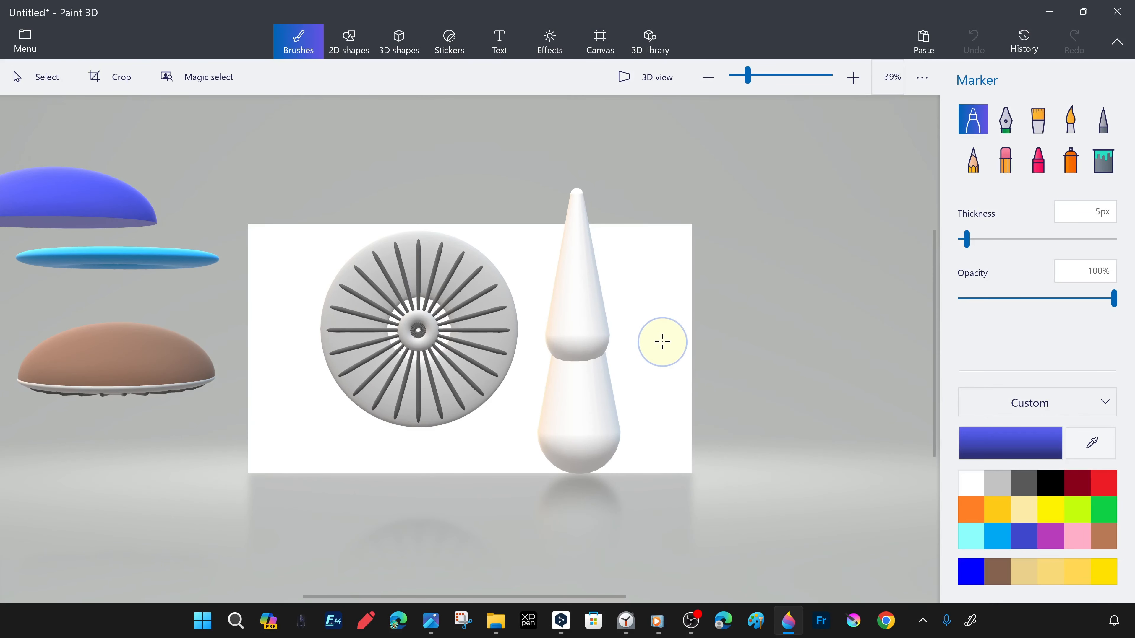
# - Nudge the smaller tapered tube slightly upward on top of the larger one
pyautogui.scroll(5, 663, 344)
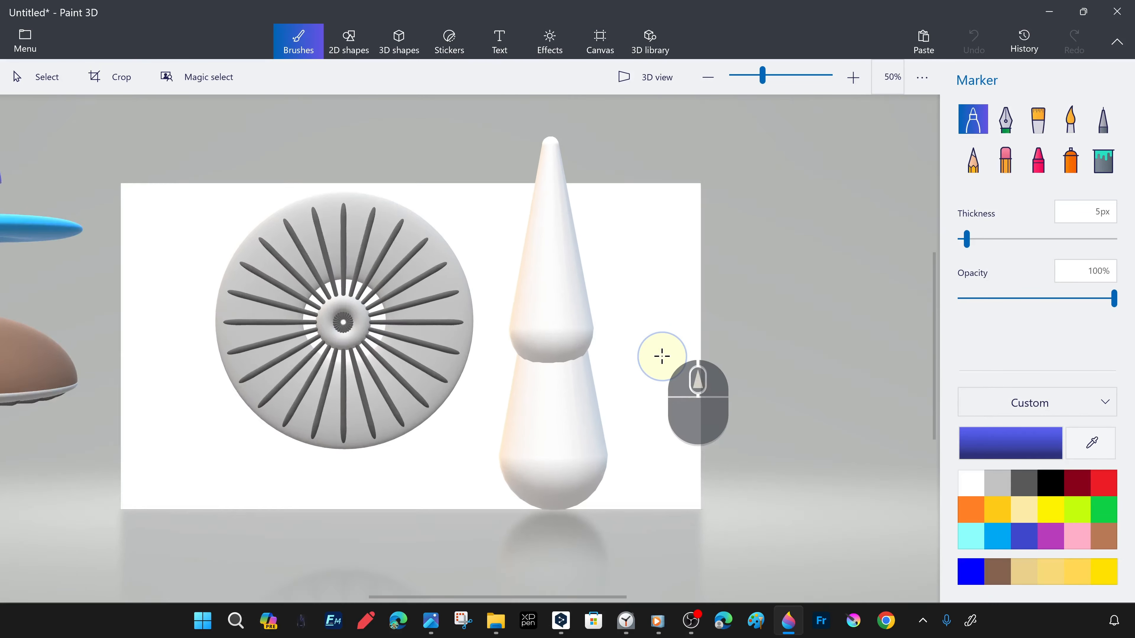
pyautogui.scroll(-3, 700, 315)
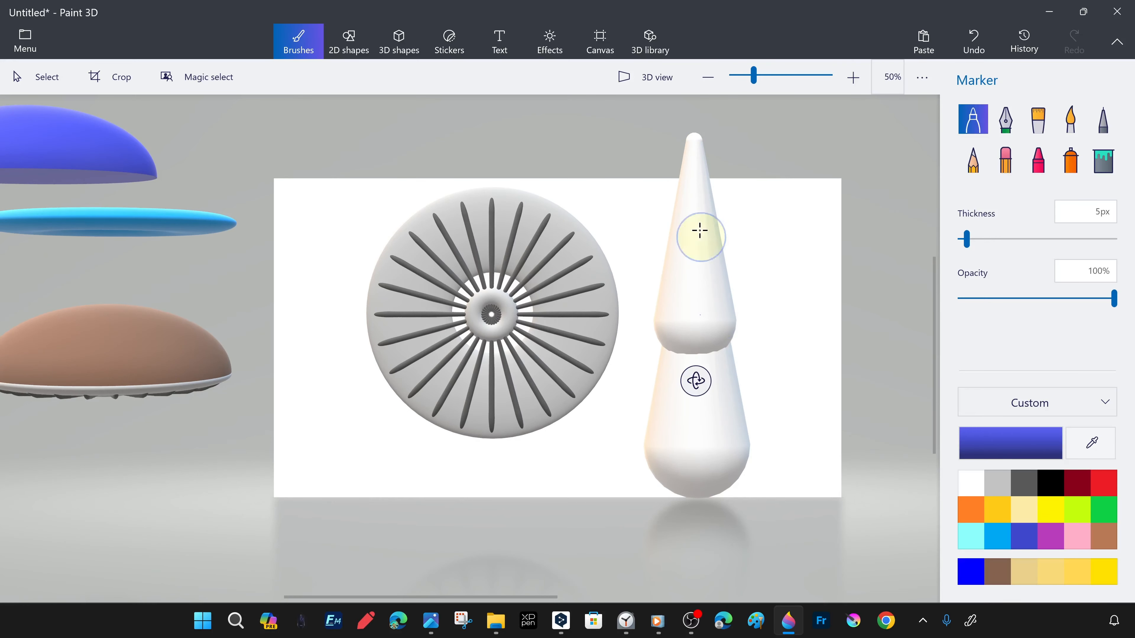
pyautogui.click(389, 55)
pyautogui.scroll(3, 547, 304)
pyautogui.click(411, 333)
pyautogui.scroll(-5, 686, 352)
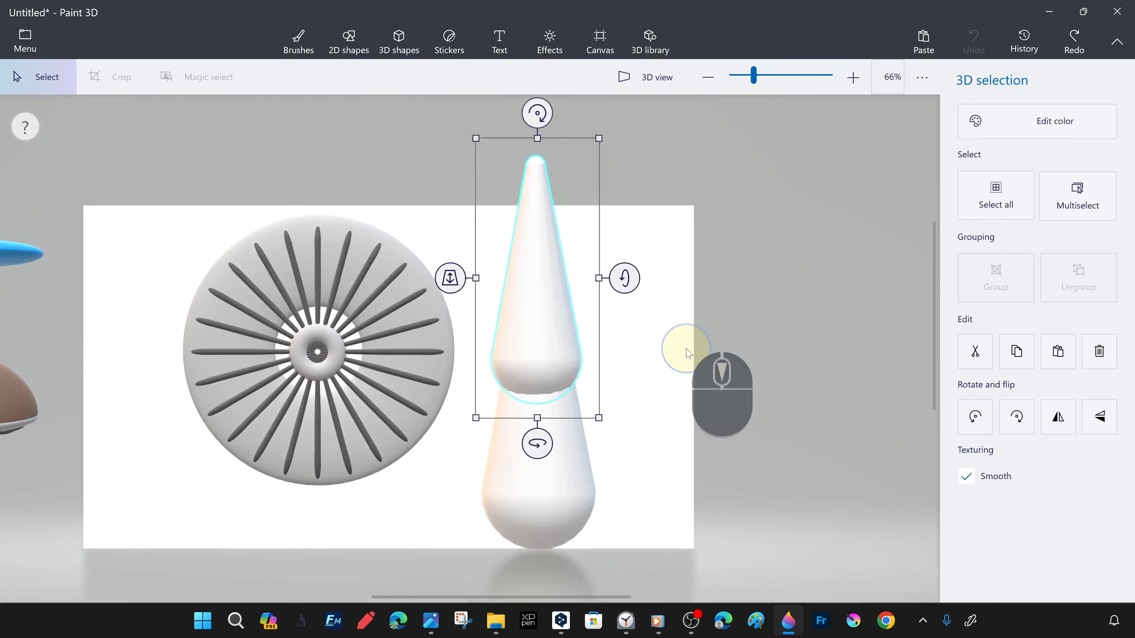
pyautogui.moveTo(544, 315); pyautogui.dragTo(546, 308)
pyautogui.click(669, 348)
pyautogui.scroll(-2, 670, 352)
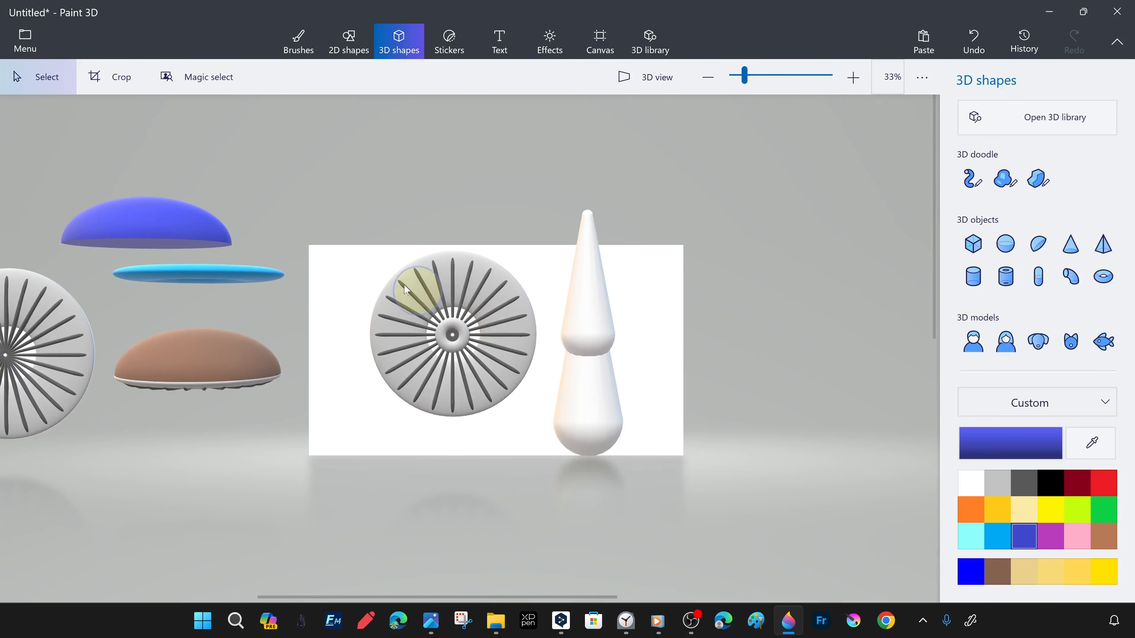
# - Save the project in Paint 3D as "Mushroom Modeling and Texturing V1"
pyautogui.click(21, 50)
pyautogui.click(112, 235)
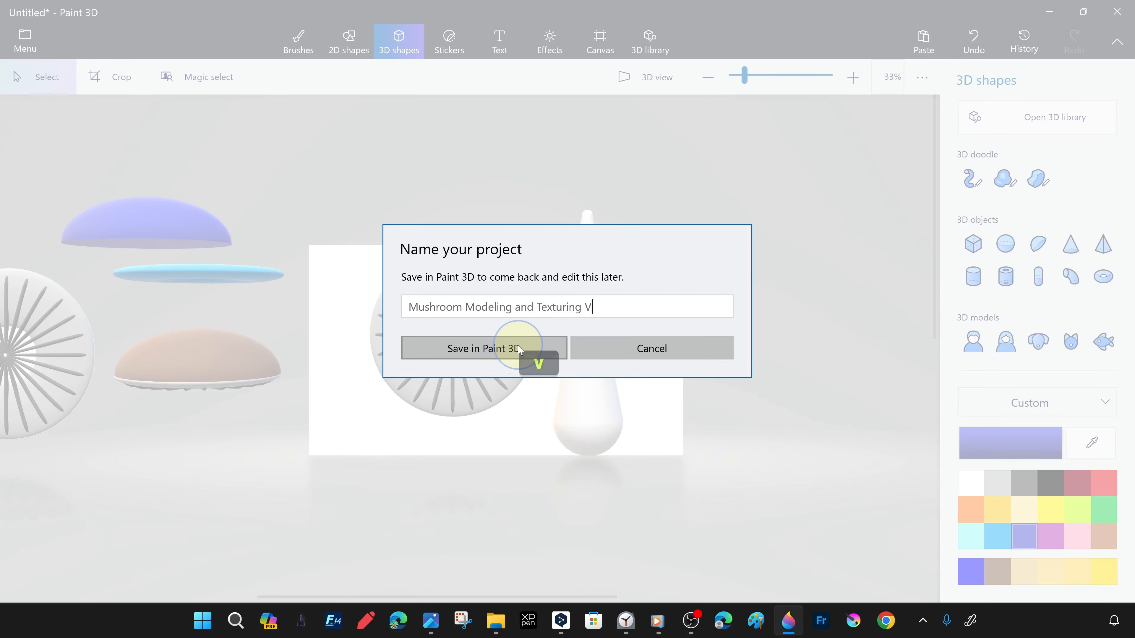
pyautogui.click(527, 353)
# - Reduce the height of the upper tapered tube while keeping it seated on the lower one
pyautogui.click(608, 322)
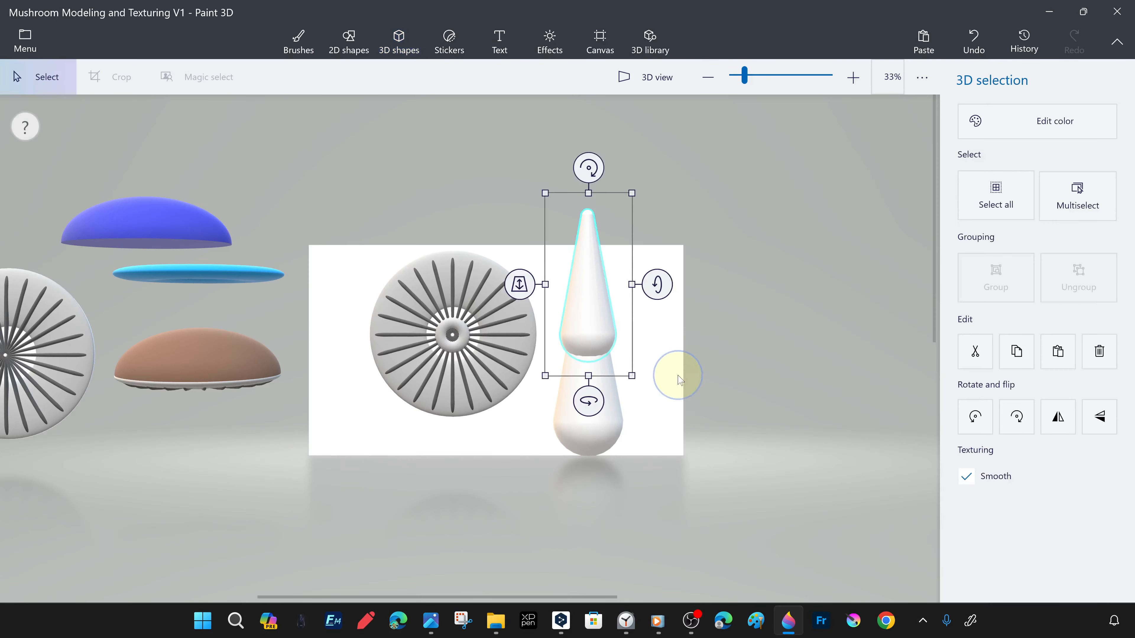
pyautogui.click(667, 84)
pyautogui.moveTo(679, 434); pyautogui.dragTo(715, 393, button='right')
pyautogui.scroll(-4, 875, 251)
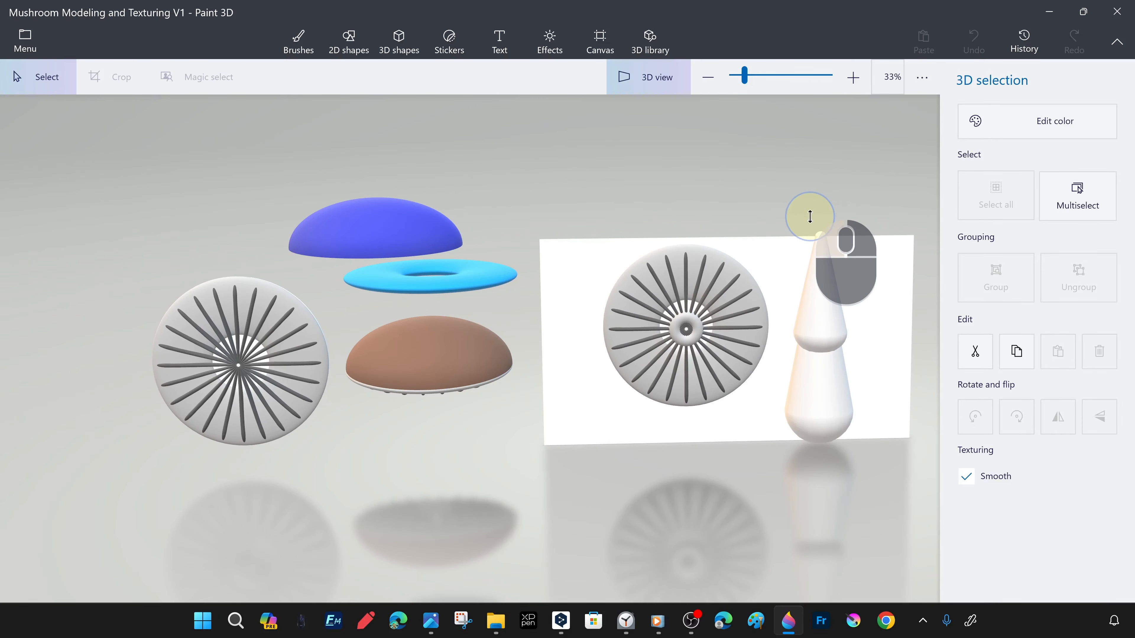
pyautogui.click(804, 286)
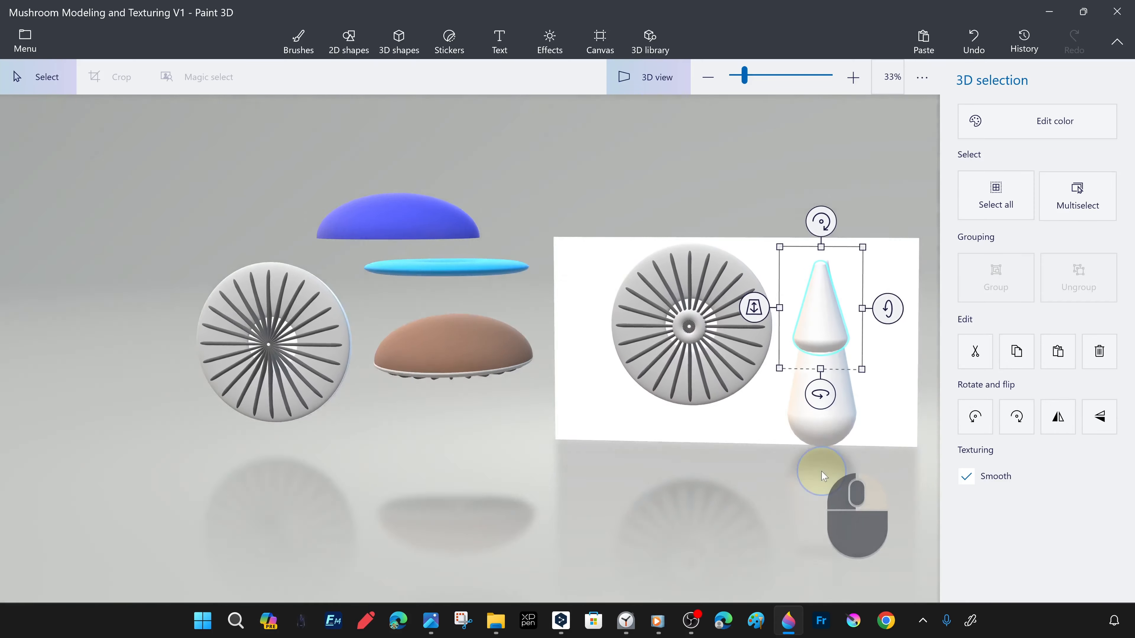
pyautogui.moveTo(821, 472); pyautogui.dragTo(818, 453, button='right')
pyautogui.keyDown('ctrl'); pyautogui.click(837, 433); pyautogui.keyUp('ctrl')
pyautogui.moveTo(821, 241)
pyautogui.mouseDown()
pyautogui.moveTo(820, 260)
pyautogui.moveTo(821, 238)
pyautogui.mouseUp()
pyautogui.click(878, 531)
# - Adjust the depth position of the upper tapered tube so it lines up with the lower one
pyautogui.moveTo(879, 531)
pyautogui.mouseDown(button='right')
pyautogui.moveTo(707, 514)
pyautogui.moveTo(859, 543)
pyautogui.moveTo(863, 529)
pyautogui.mouseUp(button='right')
pyautogui.click(815, 299)
pyautogui.click(652, 78)
pyautogui.moveTo(520, 315); pyautogui.dragTo(519, 308)
pyautogui.click(652, 77)
pyautogui.moveTo(764, 465); pyautogui.dragTo(768, 505, button='right')
pyautogui.moveTo(938, 371); pyautogui.dragTo(608, 367, button='middle')
pyautogui.click(769, 342)
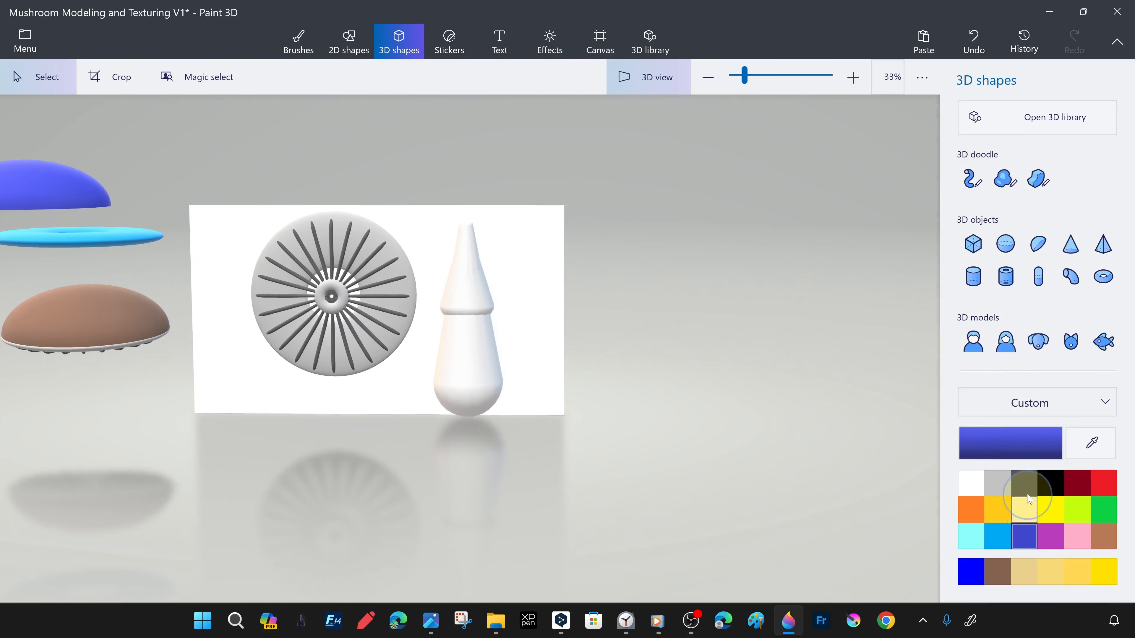
# - Fill the upper stem piece with light grey and the lower piece with white
pyautogui.click(309, 38)
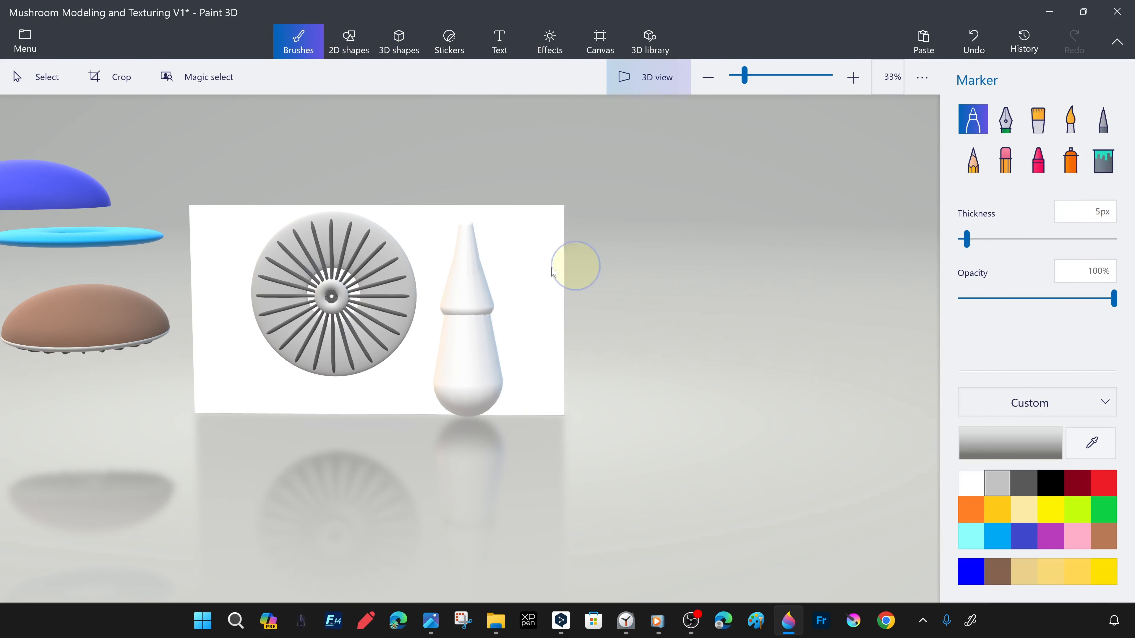
pyautogui.click(1104, 159)
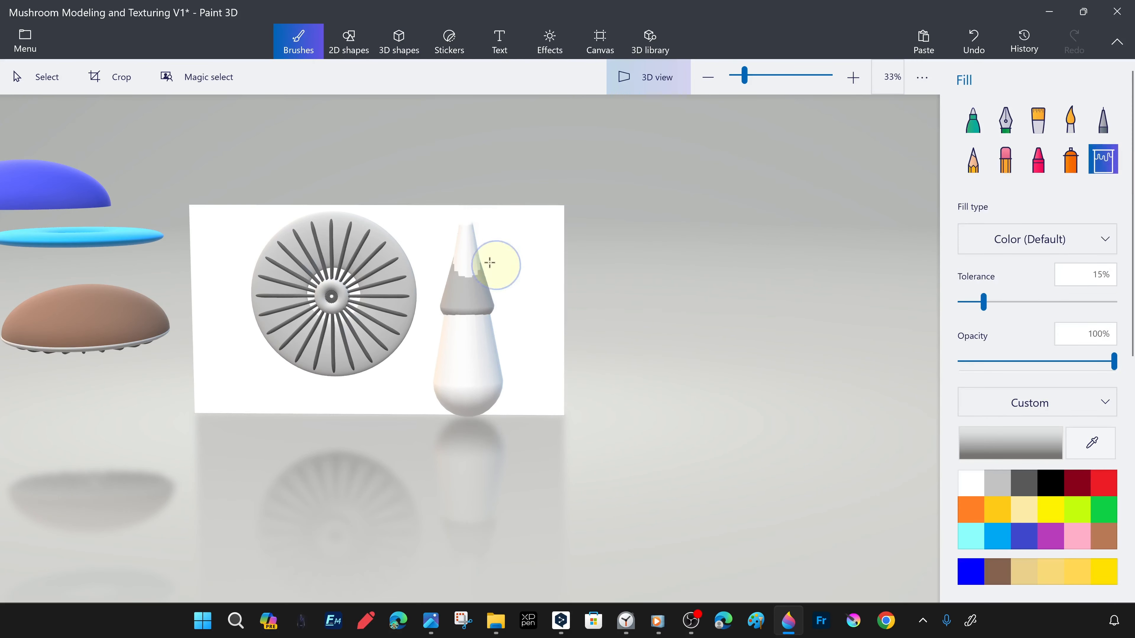
pyautogui.click(973, 491)
pyautogui.click(477, 379)
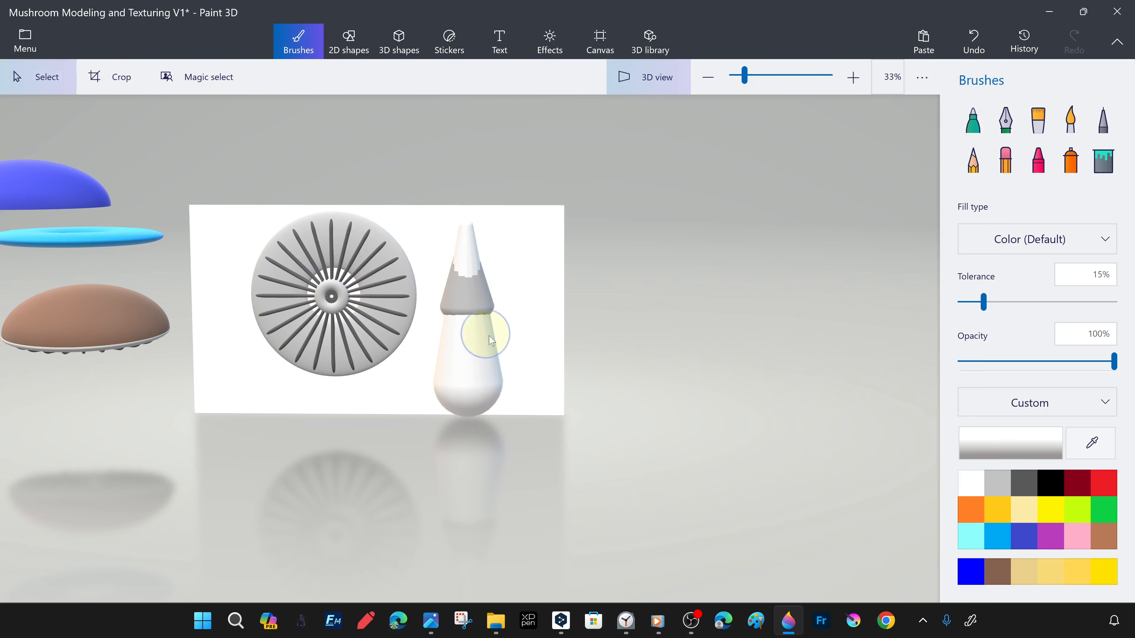
# - Stretch the upper stem piece taller and reseat it on the lower piece
pyautogui.moveTo(461, 209); pyautogui.dragTo(459, 189)
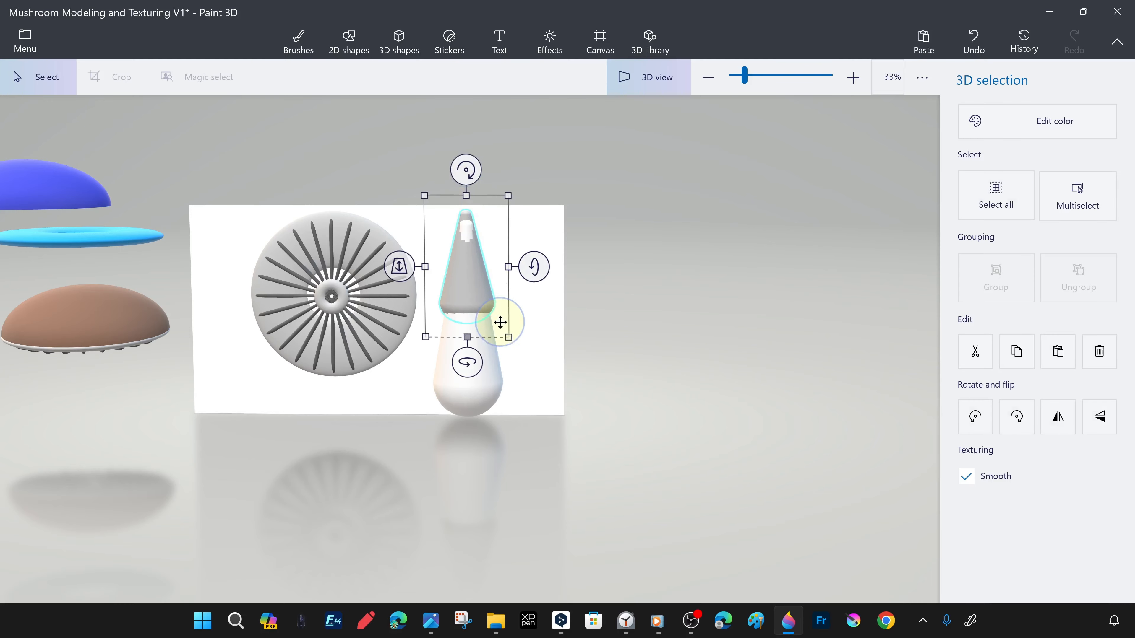
pyautogui.moveTo(506, 337); pyautogui.dragTo(510, 337)
pyautogui.moveTo(427, 338); pyautogui.dragTo(426, 340)
pyautogui.moveTo(467, 196); pyautogui.dragTo(467, 189)
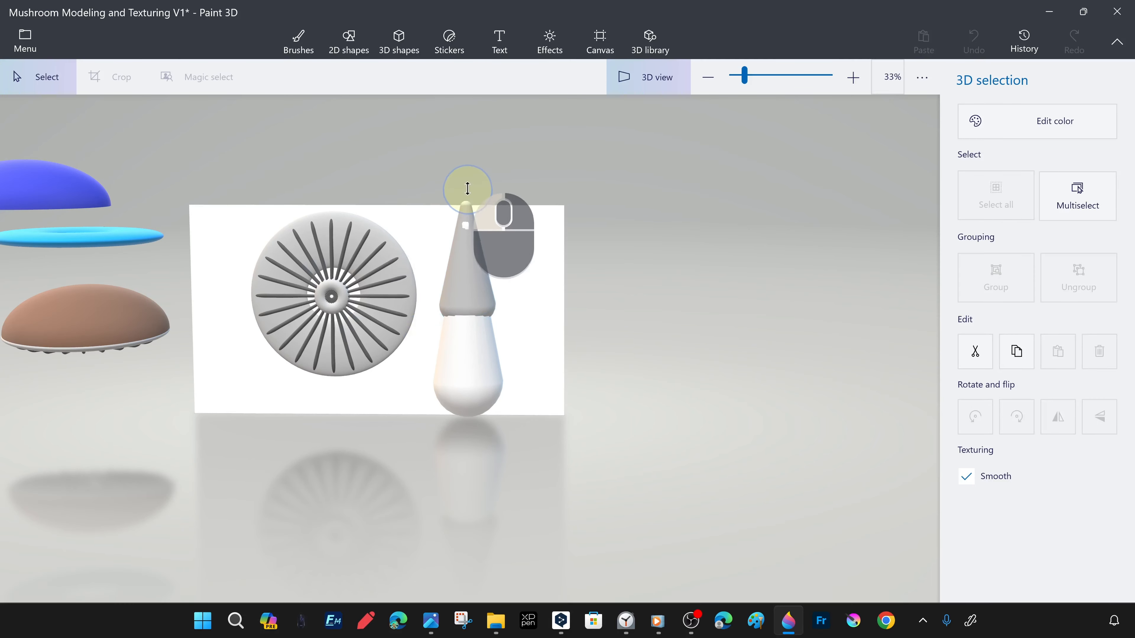
pyautogui.moveTo(469, 276); pyautogui.dragTo(472, 279)
# - Fill the whole upper stem piece with a custom light grey
pyautogui.click(321, 45)
pyautogui.click(997, 485)
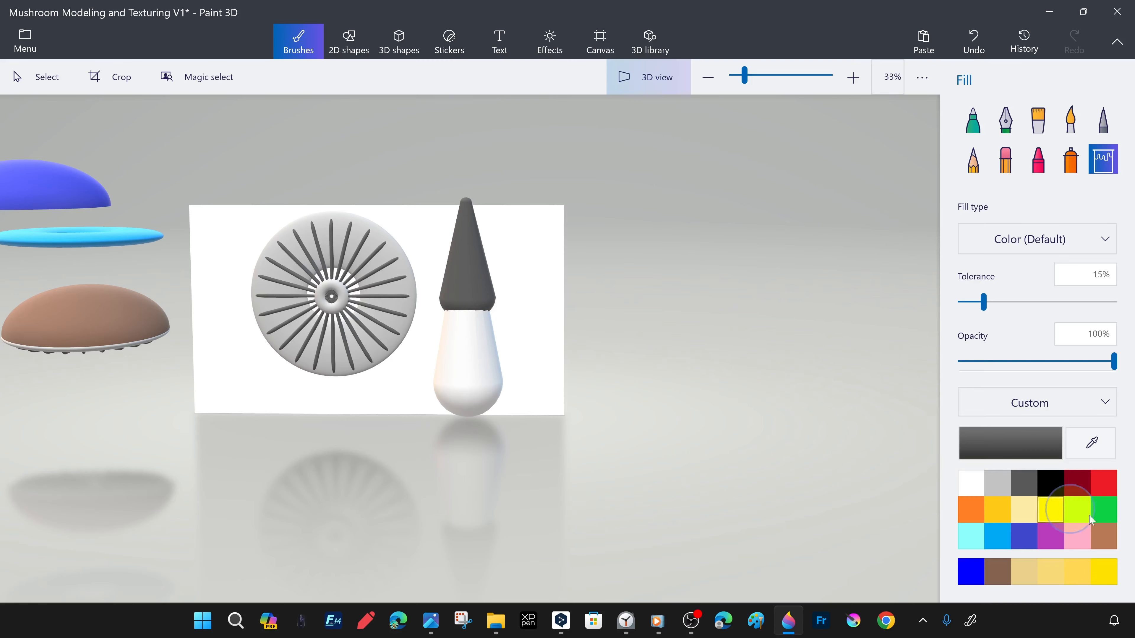
pyautogui.click(1019, 445)
pyautogui.click(1111, 170)
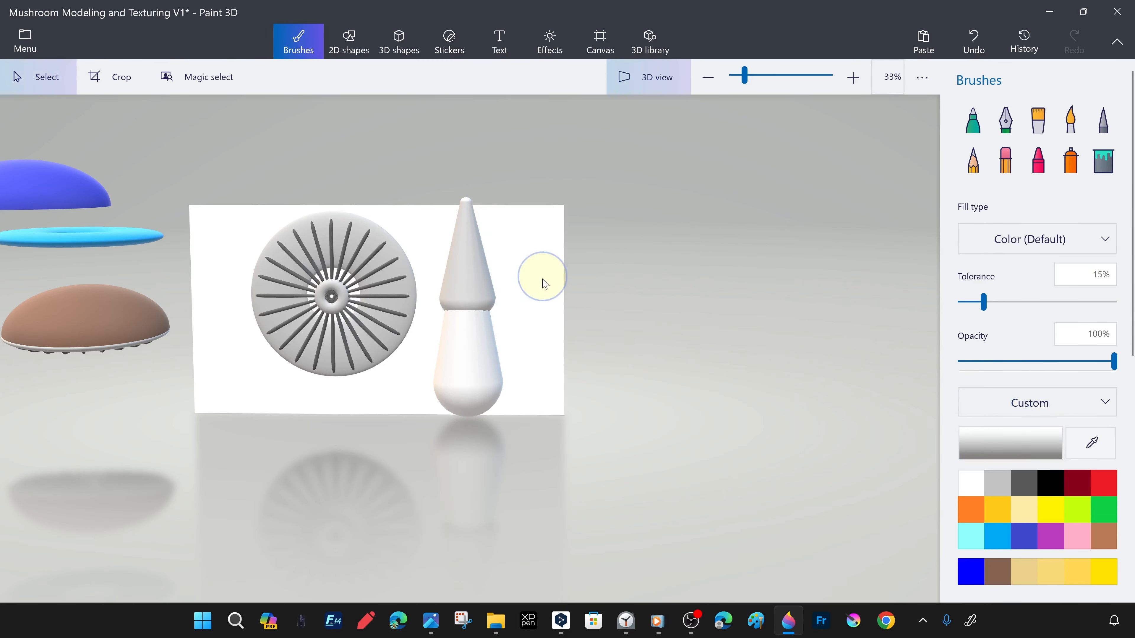
# - Hide the canvas so only the 3D objects remain in the scene
pyautogui.click(593, 38)
pyautogui.click(972, 127)
pyautogui.click(633, 80)
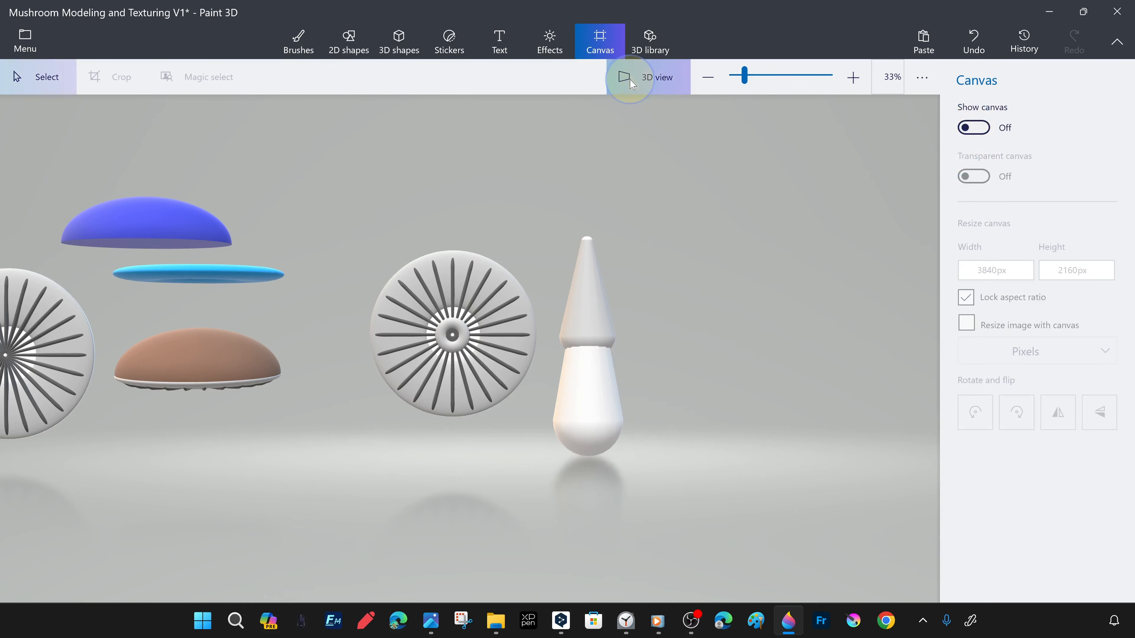
# - Viewing from below and from the side, nudge the upper stem piece until it is centred on the lower piece
pyautogui.moveTo(626, 331); pyautogui.dragTo(572, 181, button='right')
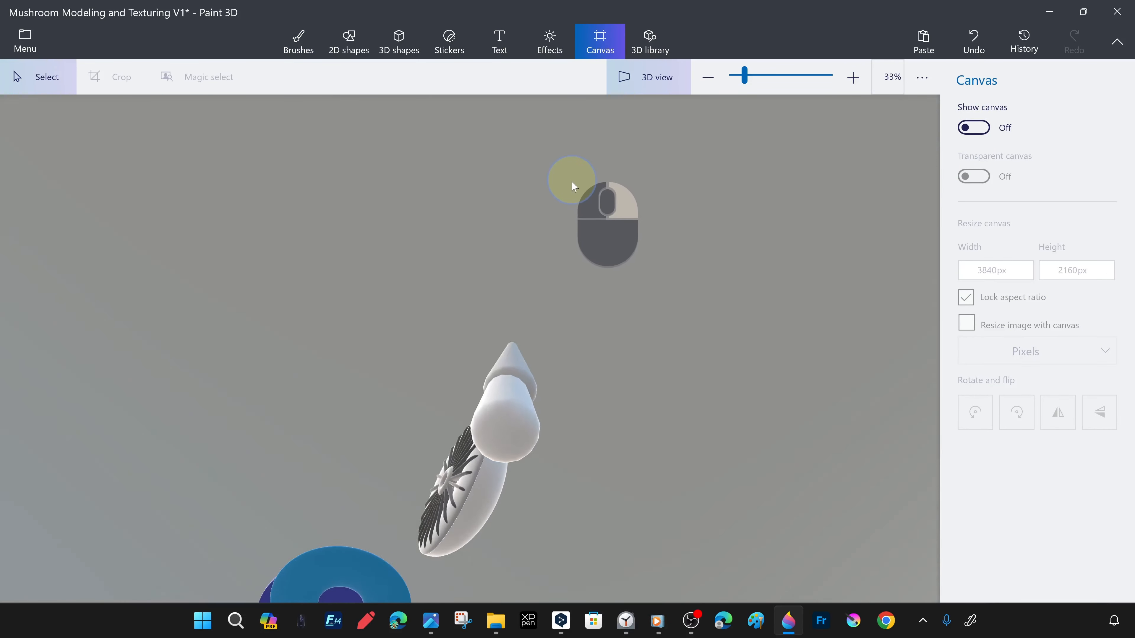
pyautogui.click(516, 385)
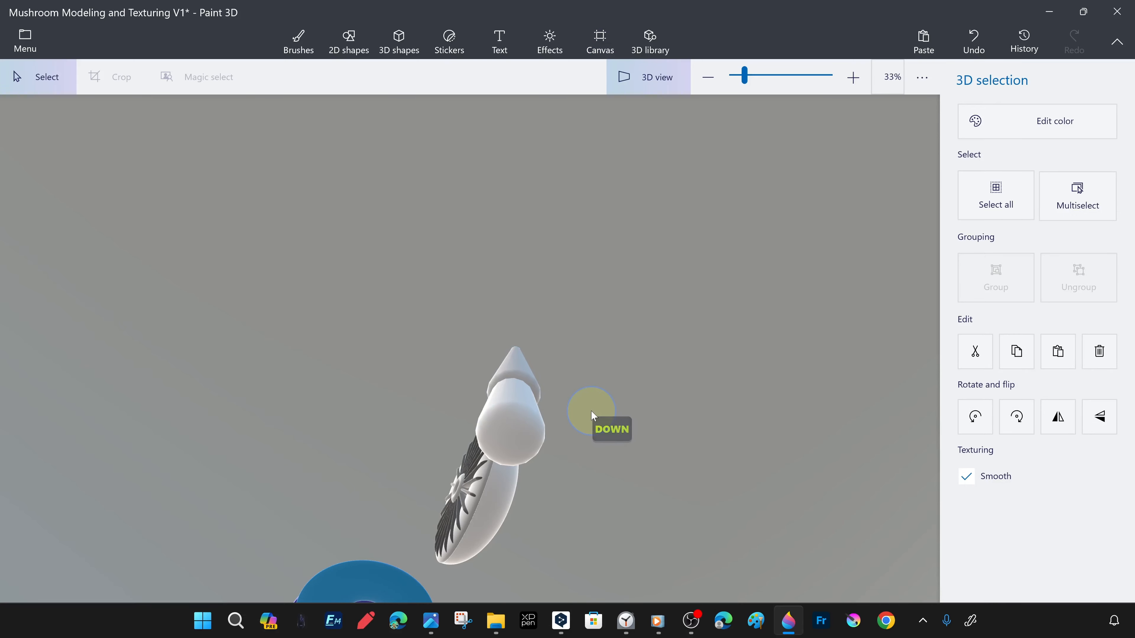
pyautogui.moveTo(590, 410); pyautogui.dragTo(650, 428, button='right')
pyautogui.press('Down')
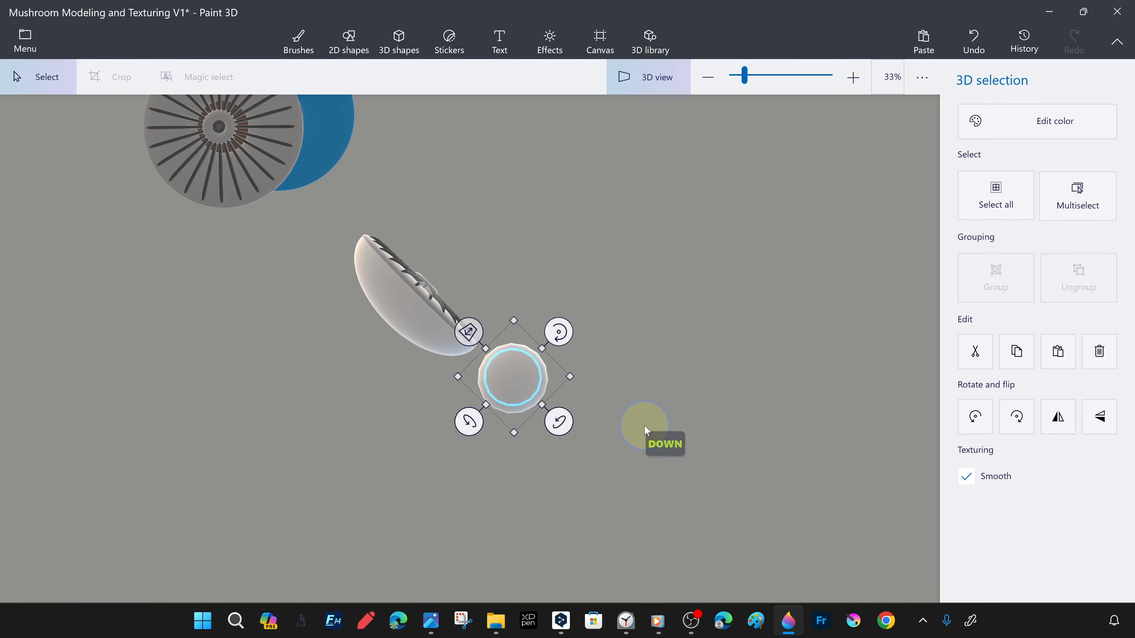
pyautogui.moveTo(645, 429); pyautogui.dragTo(363, 570, button='right')
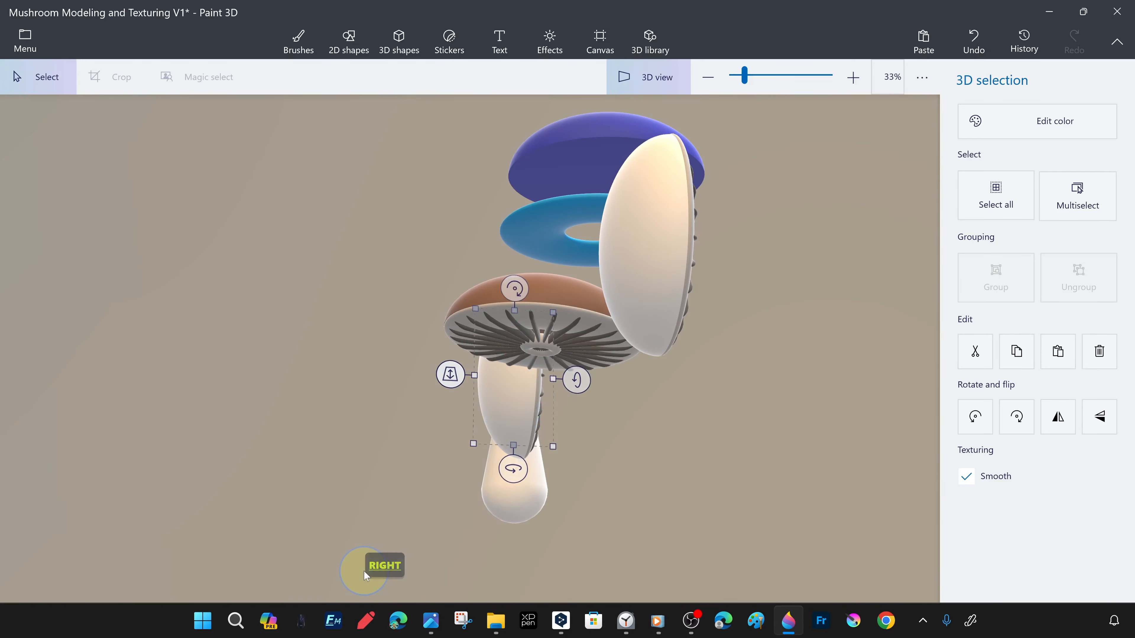
pyautogui.moveTo(707, 467); pyautogui.dragTo(664, 486, button='right')
pyautogui.click(607, 560)
pyautogui.press('Left')
pyautogui.click(664, 486)
# - Group the two stem pieces and place a copy of the grouped stem beside the brown cap
pyautogui.scroll(-2, 661, 487)
pyautogui.moveTo(600, 286); pyautogui.dragTo(500, 473)
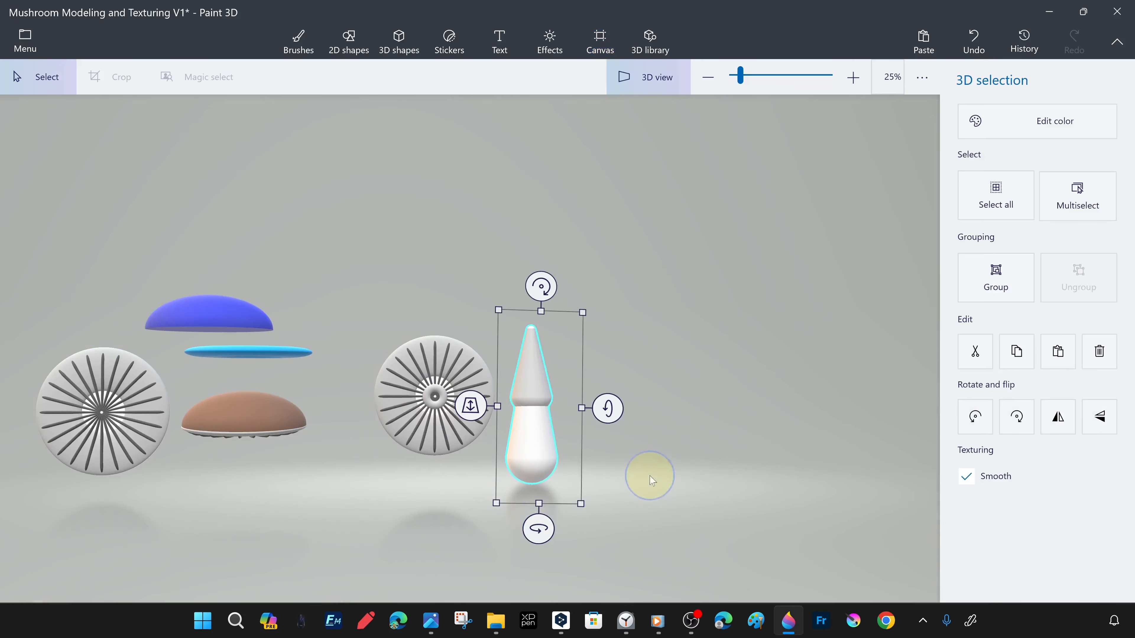
pyautogui.click(1000, 286)
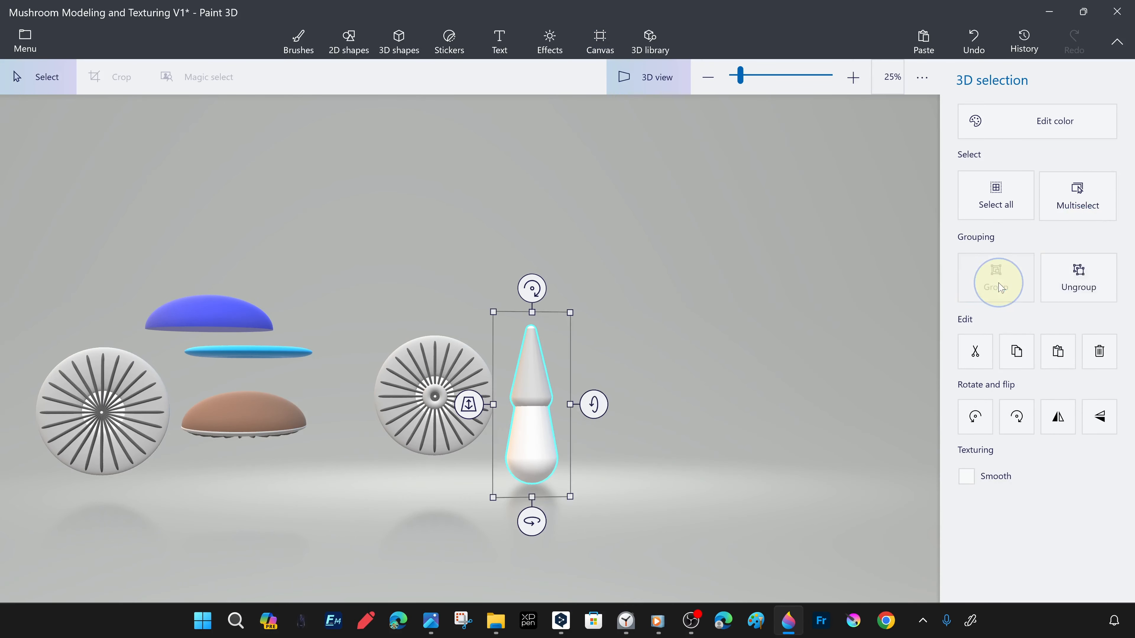
pyautogui.hotkey('ctrl', 'v')
pyautogui.moveTo(532, 441); pyautogui.dragTo(330, 481)
# - Move the gill disc away from the other loose parts and shift the tilted light blue ring towards it
pyautogui.moveTo(64, 199); pyautogui.dragTo(239, 535)
pyautogui.moveTo(104, 412); pyautogui.dragTo(30, 402)
pyautogui.moveTo(124, 226); pyautogui.dragTo(304, 528)
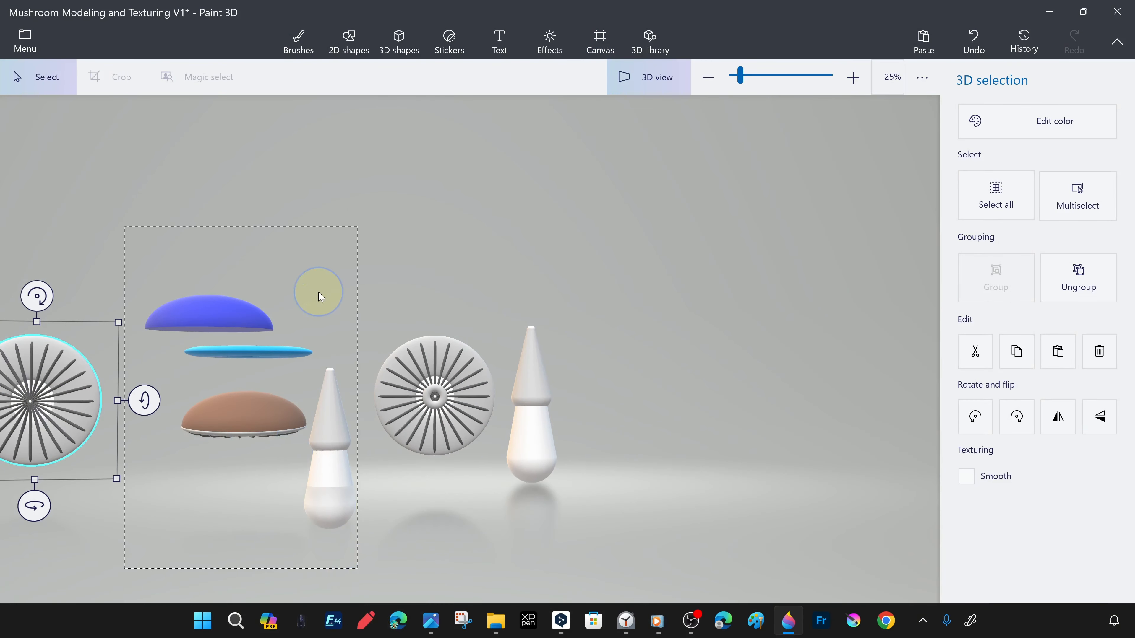
pyautogui.click(611, 416)
pyautogui.click(242, 352)
pyautogui.moveTo(241, 352); pyautogui.dragTo(157, 361)
# - Tilt the blue dome and the brown cap to show their undersides, placing them above and below the light blue ring
pyautogui.click(266, 308)
pyautogui.moveTo(295, 304); pyautogui.dragTo(300, 246)
pyautogui.moveTo(236, 326); pyautogui.dragTo(131, 302)
pyautogui.click(252, 413)
pyautogui.moveTo(344, 412); pyautogui.dragTo(330, 339)
pyautogui.moveTo(281, 425); pyautogui.dragTo(211, 432)
# - Move the stem copy up beside the ring and brown cap, and shift the gill disc further outward
pyautogui.click(337, 494)
pyautogui.moveTo(337, 494); pyautogui.dragTo(277, 389)
pyautogui.click(455, 390)
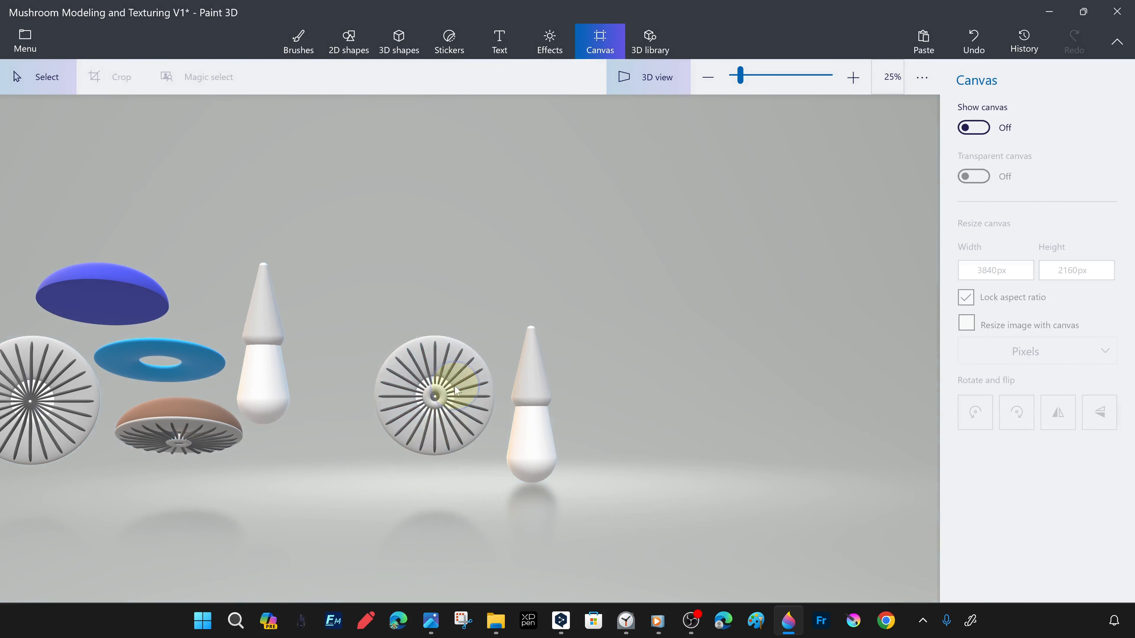
pyautogui.moveTo(293, 517); pyautogui.dragTo(385, 506, button='middle')
pyautogui.click(134, 388)
pyautogui.moveTo(134, 387); pyautogui.dragTo(94, 388)
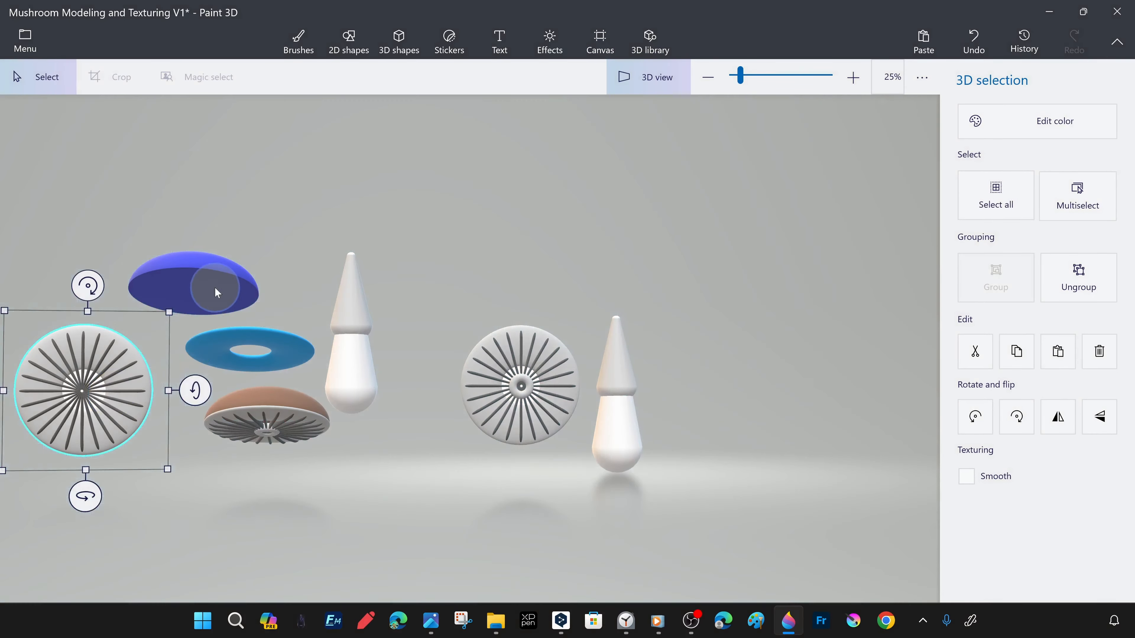
# - Shift the blue dome, light blue ring and stem copy closer to the gill disc to tidy the row of parts
pyautogui.moveTo(215, 291); pyautogui.dragTo(148, 282)
pyautogui.click(247, 348)
pyautogui.moveTo(249, 352); pyautogui.dragTo(215, 348)
pyautogui.click(363, 355)
pyautogui.moveTo(362, 355); pyautogui.dragTo(325, 353)
pyautogui.moveTo(152, 266)
pyautogui.mouseDown()
pyautogui.moveTo(221, 257)
pyautogui.moveTo(147, 255)
pyautogui.mouseUp()
pyautogui.click(365, 394)
# - Turn the white cap until its dome faces up and place it on top of the main stem
pyautogui.moveTo(584, 519); pyautogui.dragTo(515, 496, button='middle')
pyautogui.scroll(2, 651, 338)
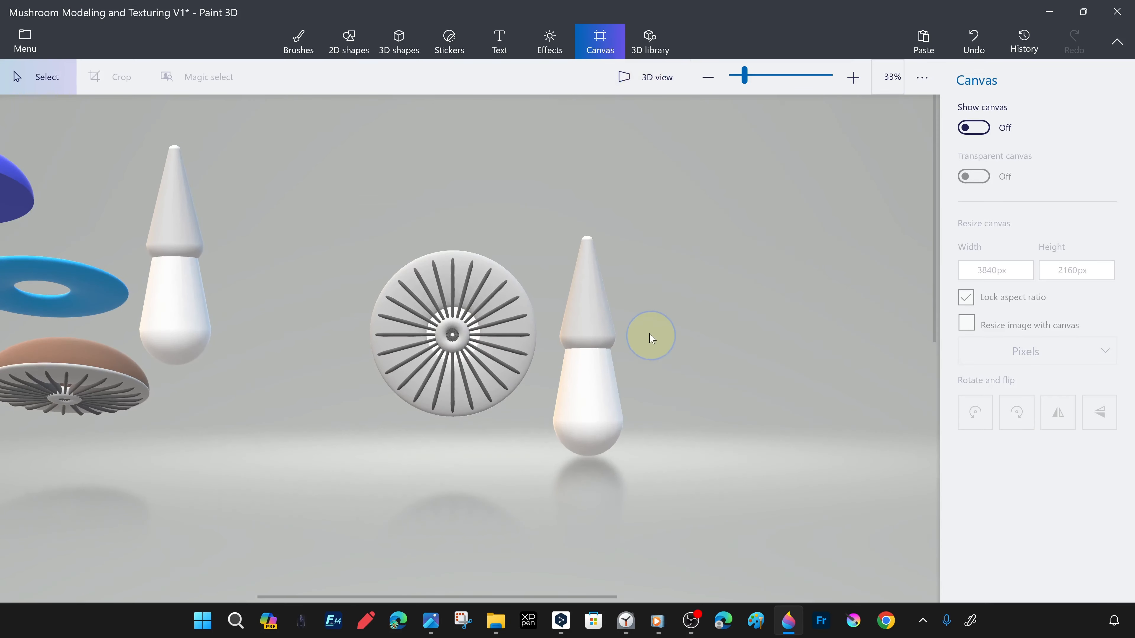
pyautogui.click(509, 350)
pyautogui.moveTo(576, 333); pyautogui.dragTo(566, 430)
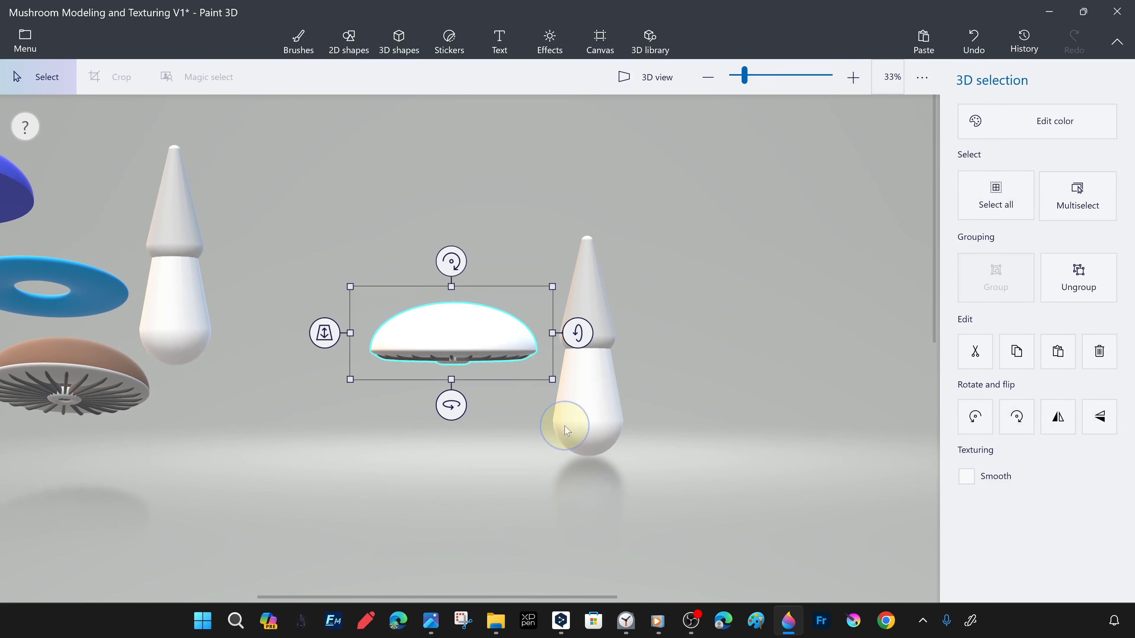
pyautogui.moveTo(431, 320); pyautogui.dragTo(587, 227)
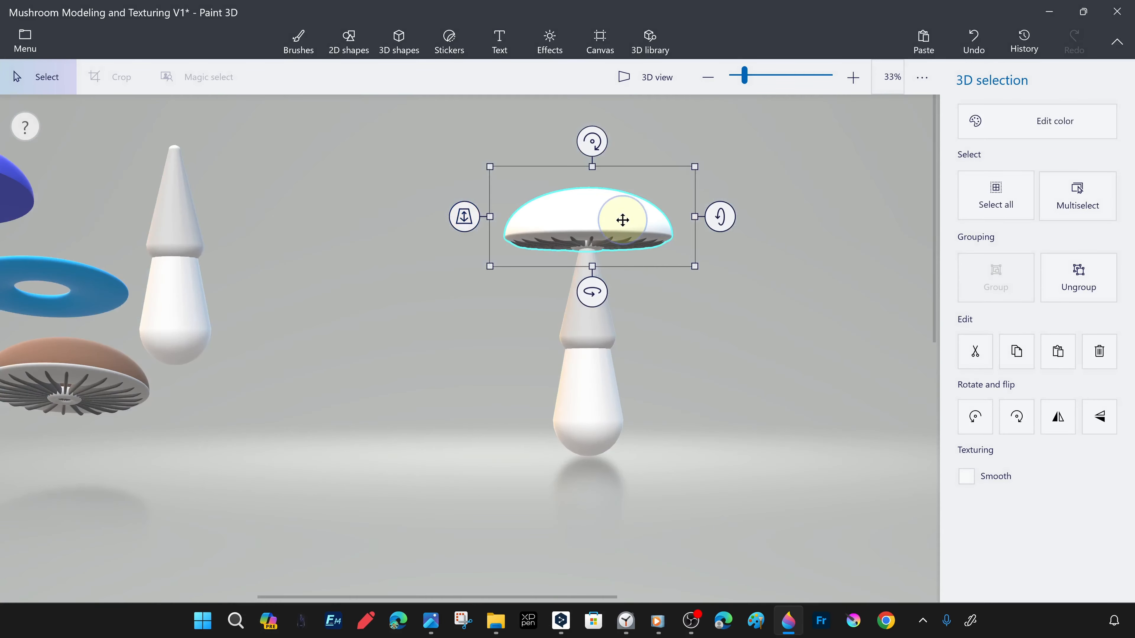
pyautogui.moveTo(620, 218); pyautogui.dragTo(622, 233)
pyautogui.scroll(-3, 653, 197)
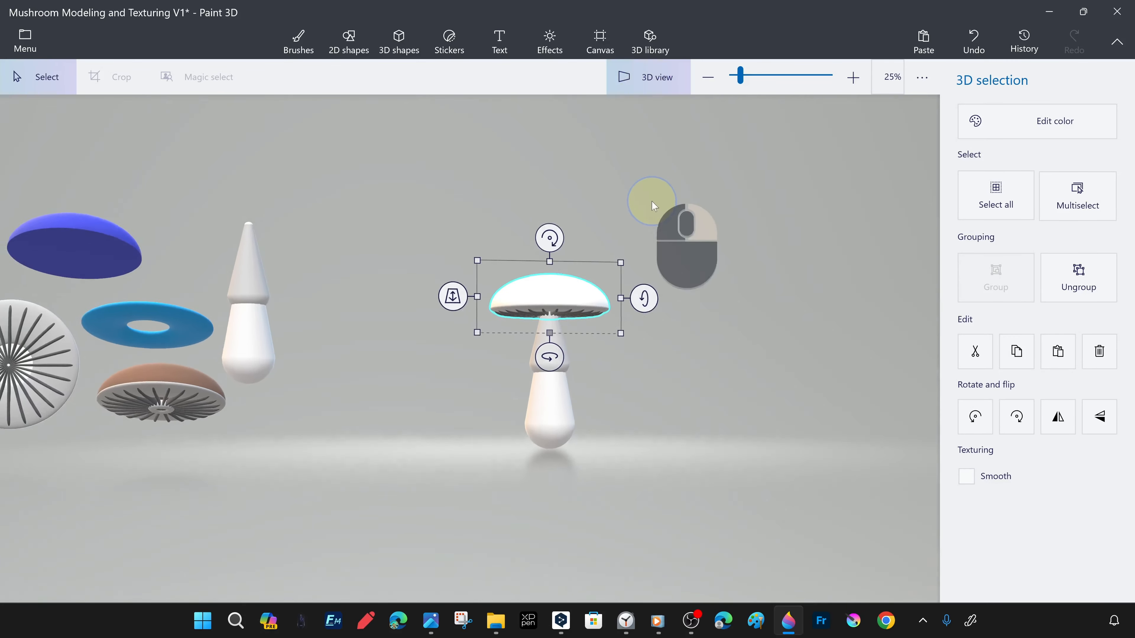
# - Shorten the main stem under the white cap and align the cap and stem while viewing them from below
pyautogui.moveTo(541, 294); pyautogui.dragTo(581, 322)
pyautogui.click(552, 411)
pyautogui.click(562, 299)
pyautogui.moveTo(547, 393); pyautogui.dragTo(548, 378)
pyautogui.moveTo(671, 350); pyautogui.dragTo(613, 340)
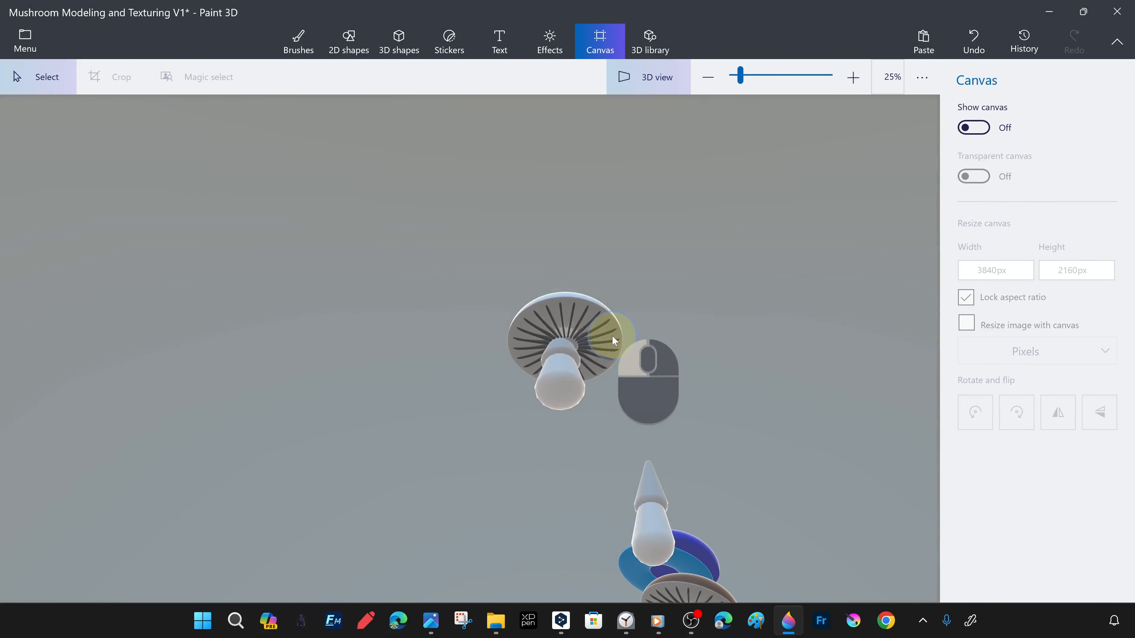
pyautogui.click(613, 340)
# - Examine from below and from the side how the white cap sits on the shortened stem
pyautogui.scroll(5, 616, 363)
pyautogui.moveTo(616, 363); pyautogui.dragTo(502, 203, button='right')
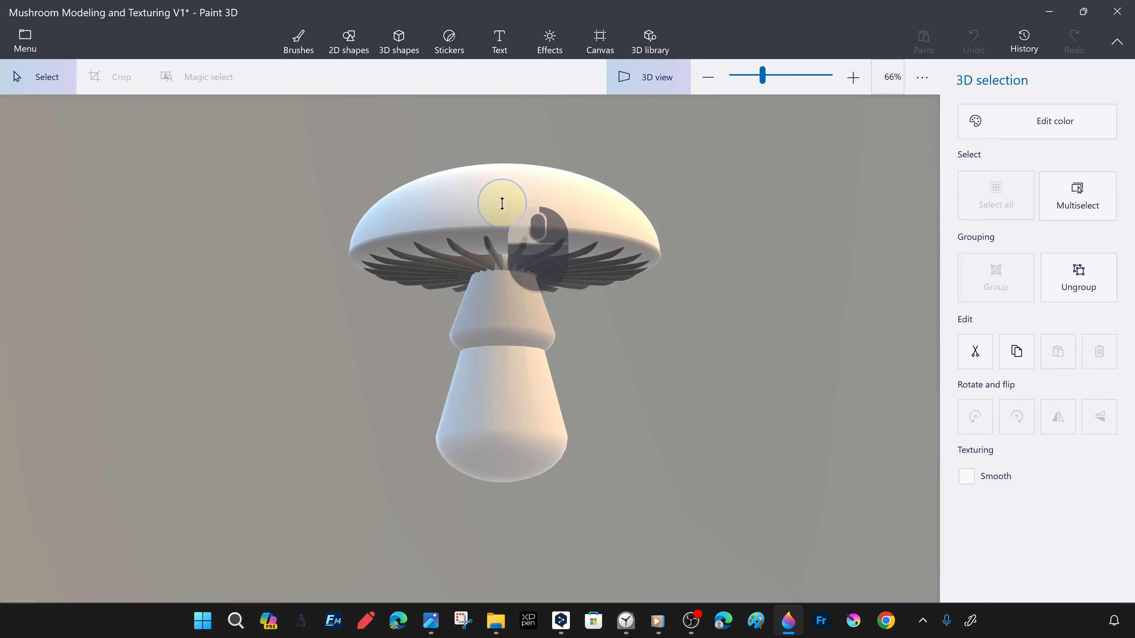
pyautogui.click(543, 340)
pyautogui.moveTo(613, 414); pyautogui.dragTo(334, 461, button='right')
pyautogui.click(680, 381)
pyautogui.scroll(-10, 500, 354)
pyautogui.scroll(5, 499, 355)
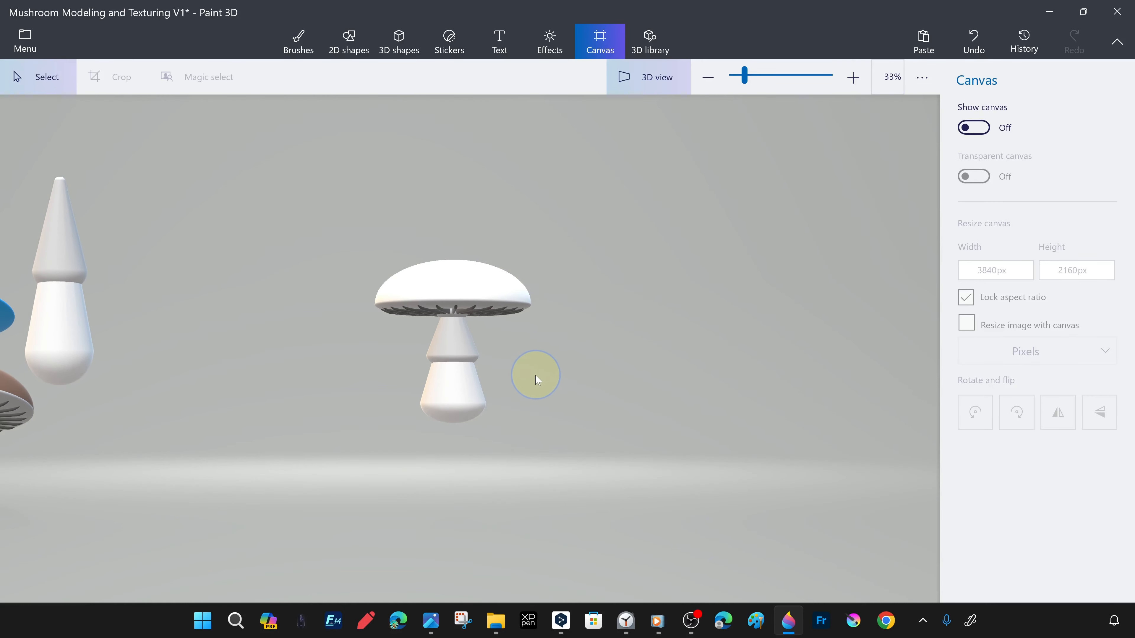
pyautogui.click(501, 369)
pyautogui.click(588, 342)
pyautogui.moveTo(587, 342); pyautogui.dragTo(514, 393, button='right')
pyautogui.scroll(-2, 364, 397)
# - Copy the shortened stem and place the copy next to the tall stem among the loose parts
pyautogui.click(485, 382)
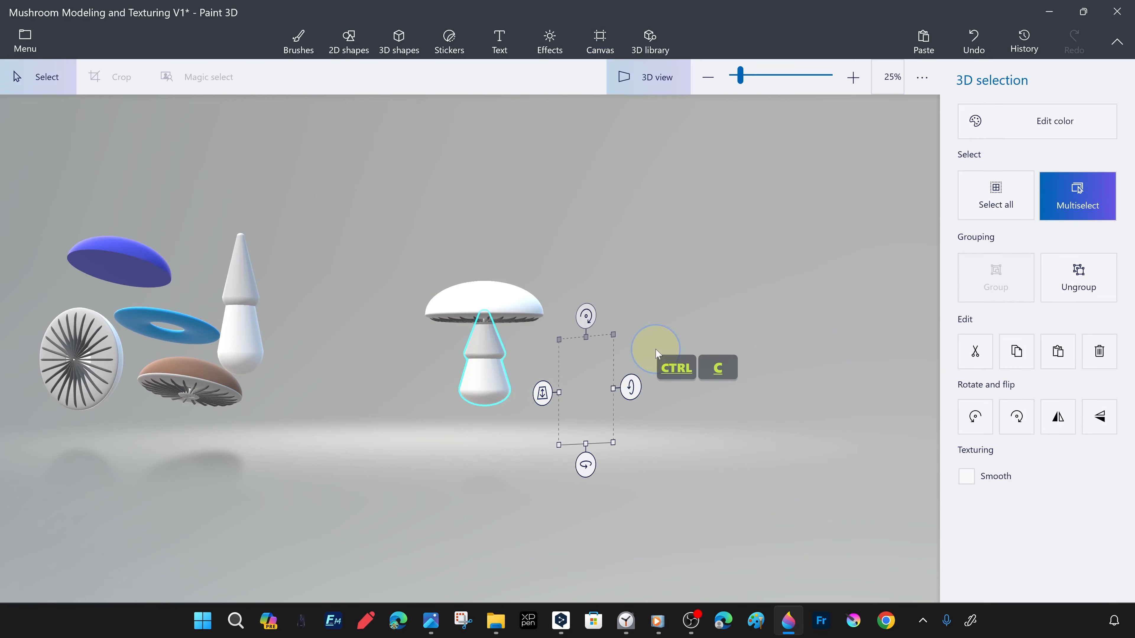
pyautogui.hotkey('ctrl', 'v')
pyautogui.moveTo(481, 378); pyautogui.dragTo(196, 277)
pyautogui.click(379, 314)
# - Fill the white dome of the main mushroom's cap with a custom brown
pyautogui.moveTo(550, 396)
pyautogui.mouseDown(button='right')
pyautogui.moveTo(572, 333)
pyautogui.moveTo(571, 362)
pyautogui.moveTo(562, 237)
pyautogui.moveTo(553, 391)
pyautogui.mouseUp(button='right')
pyautogui.scroll(3, 571, 349)
pyautogui.click(299, 42)
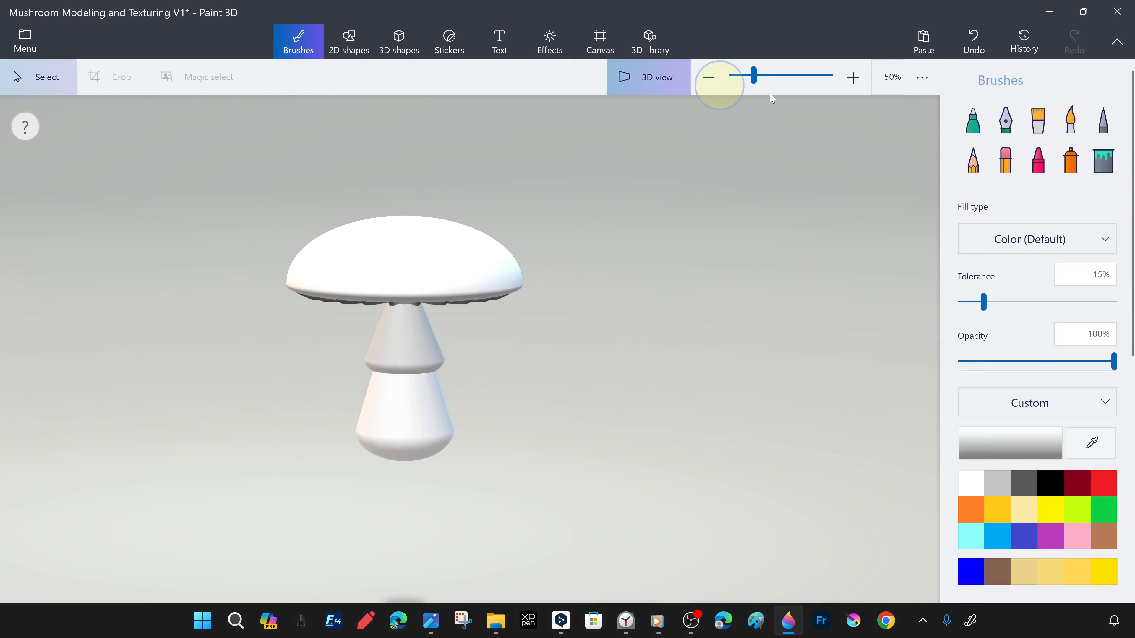
pyautogui.click(422, 251)
pyautogui.moveTo(423, 251); pyautogui.dragTo(549, 386, button='right')
pyautogui.scroll(-3, 549, 386)
pyautogui.scroll(-1, 549, 386)
pyautogui.scroll(1, 550, 368)
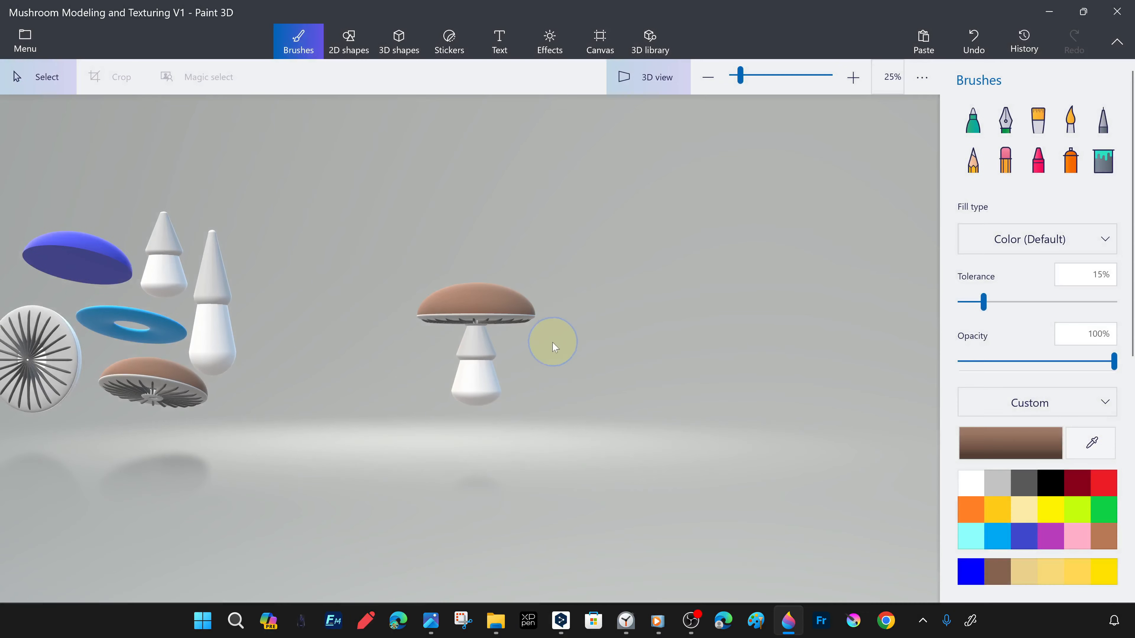
# - Group the brown cap with its stem and place a copy of the whole mushroom above the loose parts
pyautogui.click(524, 368)
pyautogui.moveTo(633, 223); pyautogui.dragTo(379, 456)
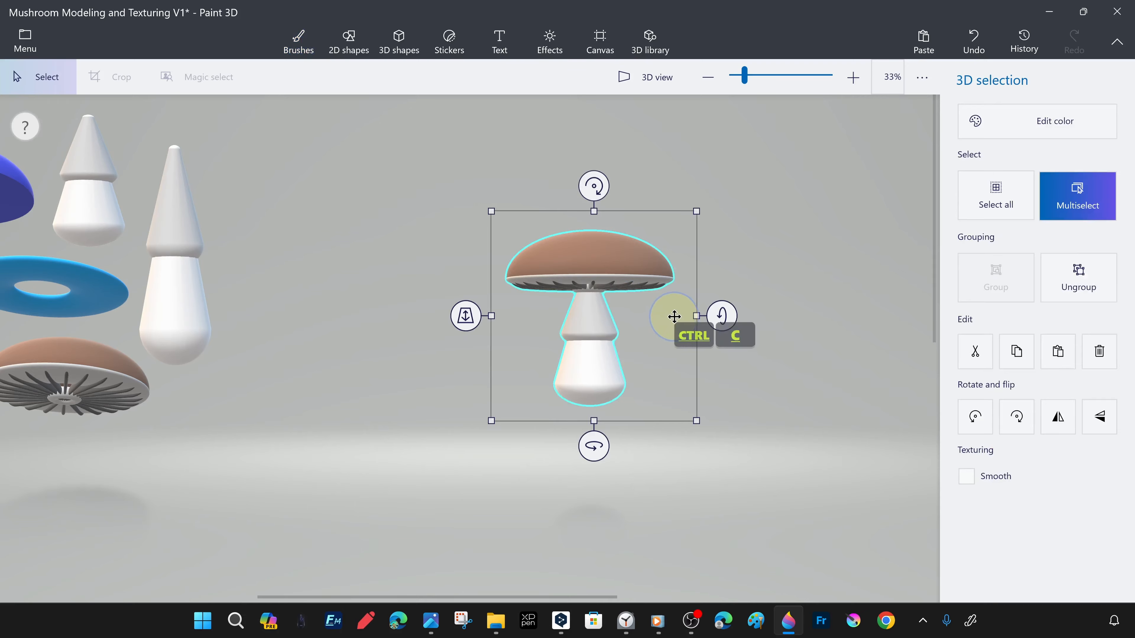
pyautogui.hotkey('ctrl', 'v')
pyautogui.click(301, 241)
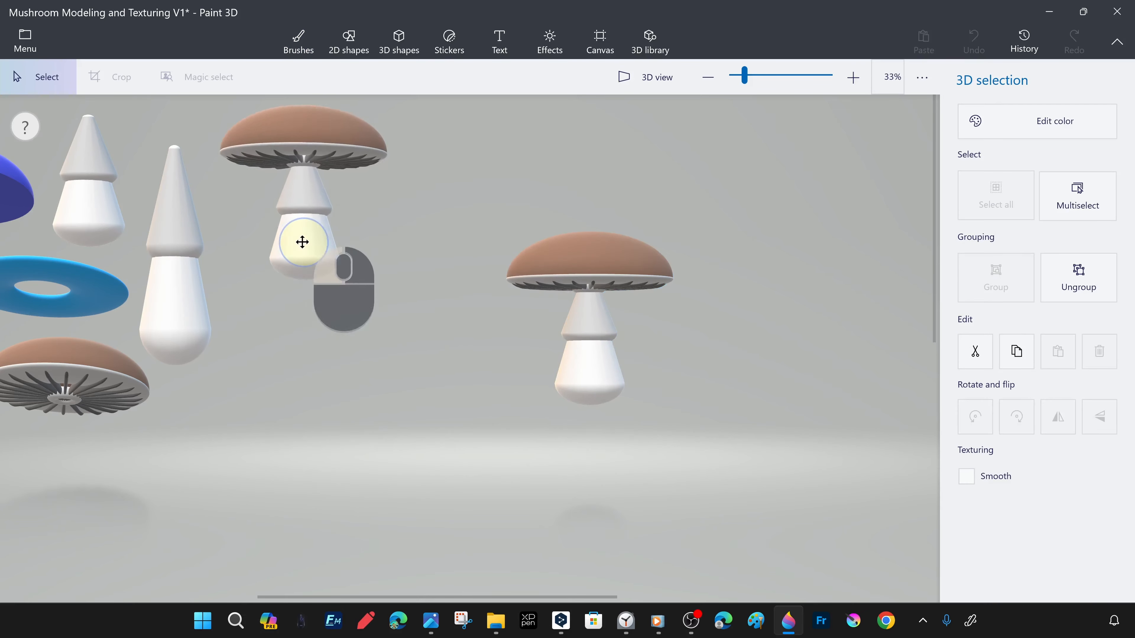
pyautogui.scroll(-5, 398, 290)
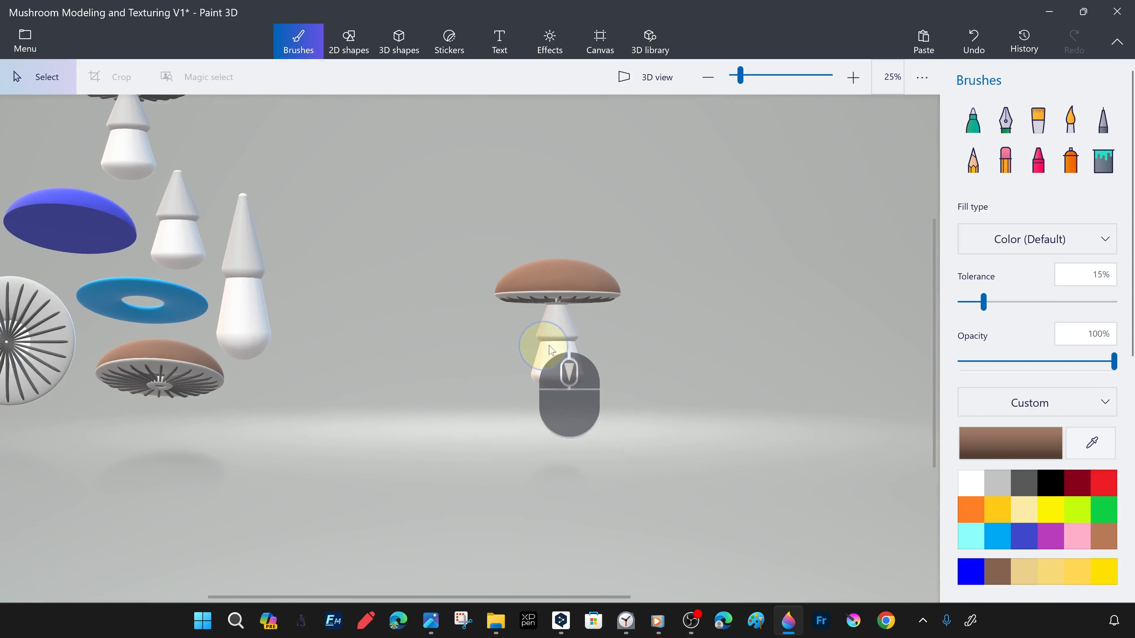
# - Apply the smiling Star sticker to the front of the main mushroom's lower stem, with its face centred just below the upper stem piece
pyautogui.scroll(3, 595, 364)
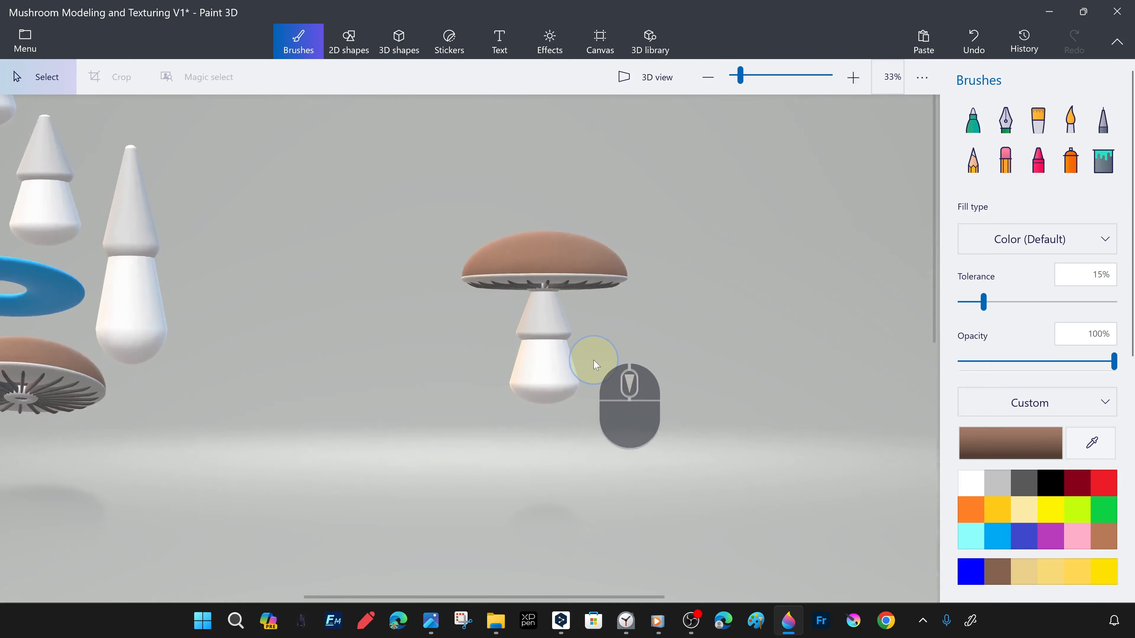
pyautogui.scroll(-5, 662, 371)
pyautogui.moveTo(542, 284); pyautogui.dragTo(720, 112)
pyautogui.click(646, 77)
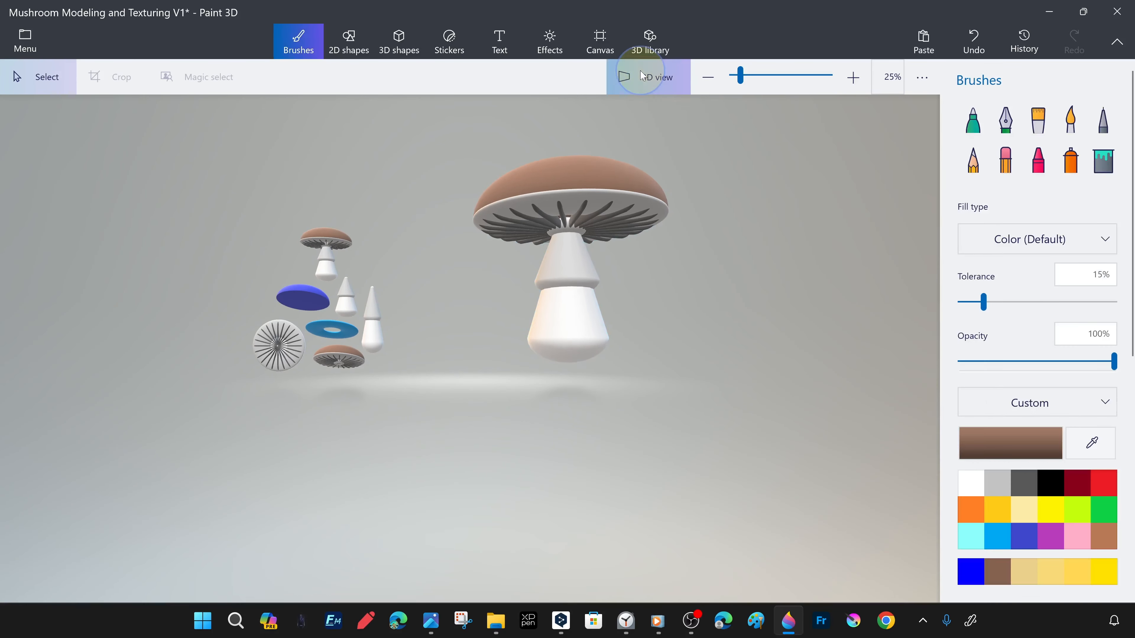
pyautogui.scroll(5, 553, 496)
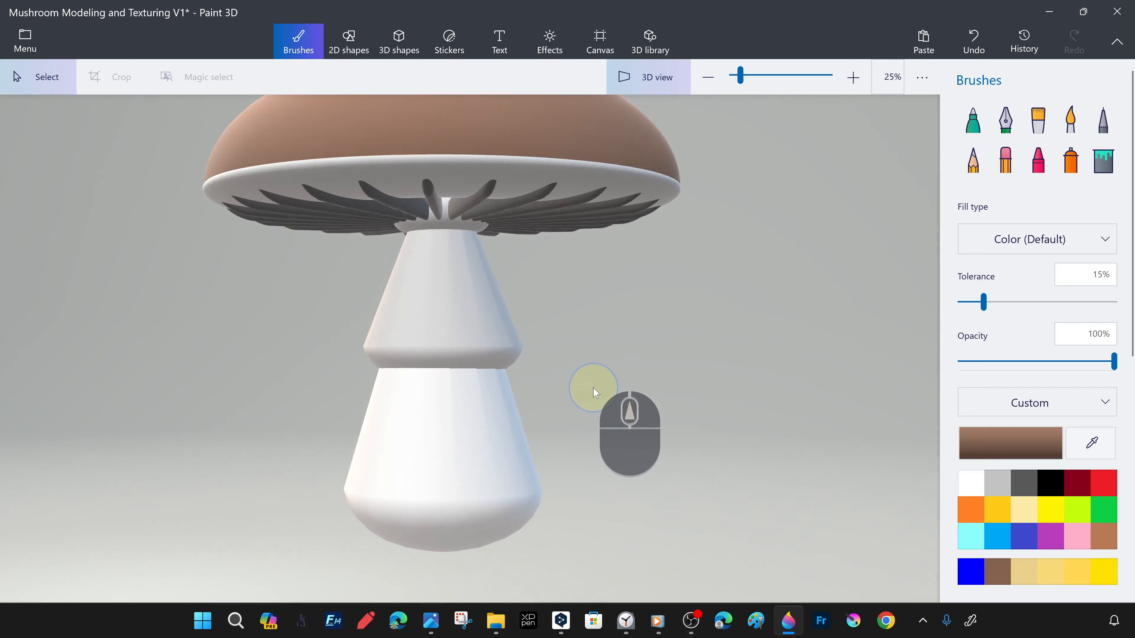
pyautogui.scroll(-5, 595, 393)
pyautogui.scroll(5, 601, 398)
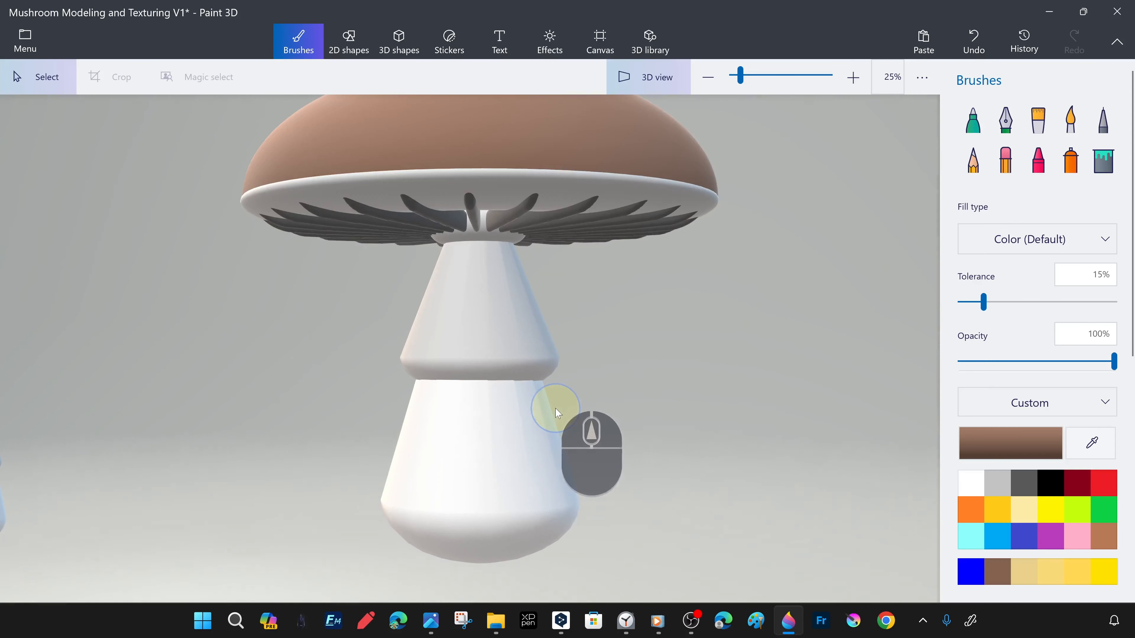
pyautogui.click(406, 48)
pyautogui.click(449, 40)
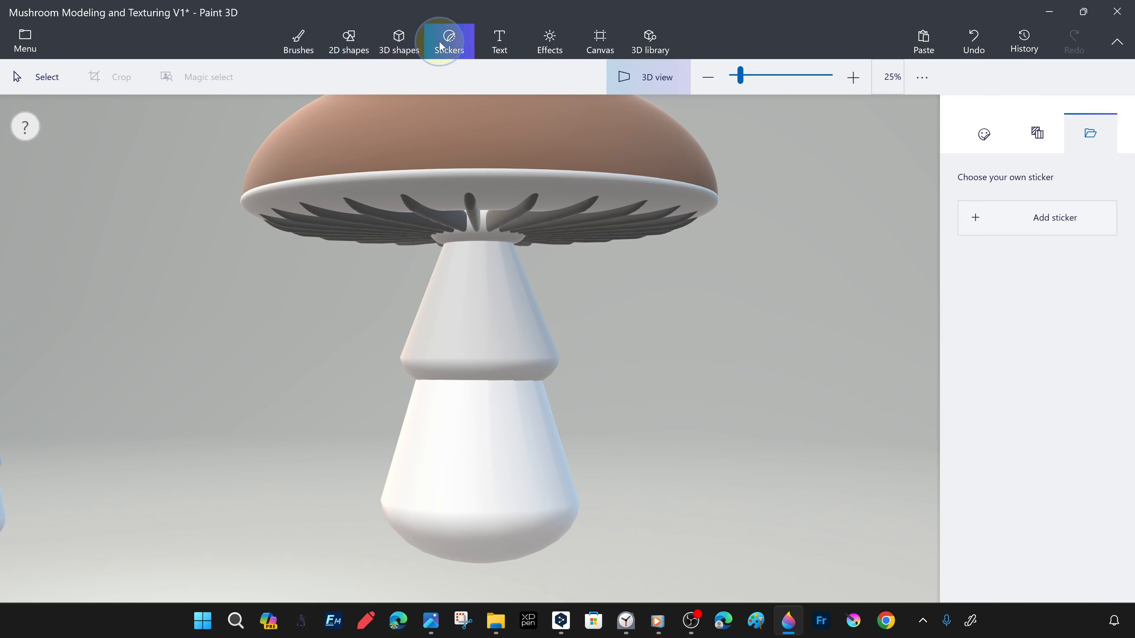
pyautogui.click(985, 138)
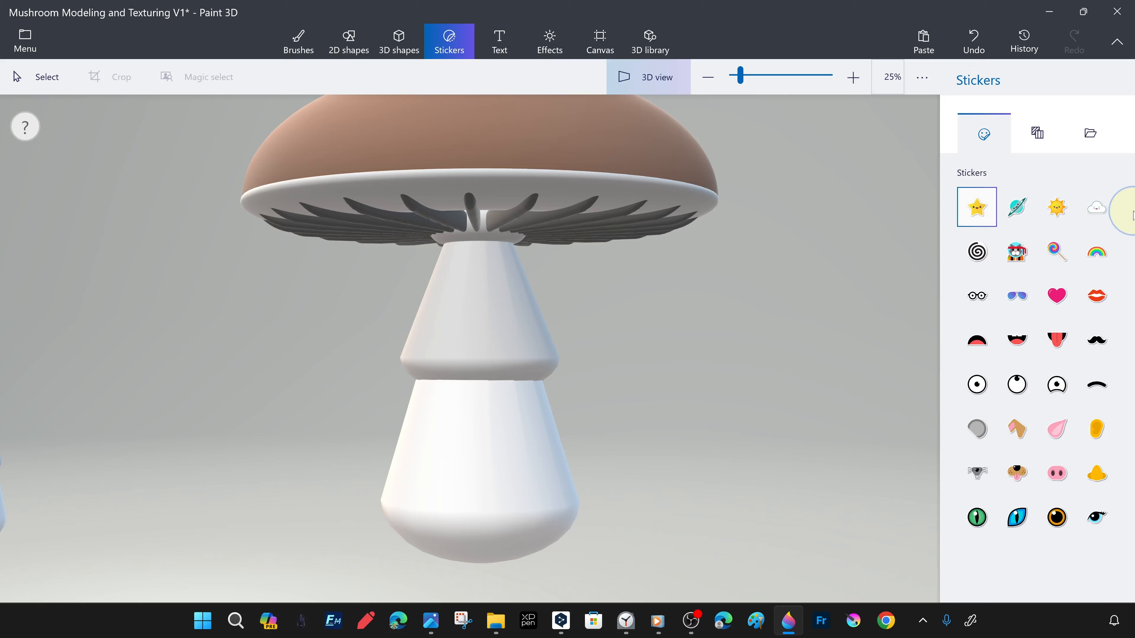
pyautogui.moveTo(405, 375); pyautogui.dragTo(671, 588)
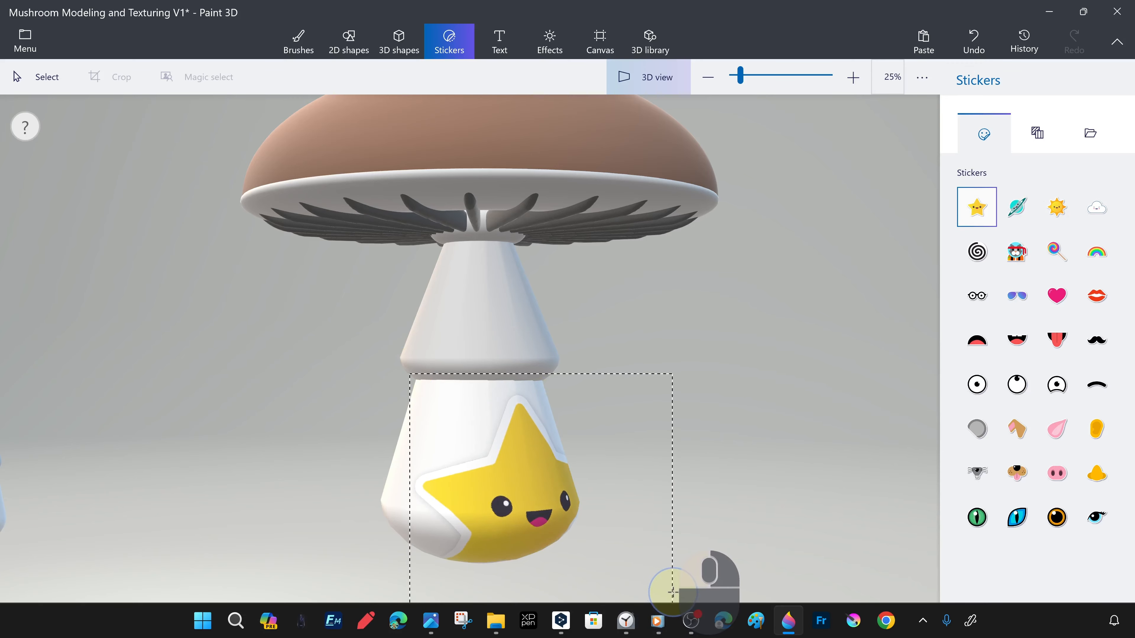
pyautogui.moveTo(492, 438); pyautogui.dragTo(487, 395)
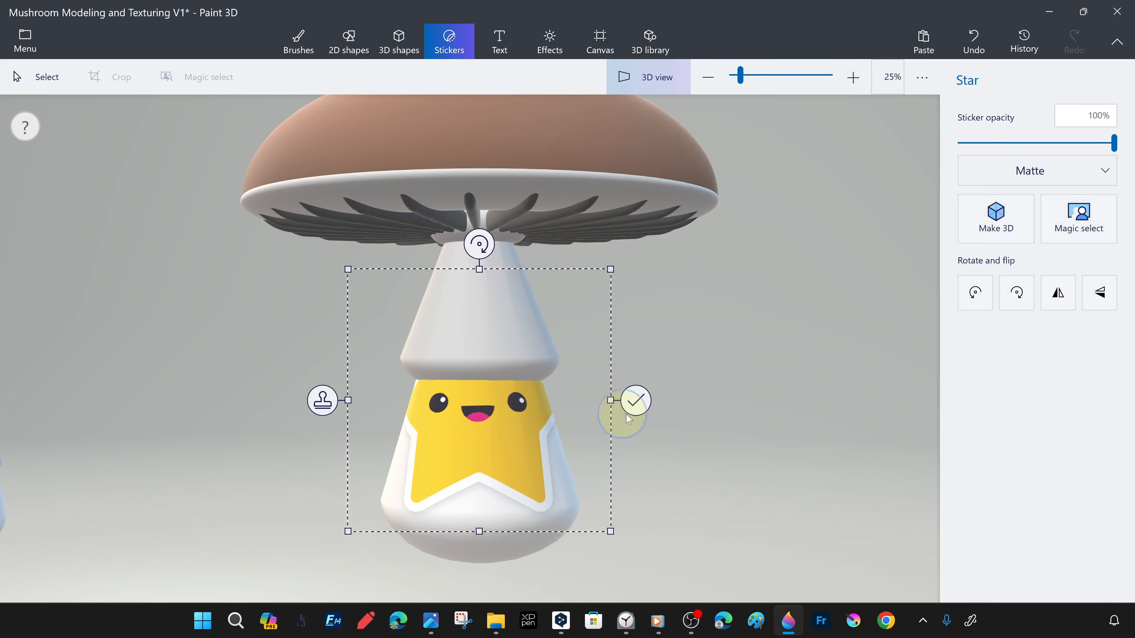
pyautogui.click(636, 402)
# - Fill the yellow of the star sticker with white at 15% tolerance, keeping only the smiling face
pyautogui.click(302, 41)
pyautogui.click(1101, 164)
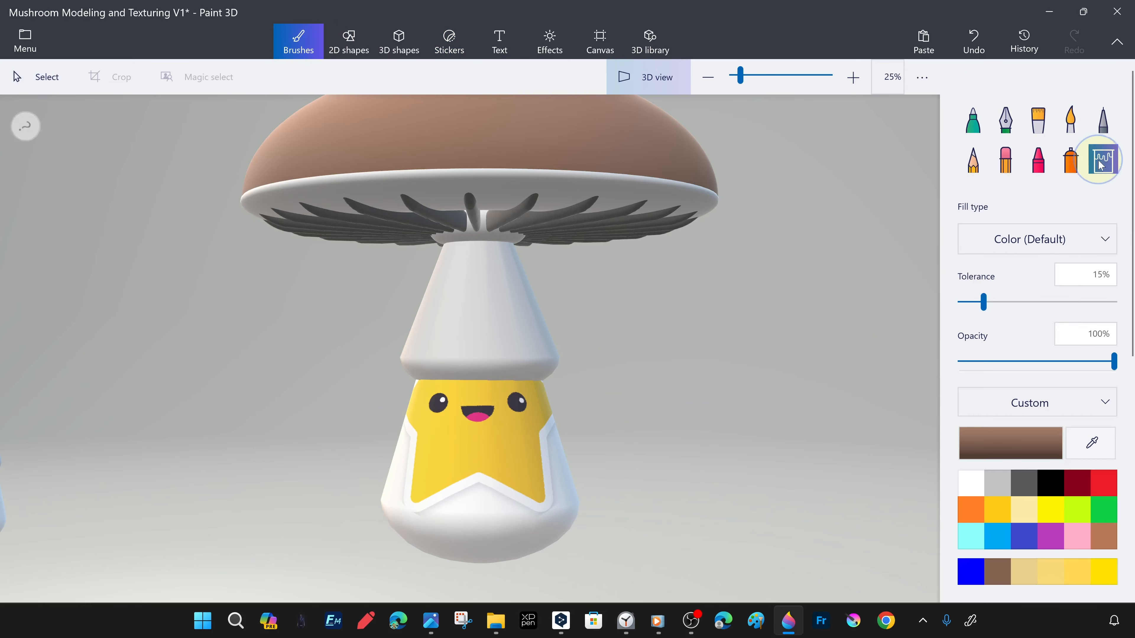
pyautogui.click(537, 486)
pyautogui.scroll(-3, 557, 446)
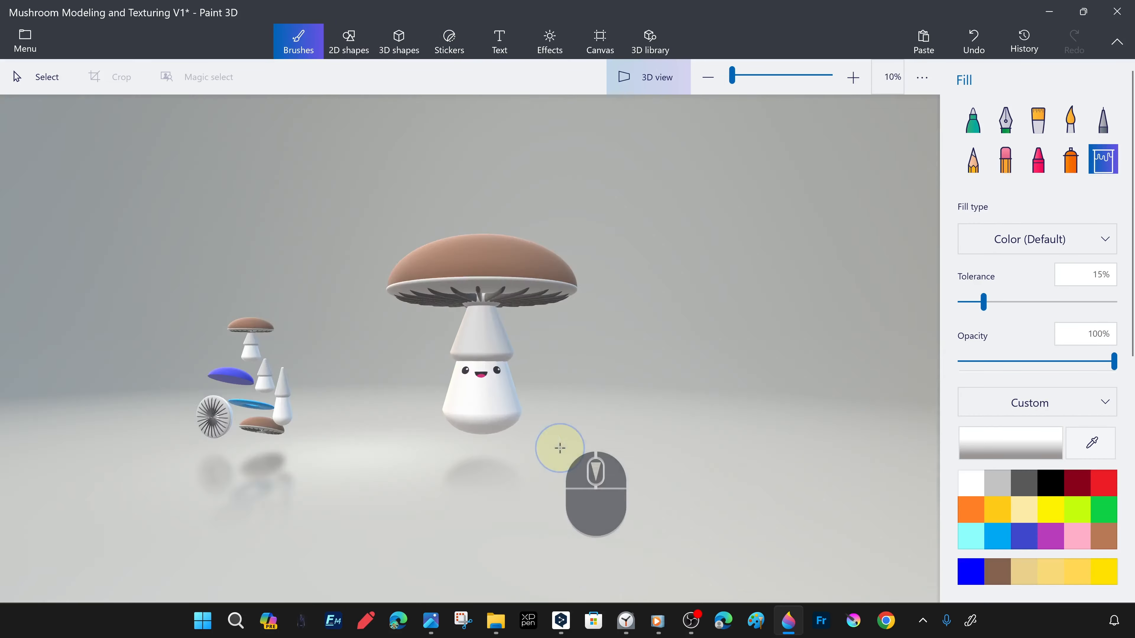
# - Examine the smiling face on the main mushroom's stem up close and from different angles
pyautogui.scroll(3, 539, 439)
pyautogui.scroll(-3, 398, 446)
pyautogui.moveTo(494, 374); pyautogui.dragTo(466, 445, button='right')
pyautogui.scroll(3, 466, 445)
pyautogui.scroll(-3, 467, 445)
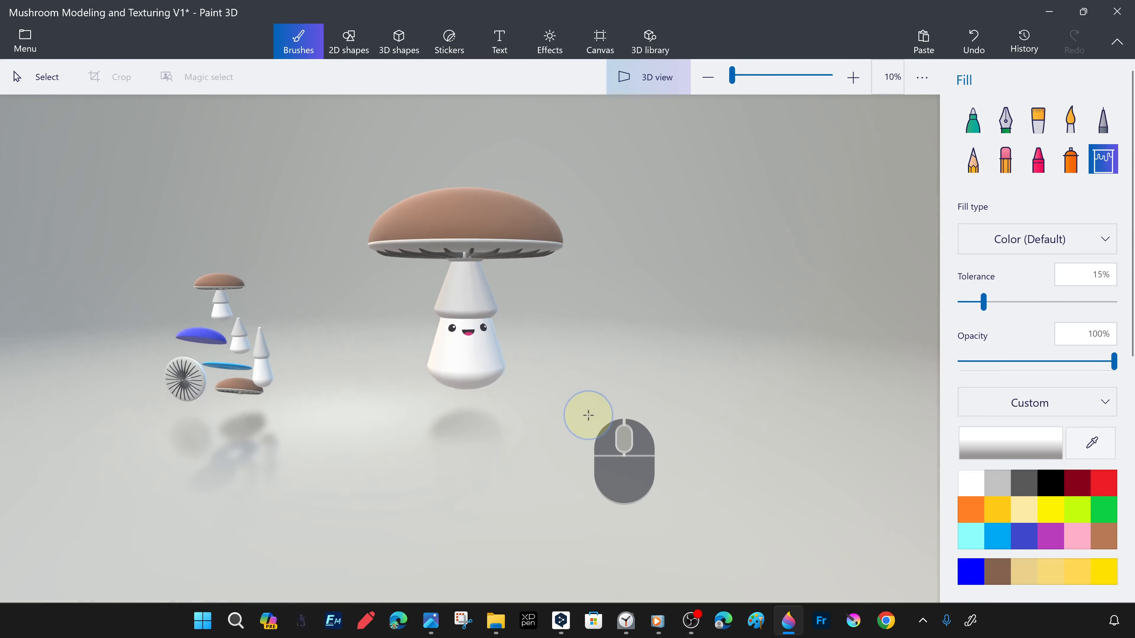
pyautogui.click(54, 80)
pyautogui.click(491, 356)
pyautogui.click(615, 368)
pyautogui.click(653, 87)
pyautogui.click(577, 310)
pyautogui.click(667, 83)
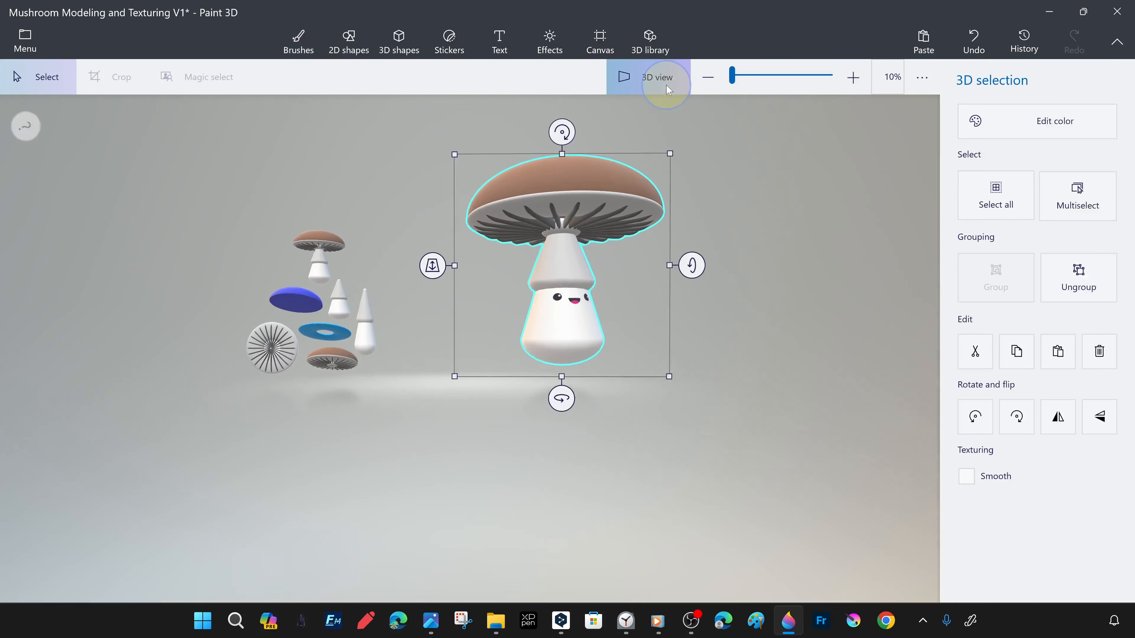
pyautogui.click(741, 389)
pyautogui.click(447, 373)
pyautogui.scroll(3, 688, 349)
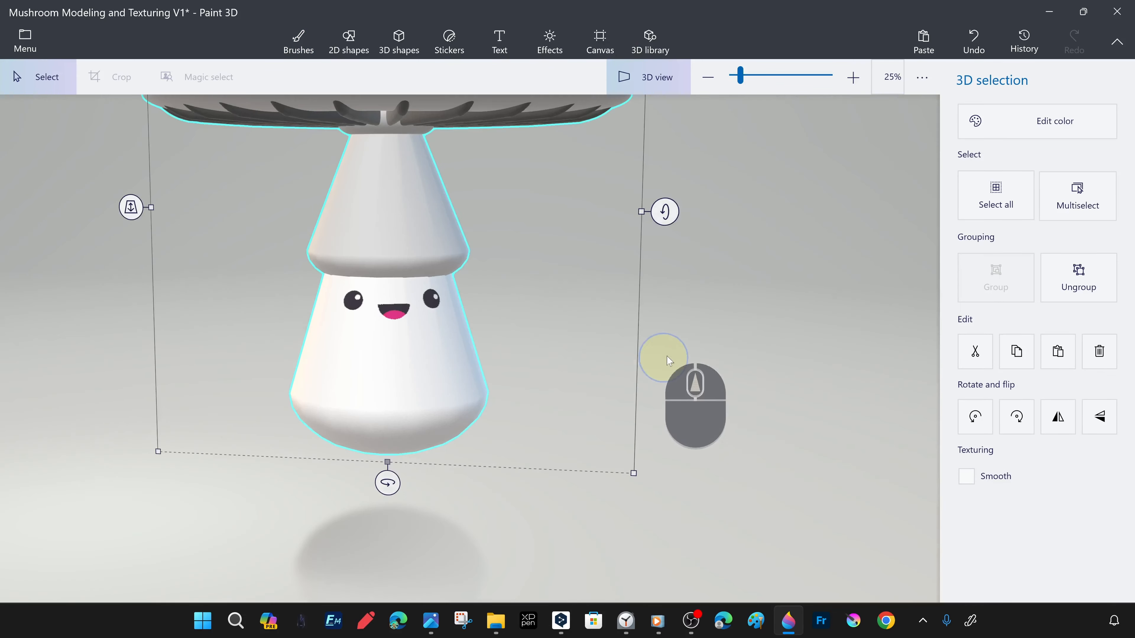
pyautogui.scroll(-3, 686, 355)
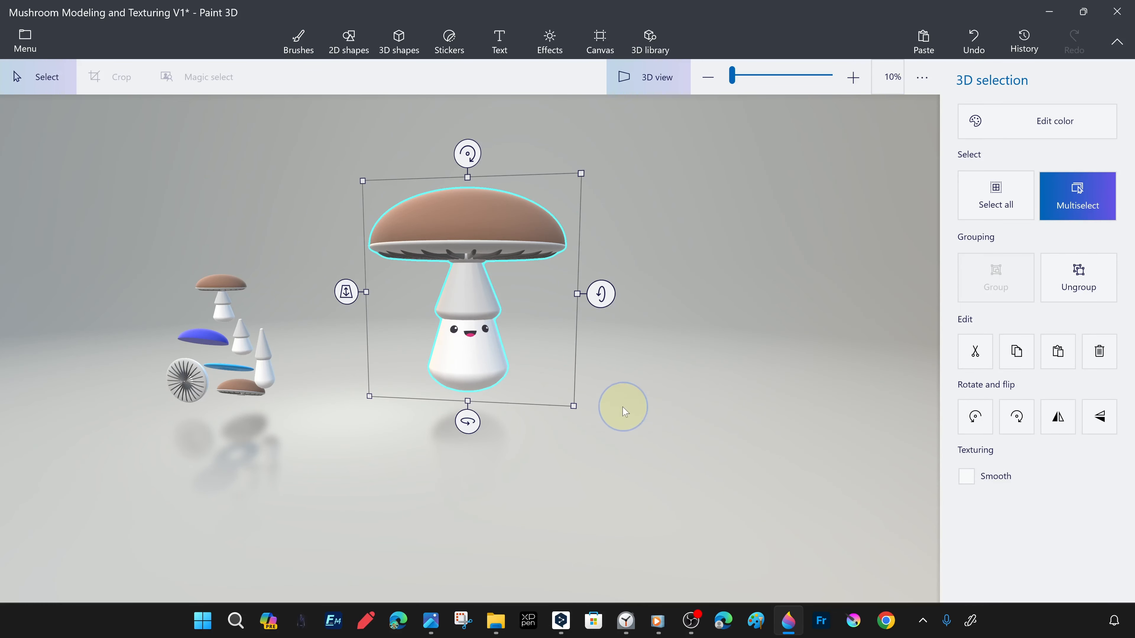
# - Copy the smiling mushroom, shrink and tilt the copy, and place it beside the loose parts
pyautogui.hotkey('ctrl', 'v')
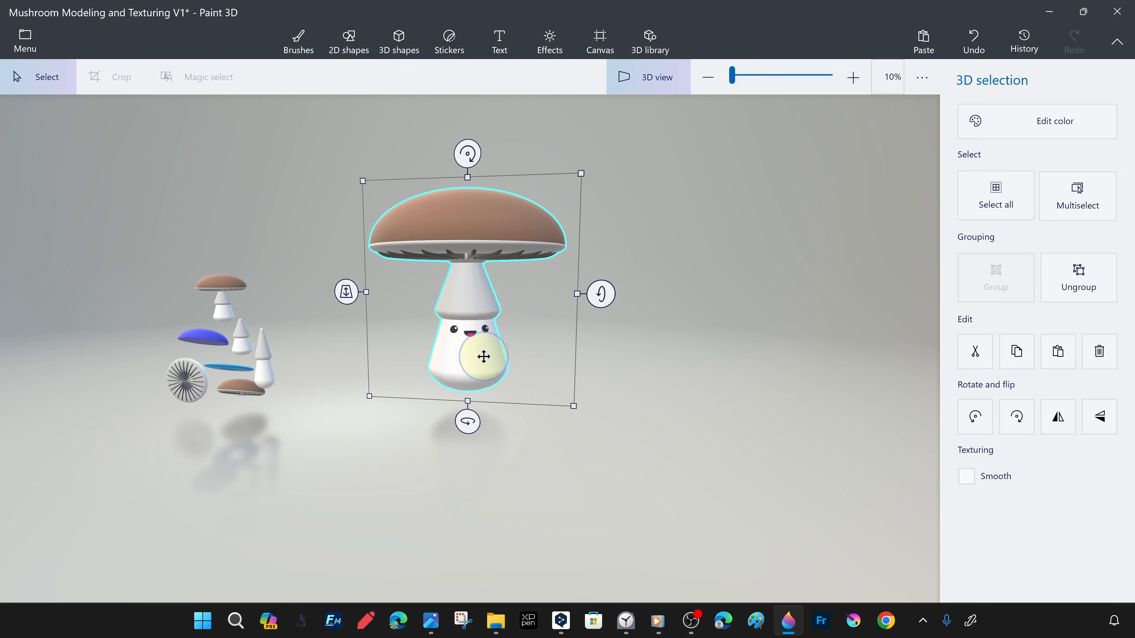
pyautogui.moveTo(481, 358); pyautogui.dragTo(352, 355)
pyautogui.moveTo(444, 401); pyautogui.dragTo(335, 300)
pyautogui.moveTo(273, 264); pyautogui.dragTo(312, 367)
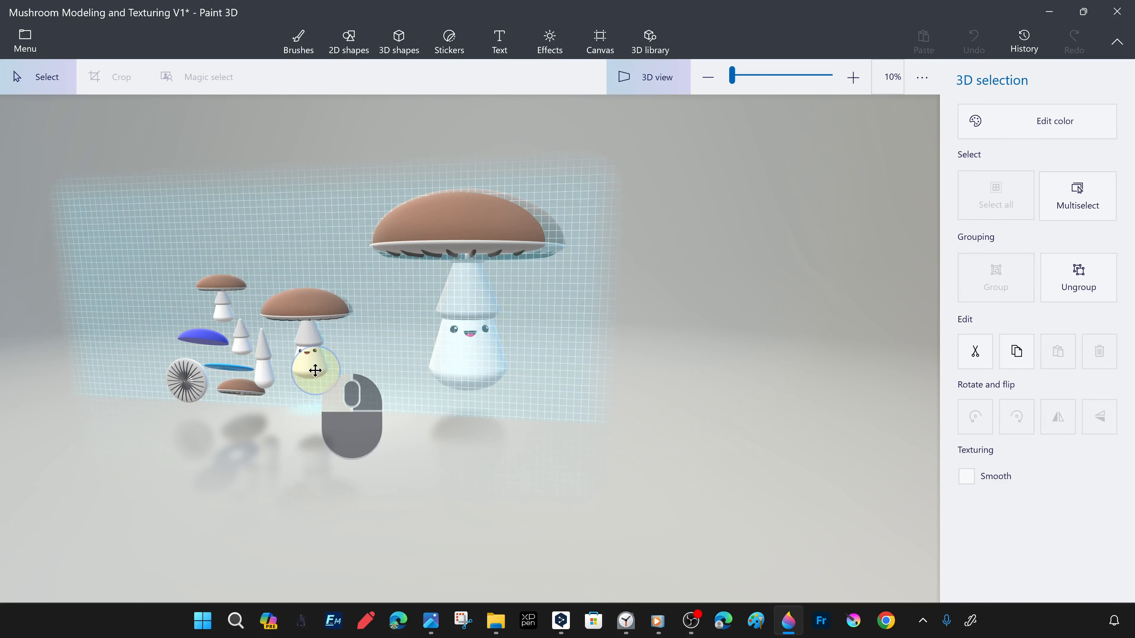
pyautogui.moveTo(371, 336); pyautogui.dragTo(291, 235)
pyautogui.moveTo(304, 430); pyautogui.dragTo(448, 499)
pyautogui.click(385, 459)
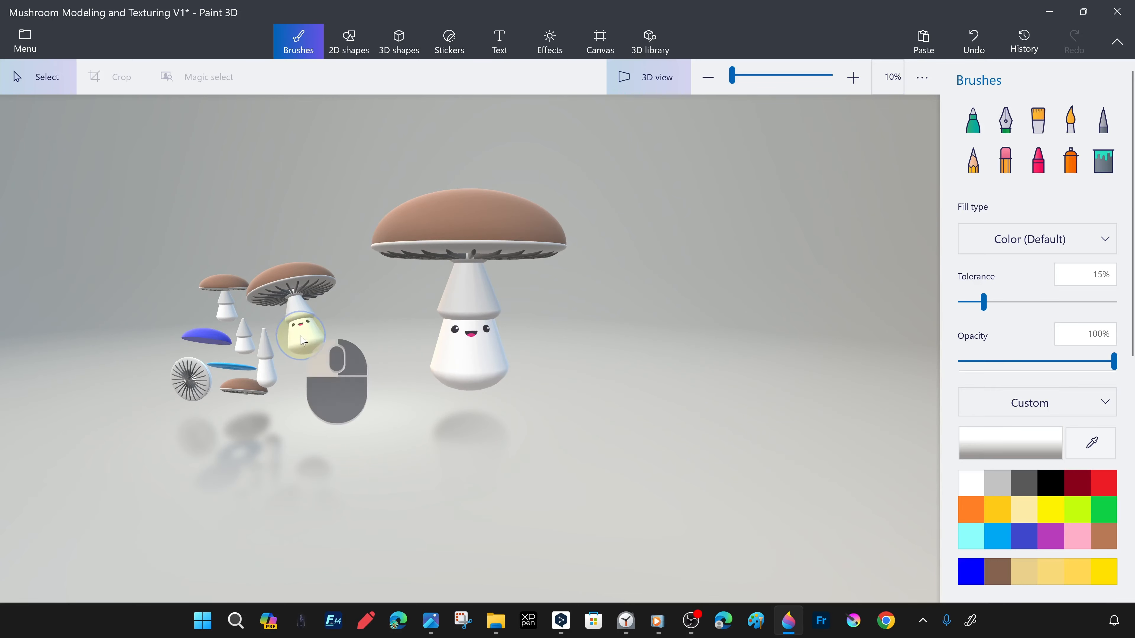
pyautogui.moveTo(301, 335); pyautogui.dragTo(313, 339)
pyautogui.click(424, 499)
# - Select the large smiling mushroom and switch off the 3D view
pyautogui.click(483, 368)
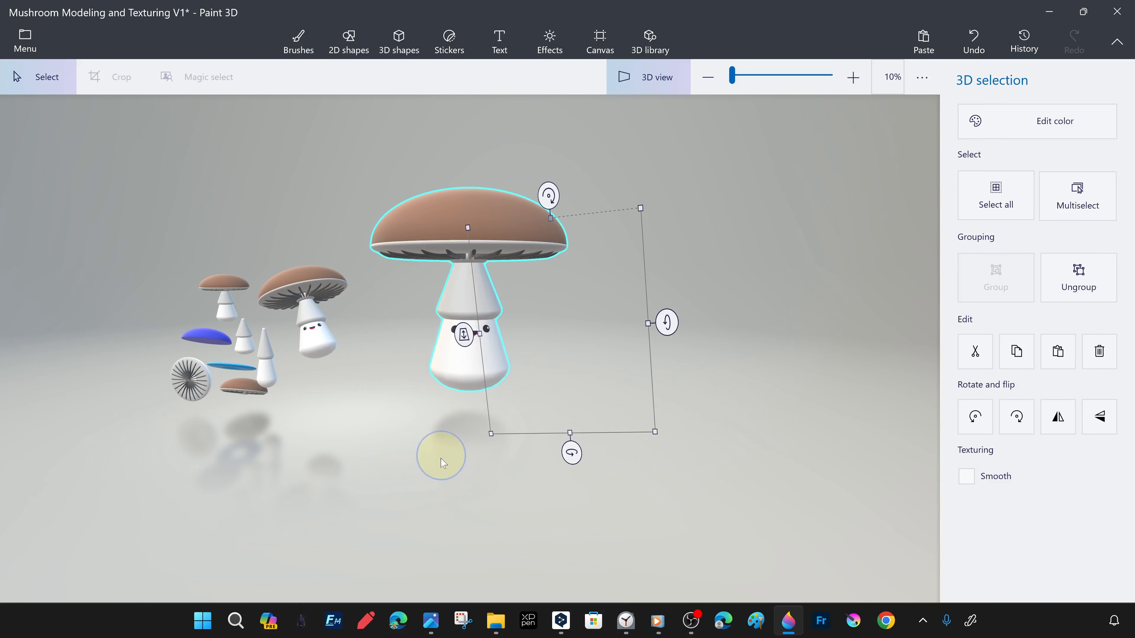
pyautogui.click(524, 296)
pyautogui.click(464, 287)
pyautogui.click(622, 85)
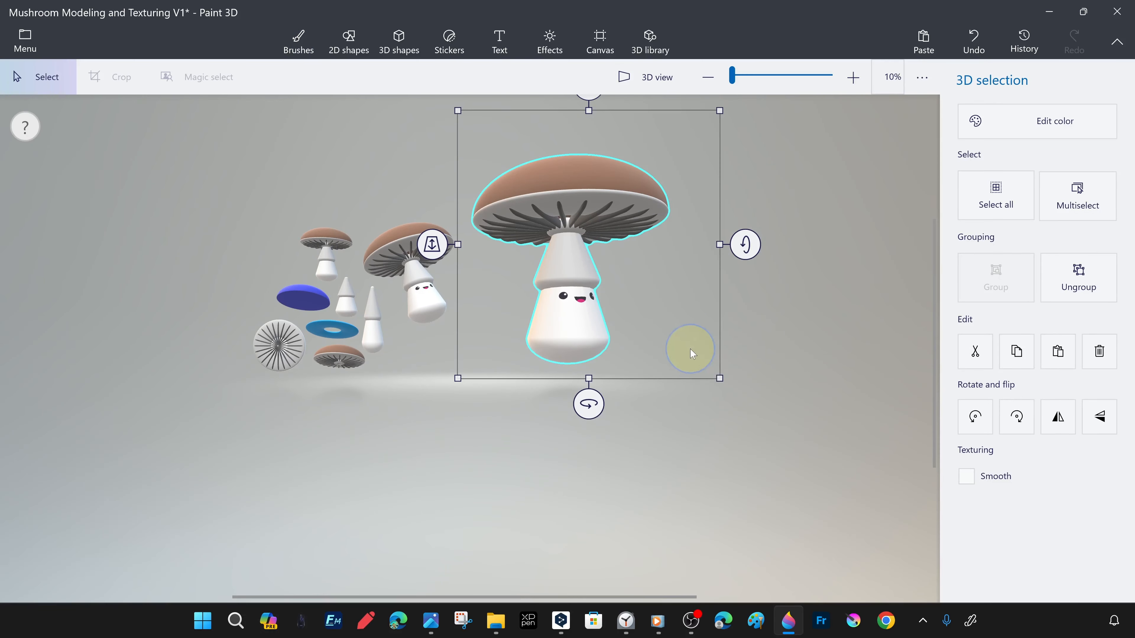
# - Duplicate the large smiling mushroom and place the copy beside the original, away from the loose parts
pyautogui.scroll(5, 826, 318)
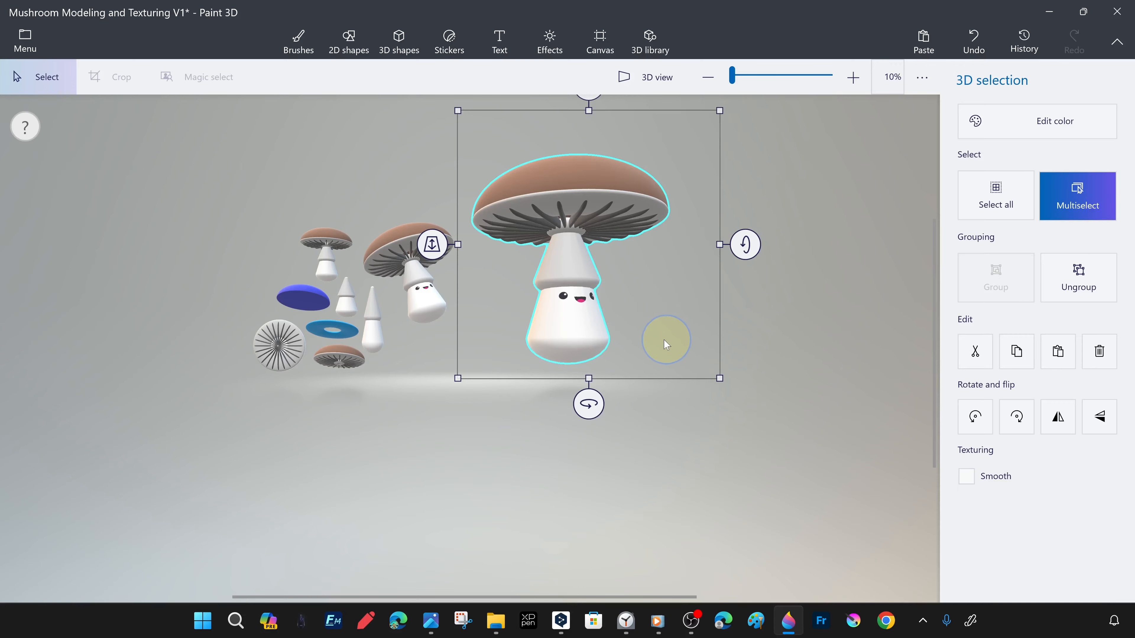
pyautogui.hotkey('ctrl', 'v')
pyautogui.moveTo(571, 329); pyautogui.dragTo(777, 330)
pyautogui.click(767, 463)
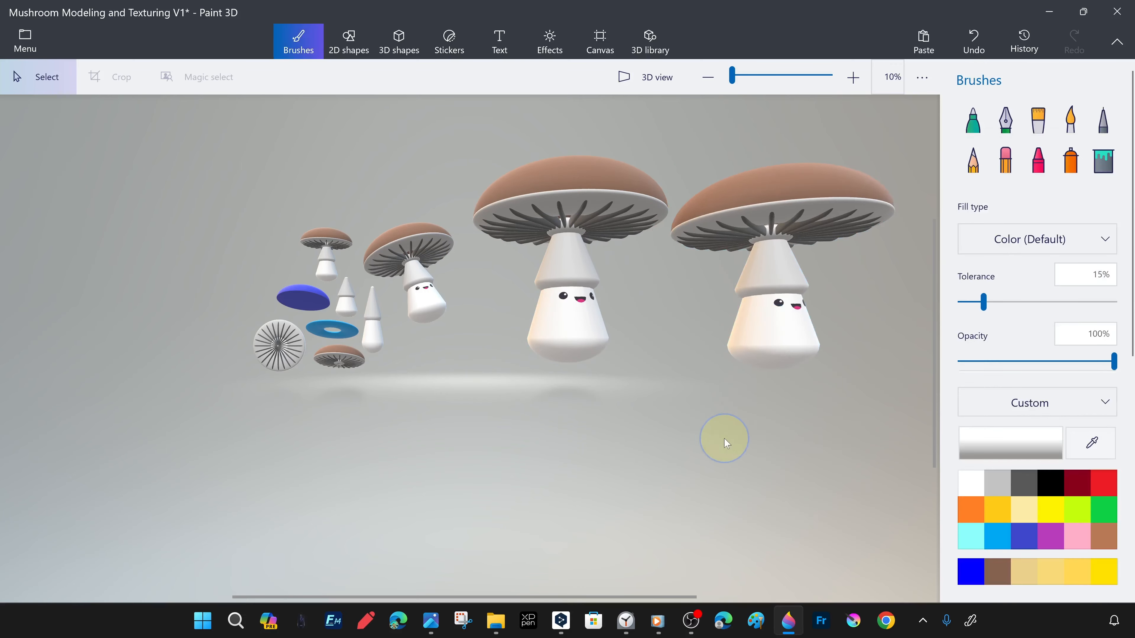
# - Fill the brown cap of the original large mushroom with dark red
pyautogui.moveTo(724, 439); pyautogui.dragTo(593, 352, button='right')
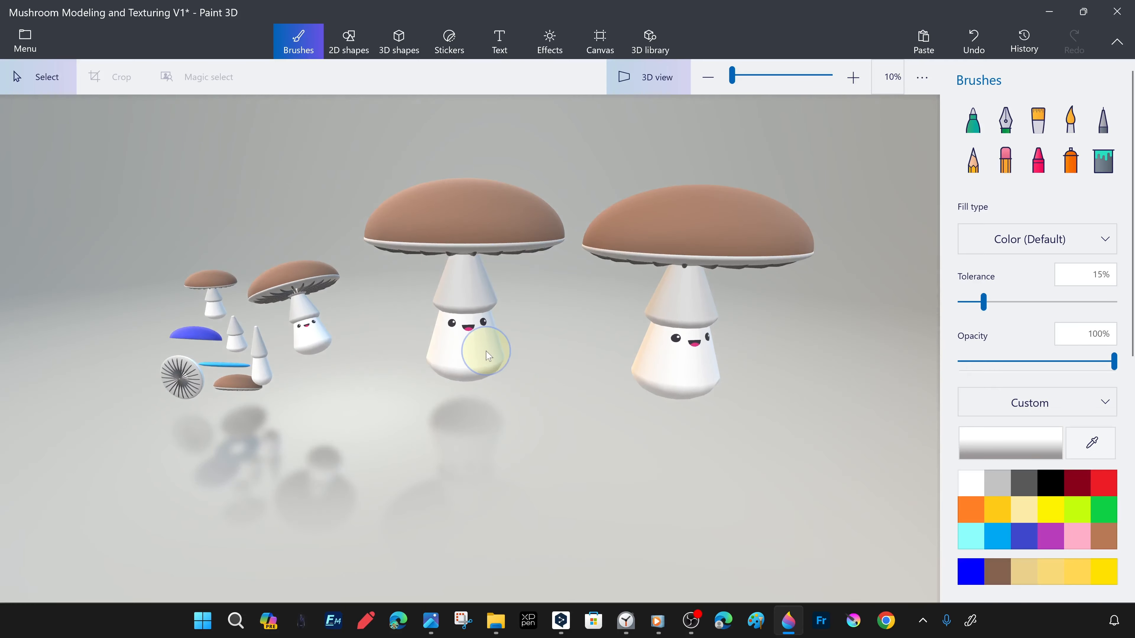
pyautogui.moveTo(488, 356); pyautogui.dragTo(524, 310, button='right')
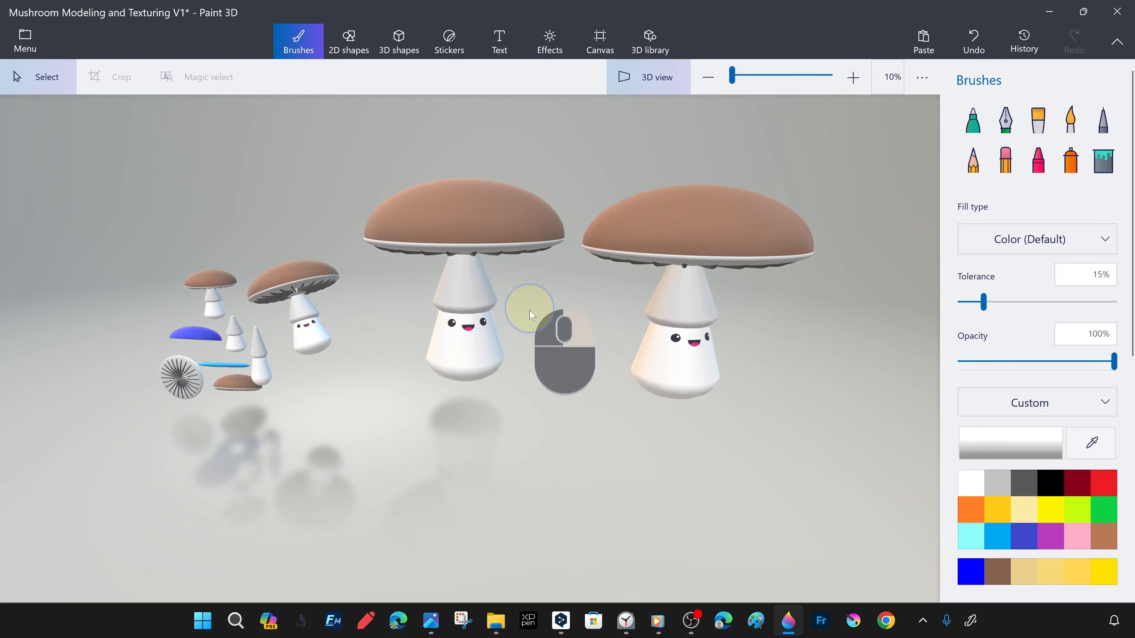
pyautogui.click(486, 204)
# - Draw a small 2D circle on the red cap with solid white fill and a solid white outline
pyautogui.click(399, 41)
pyautogui.click(348, 41)
pyautogui.click(972, 199)
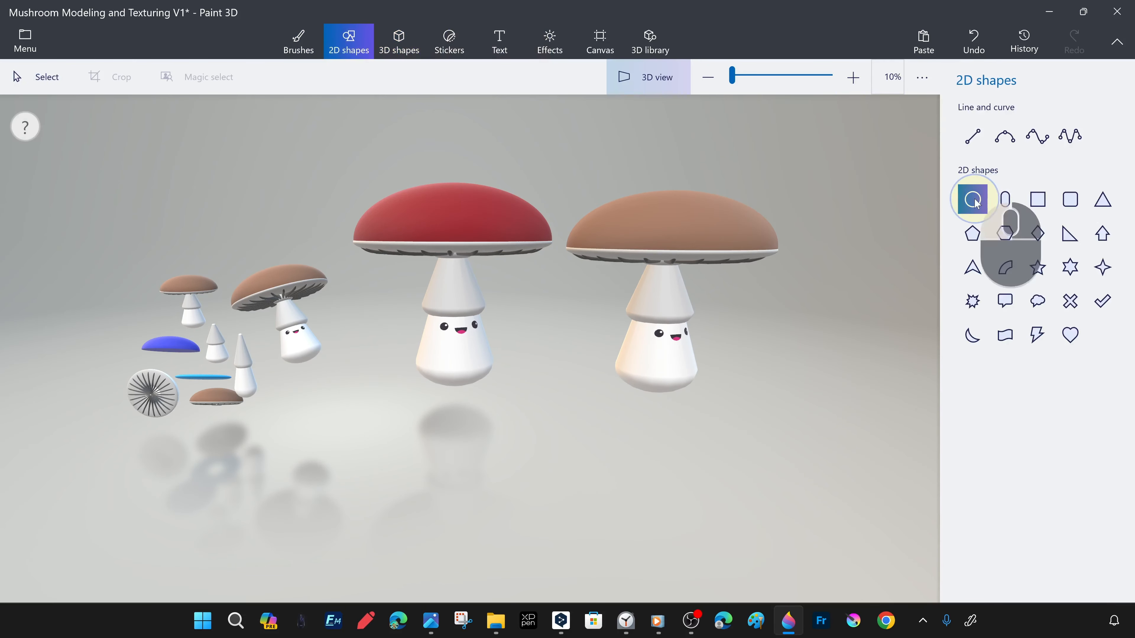
pyautogui.moveTo(423, 217); pyautogui.dragTo(434, 229)
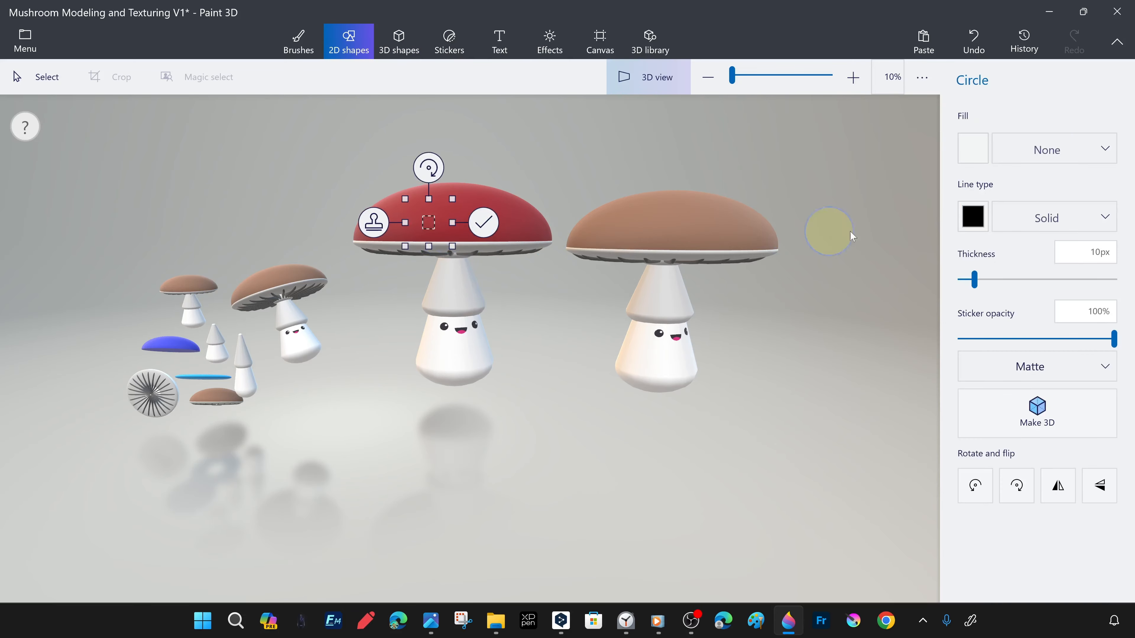
pyautogui.click(971, 148)
pyautogui.click(906, 203)
pyautogui.click(972, 217)
pyautogui.click(908, 268)
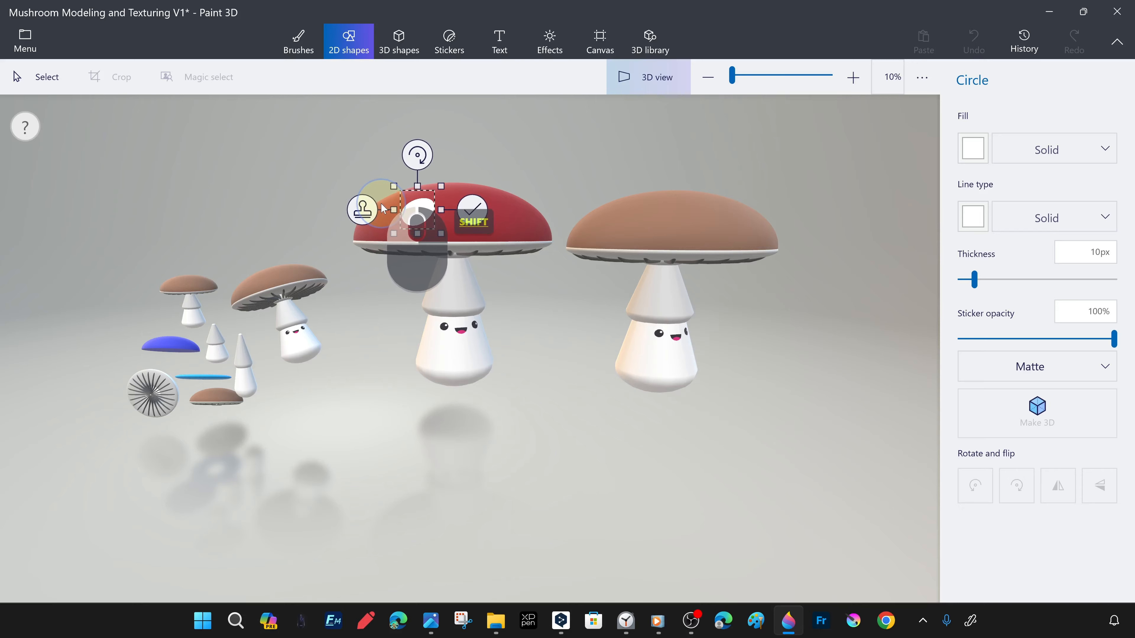
# - Stamp the white circle in rings all around and over the red cap, then commit the last spot
pyautogui.moveTo(537, 270); pyautogui.dragTo(549, 348)
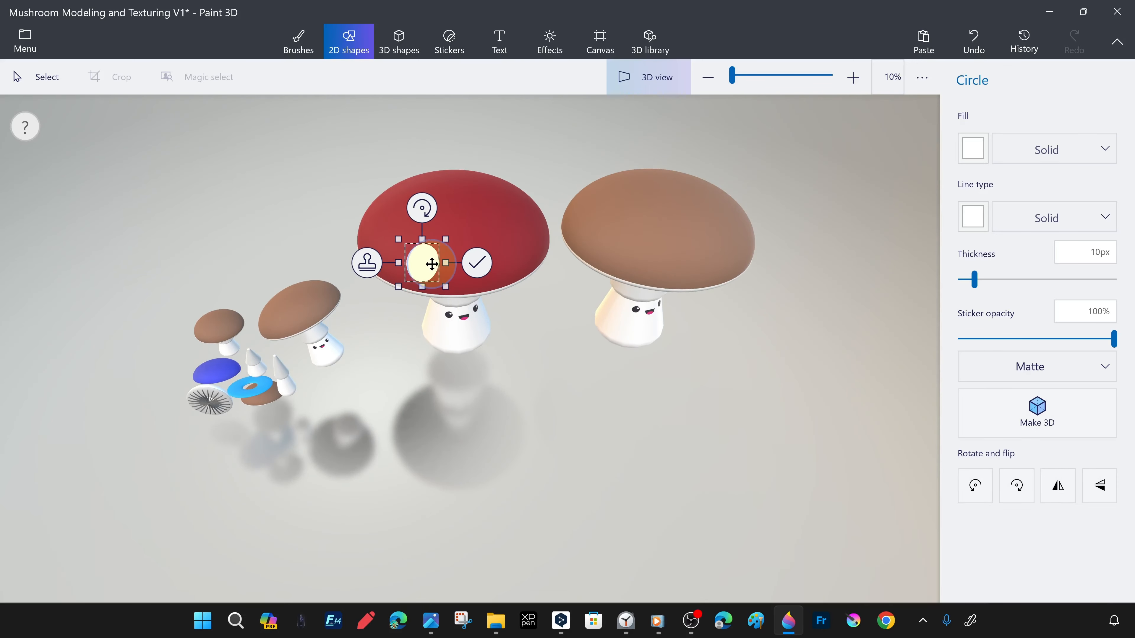
pyautogui.moveTo(585, 371); pyautogui.dragTo(482, 300, button='right')
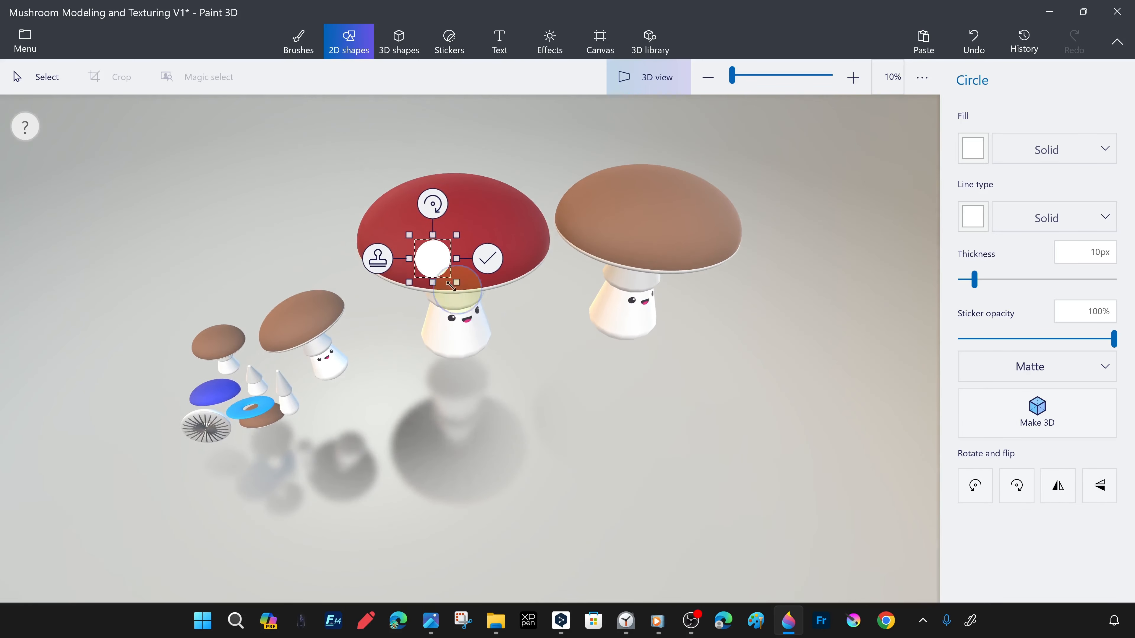
pyautogui.moveTo(463, 258); pyautogui.dragTo(436, 294, button='right')
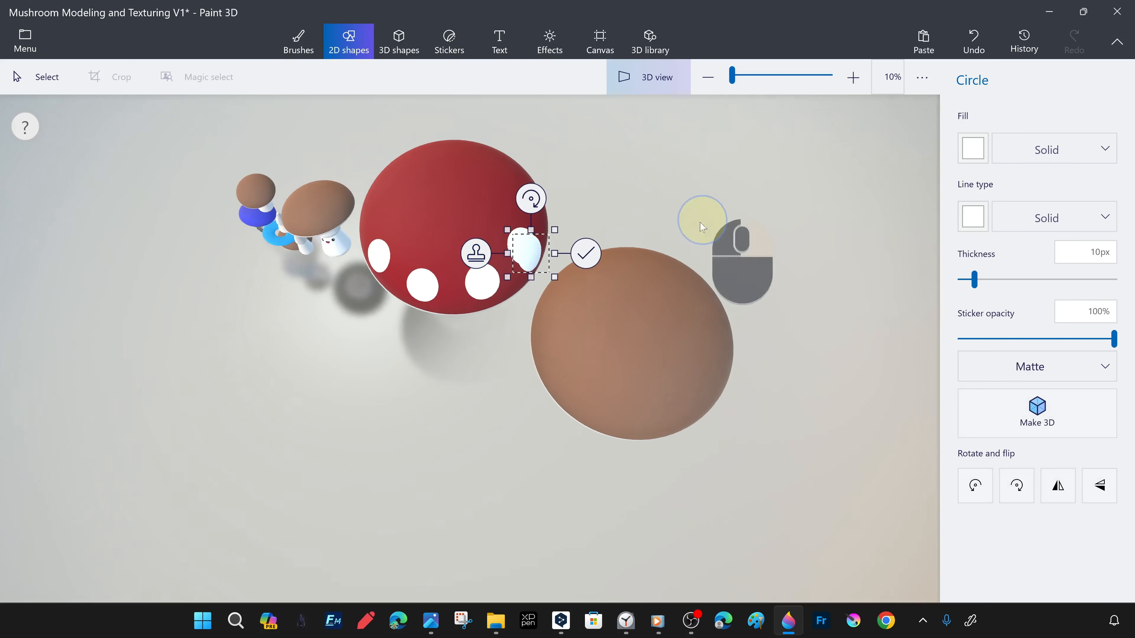
pyautogui.moveTo(700, 220); pyautogui.dragTo(410, 231, button='right')
pyautogui.moveTo(475, 266); pyautogui.dragTo(401, 311, button='right')
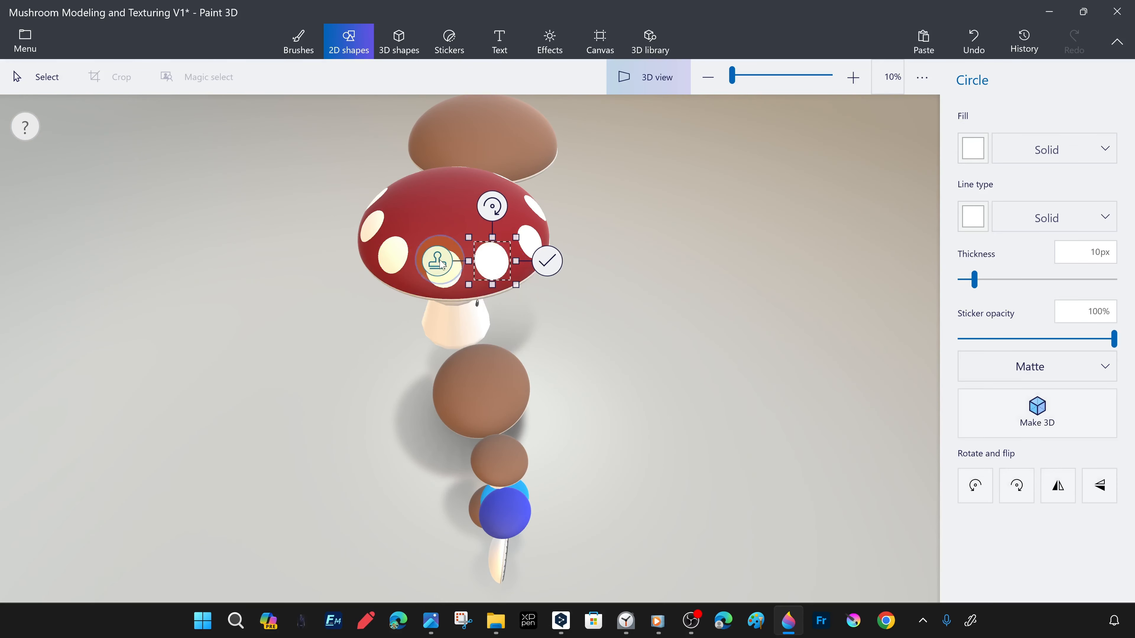
pyautogui.moveTo(440, 263); pyautogui.dragTo(549, 367, button='right')
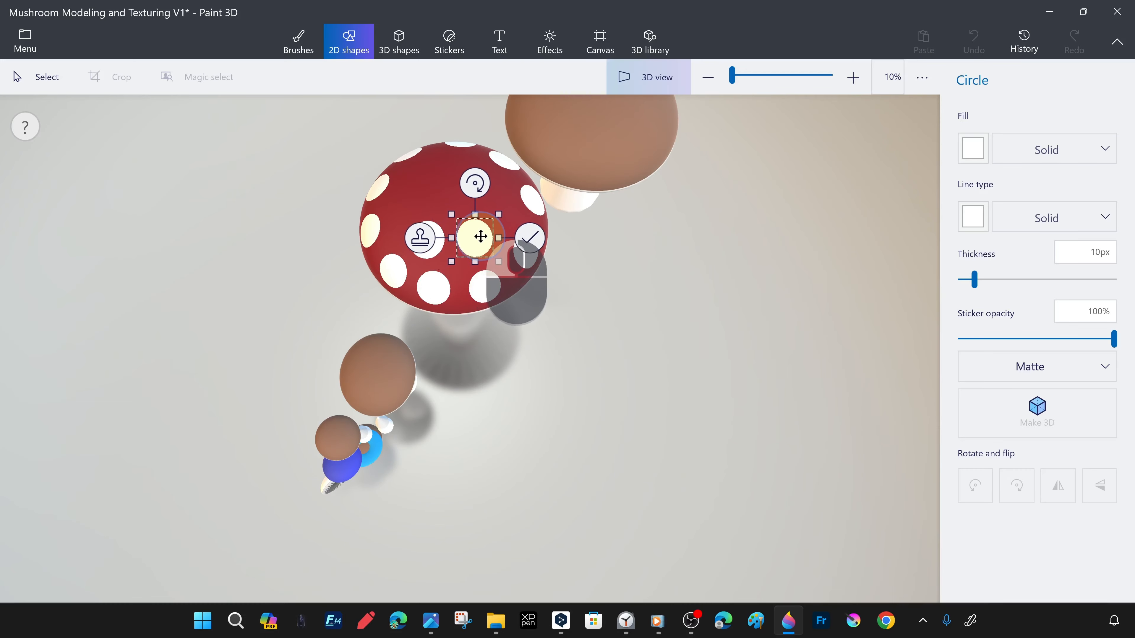
pyautogui.moveTo(488, 194); pyautogui.dragTo(476, 230, button='right')
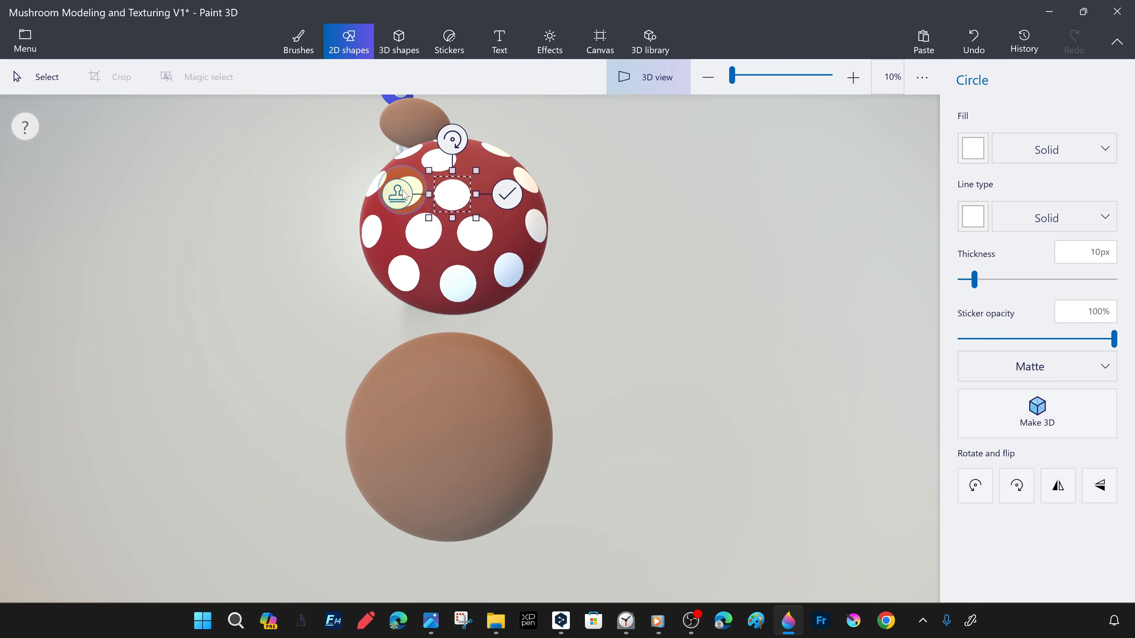
pyautogui.moveTo(403, 194); pyautogui.dragTo(449, 208, button='right')
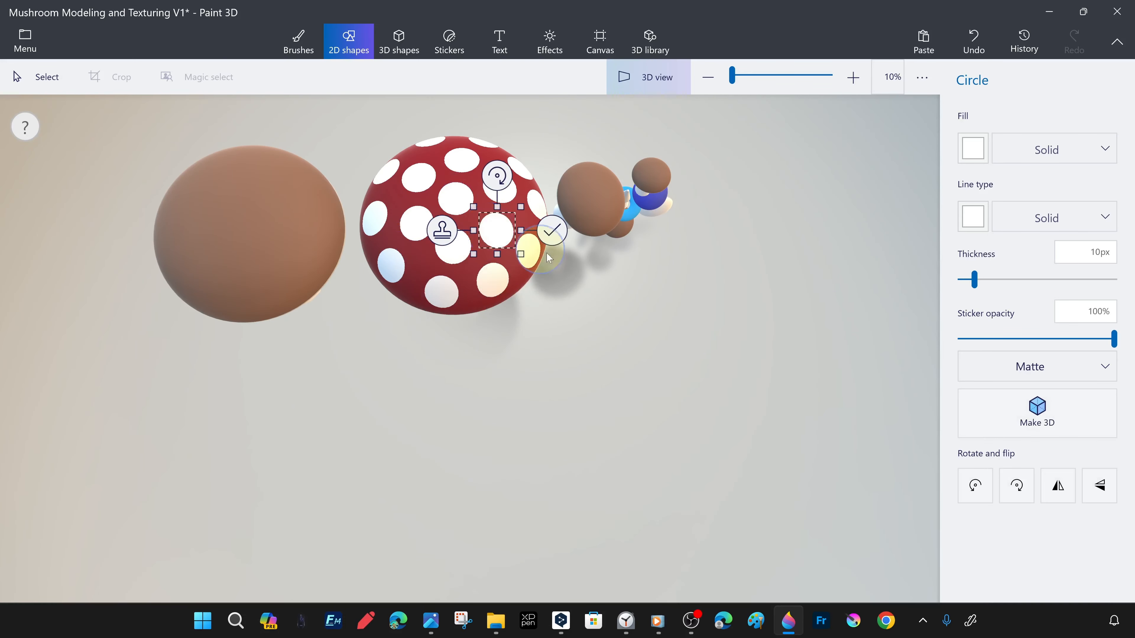
pyautogui.click(548, 258)
# - Save the project with the finished white-spotted red mushroom
pyautogui.moveTo(663, 338); pyautogui.dragTo(588, 352, button='right')
pyautogui.scroll(5, 599, 353)
pyautogui.scroll(-5, 598, 354)
pyautogui.click(501, 365)
pyautogui.click(587, 330)
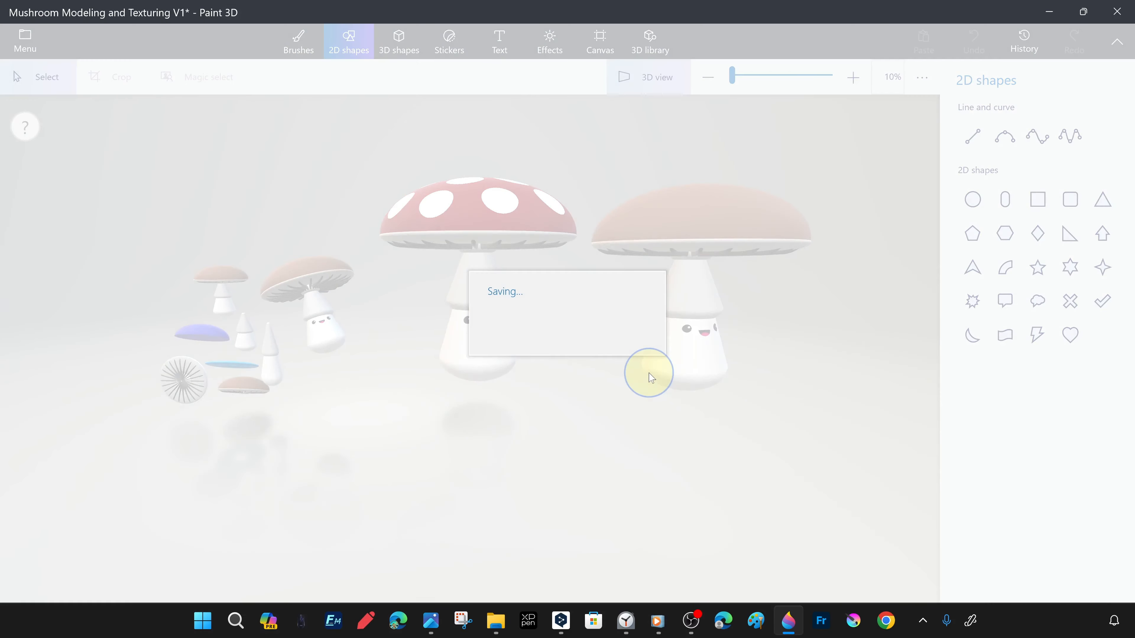
# - Turn the large brown mushroom slightly about its vertical axis so its face points more to the front
pyautogui.click(399, 39)
pyautogui.click(492, 370)
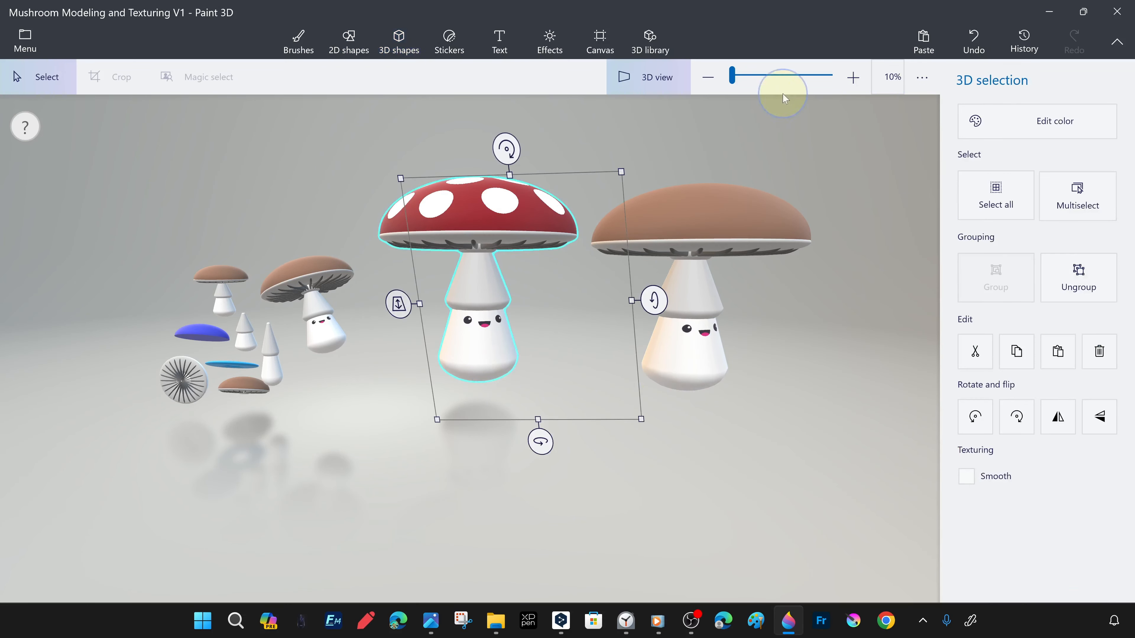
pyautogui.click(648, 78)
pyautogui.click(795, 350)
pyautogui.moveTo(802, 412); pyautogui.dragTo(799, 412)
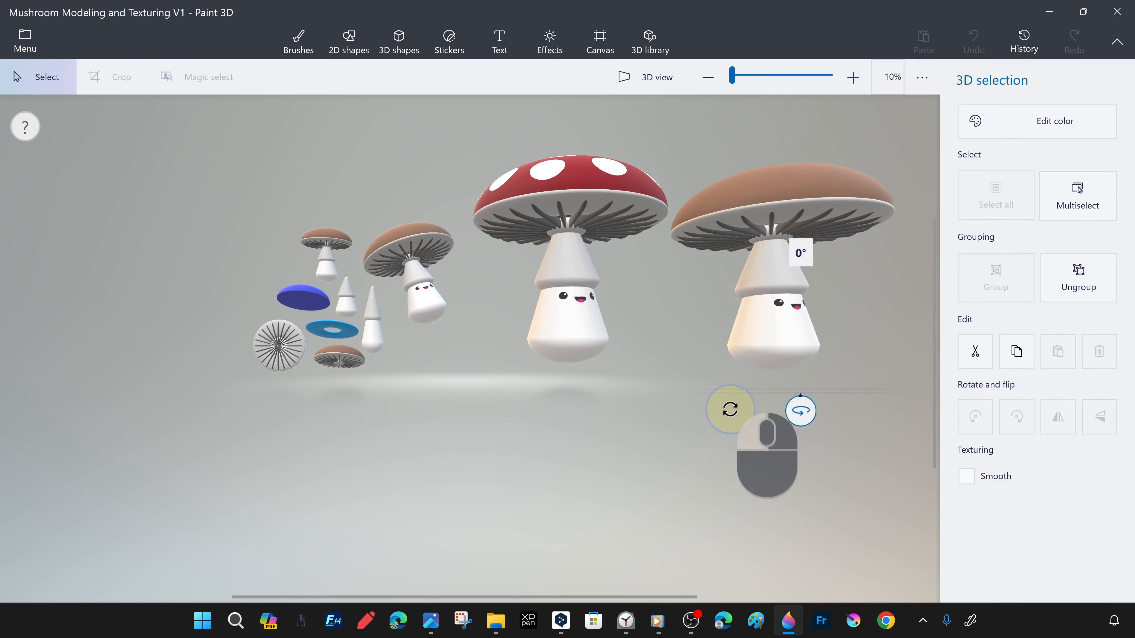
pyautogui.moveTo(730, 410); pyautogui.dragTo(558, 387)
# - Copy the large spotted mushroom, shrink and tilt the copy, and place it beside the small build-stage copies
pyautogui.click(565, 310)
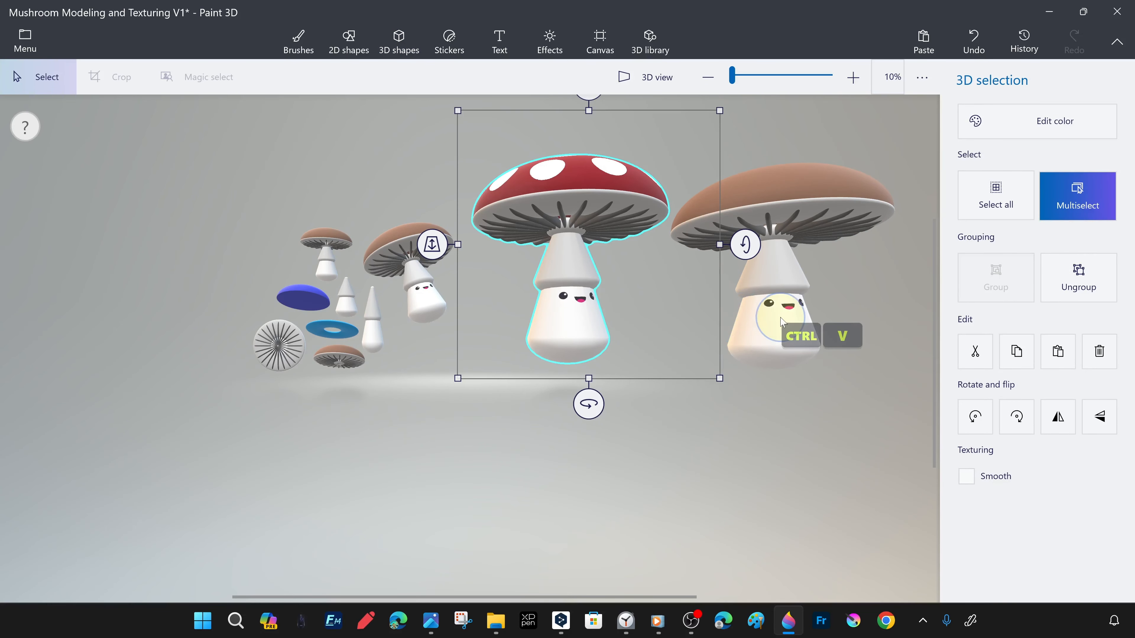
pyautogui.hotkey('ctrl', 'v')
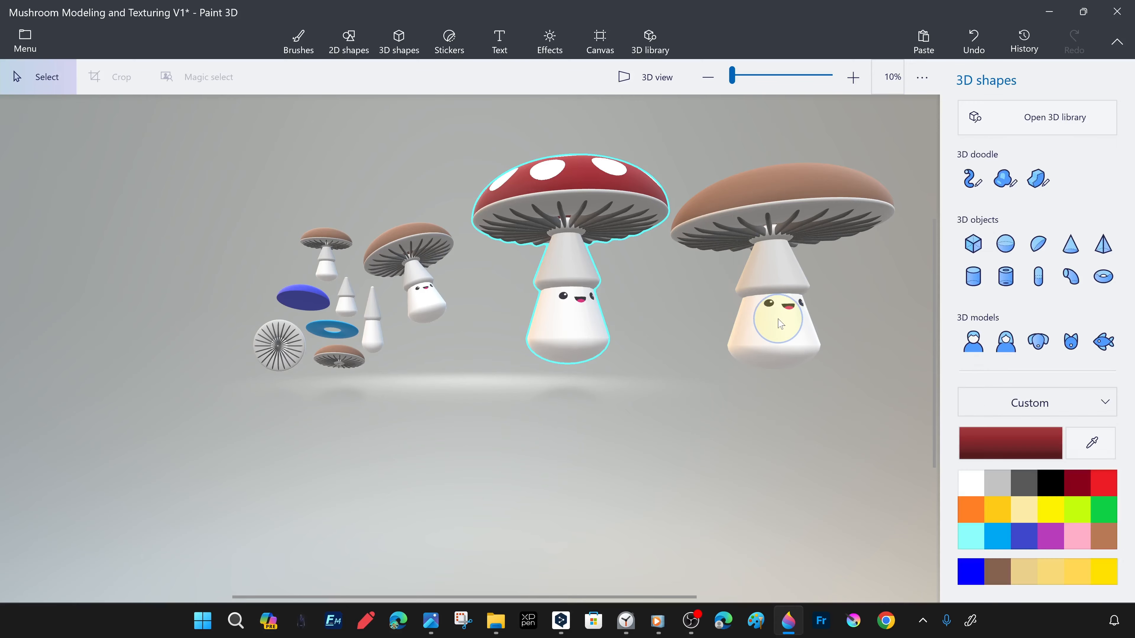
pyautogui.moveTo(567, 337); pyautogui.dragTo(225, 305)
pyautogui.moveTo(366, 349); pyautogui.dragTo(226, 224)
pyautogui.moveTo(142, 173); pyautogui.dragTo(245, 292)
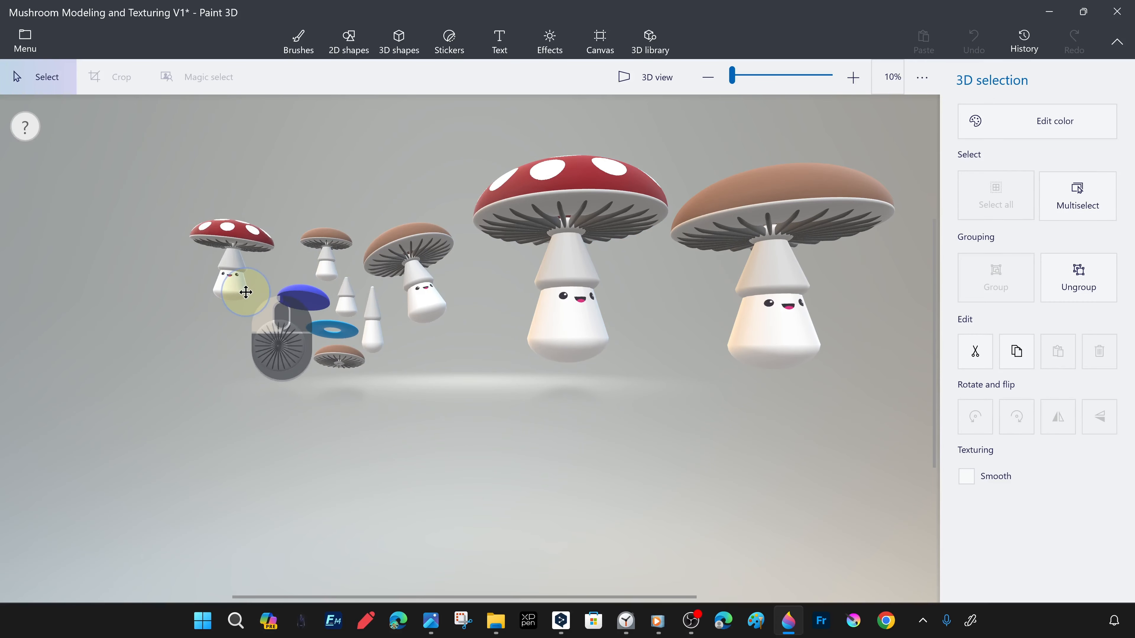
pyautogui.click(648, 88)
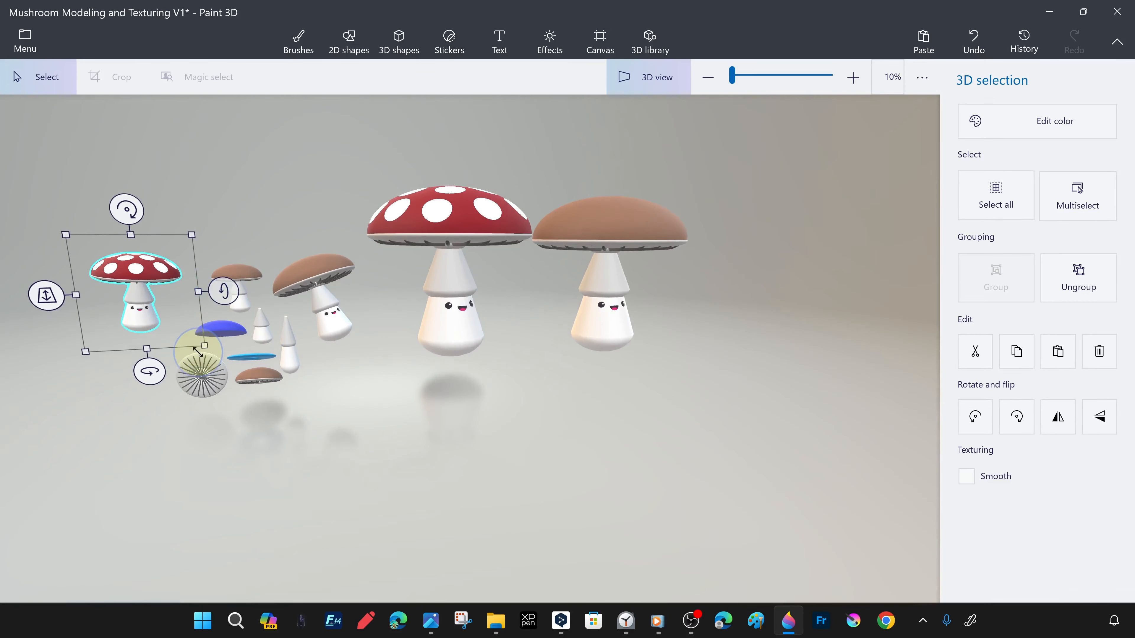
pyautogui.moveTo(149, 371); pyautogui.dragTo(145, 210)
pyautogui.click(462, 425)
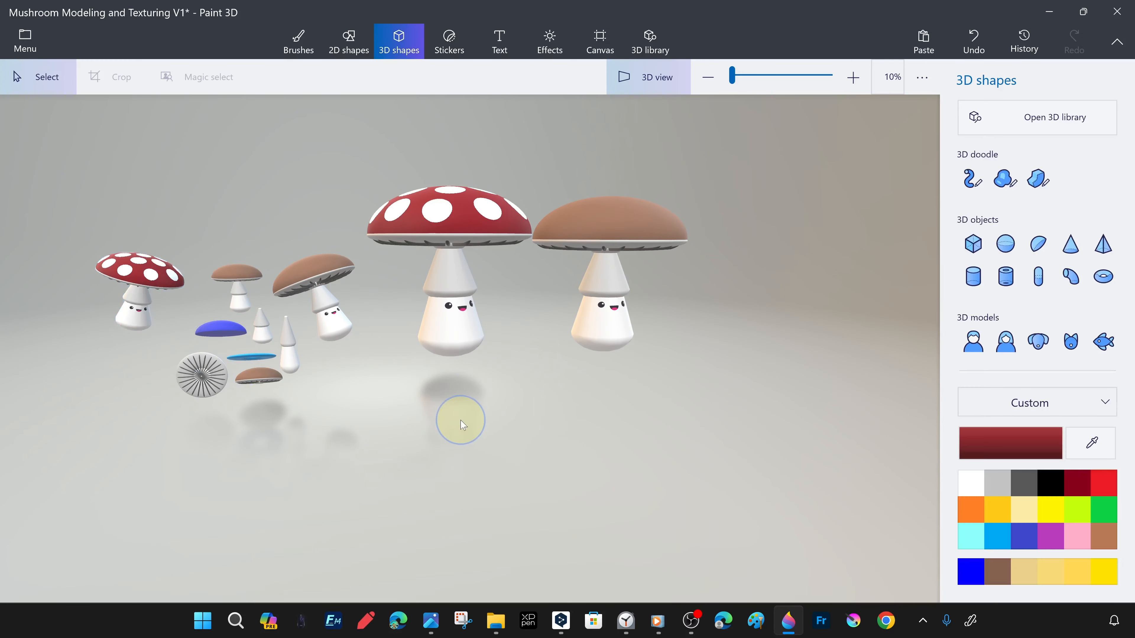
# - Tilt the large red mushroom forward to show more of its spotted cap
pyautogui.click(454, 332)
pyautogui.click(686, 431)
pyautogui.moveTo(687, 432); pyautogui.dragTo(505, 387, button='middle')
pyautogui.click(360, 316)
pyautogui.click(653, 81)
pyautogui.moveTo(745, 245); pyautogui.dragTo(745, 244)
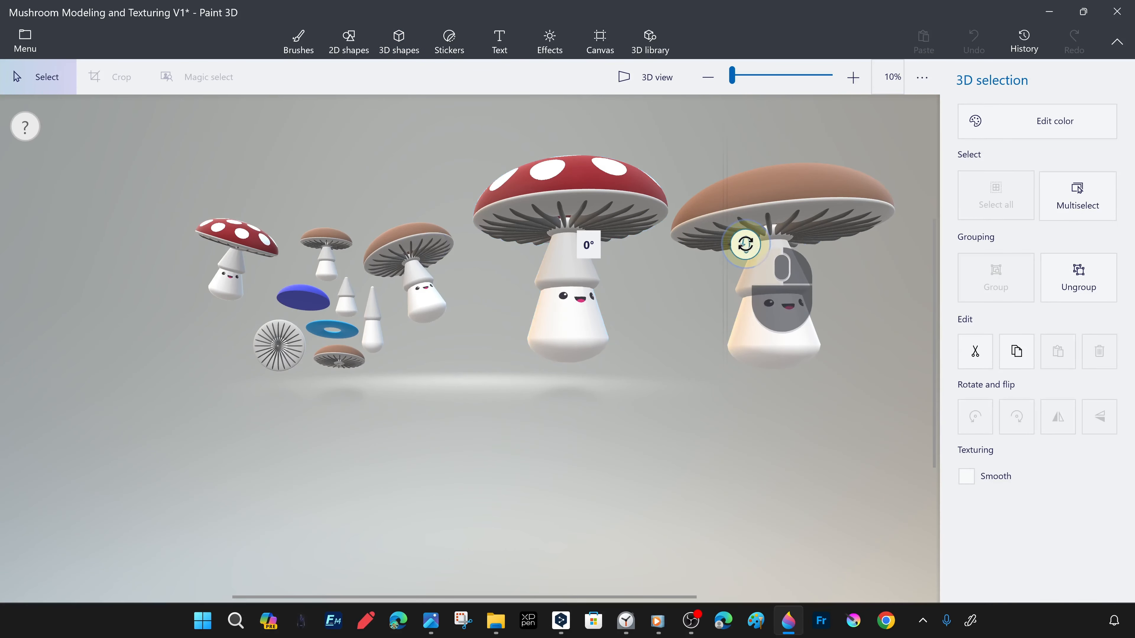
pyautogui.moveTo(731, 191); pyautogui.dragTo(769, 447)
# - Move the large brown mushroom to the far side of the small copies and tilt it back to expose its gills
pyautogui.click(804, 347)
pyautogui.scroll(-3, 769, 445)
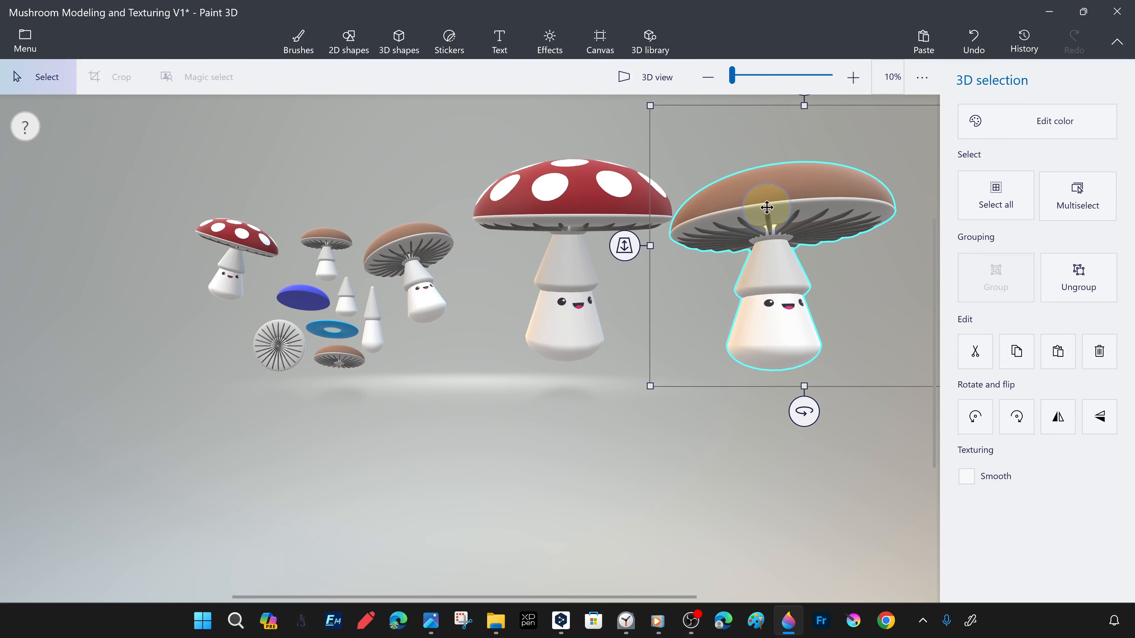
pyautogui.click(659, 441)
pyautogui.scroll(-2, 782, 411)
pyautogui.moveTo(788, 322); pyautogui.dragTo(165, 313)
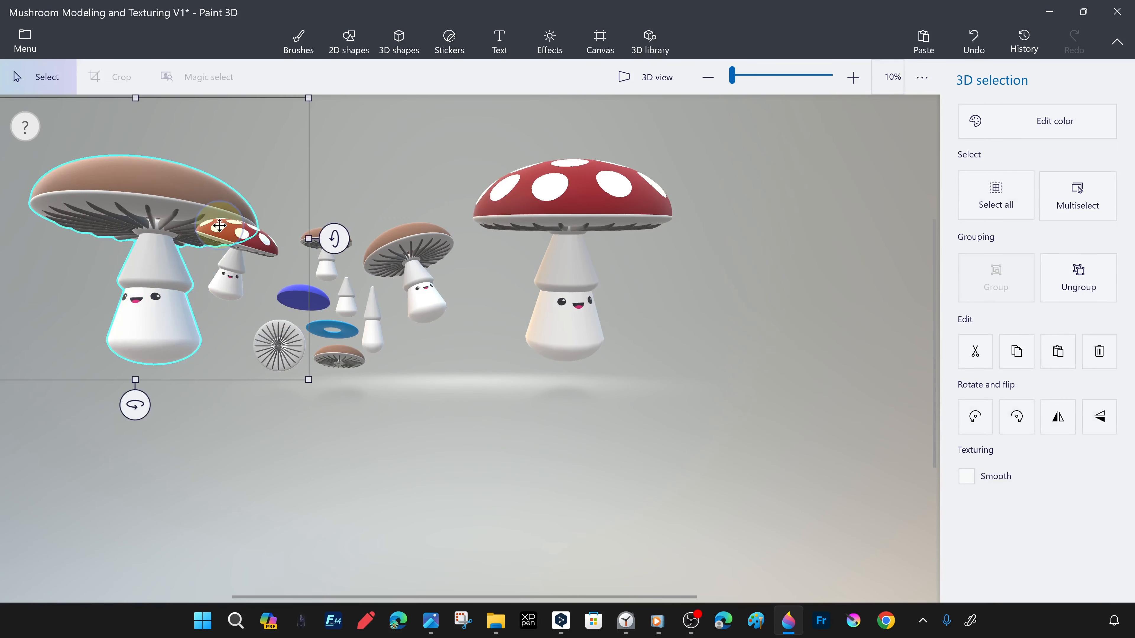
pyautogui.moveTo(333, 238); pyautogui.dragTo(351, 110)
pyautogui.moveTo(152, 339); pyautogui.dragTo(156, 296)
pyautogui.click(560, 453)
# - Switch to the 3D view and adjust the position and rotation of the large brown mushroom
pyautogui.click(665, 85)
pyautogui.moveTo(536, 367); pyautogui.dragTo(496, 480, button='middle')
pyautogui.click(268, 436)
pyautogui.moveTo(382, 382); pyautogui.dragTo(261, 269)
pyautogui.moveTo(278, 494); pyautogui.dragTo(435, 487)
pyautogui.click(548, 449)
pyautogui.moveTo(607, 545); pyautogui.dragTo(573, 481, button='right')
pyautogui.scroll(3, 573, 481)
pyautogui.moveTo(421, 538); pyautogui.dragTo(486, 383, button='middle')
# - Shift the small spotted mushroom slightly away from the large brown one and save the project
pyautogui.click(491, 519)
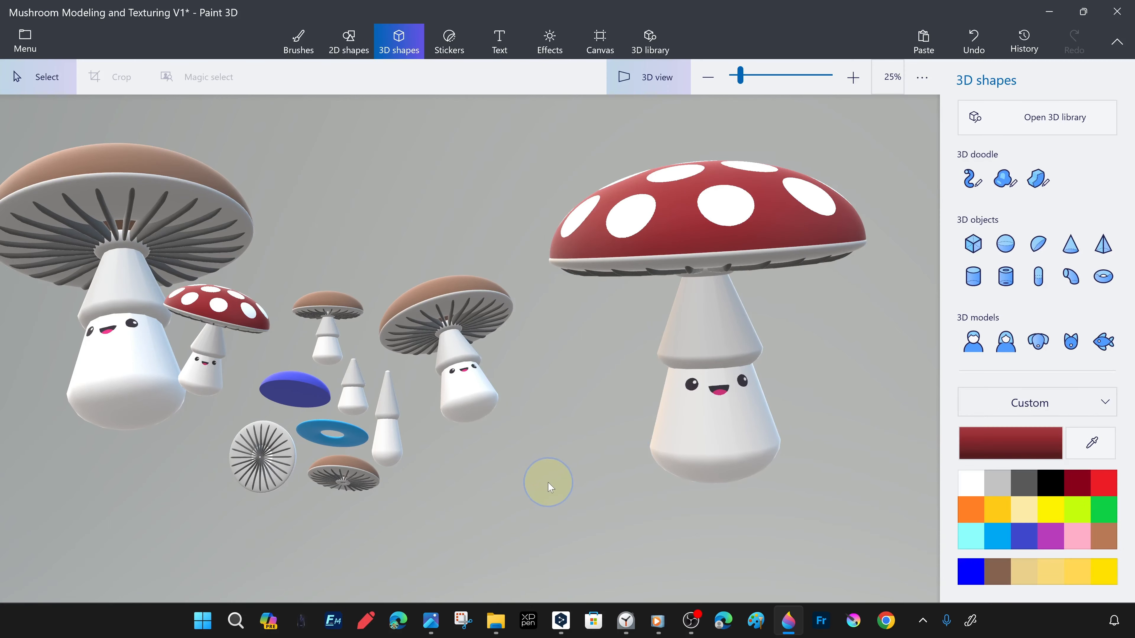
pyautogui.moveTo(546, 481); pyautogui.dragTo(591, 483, button='middle')
pyautogui.click(244, 371)
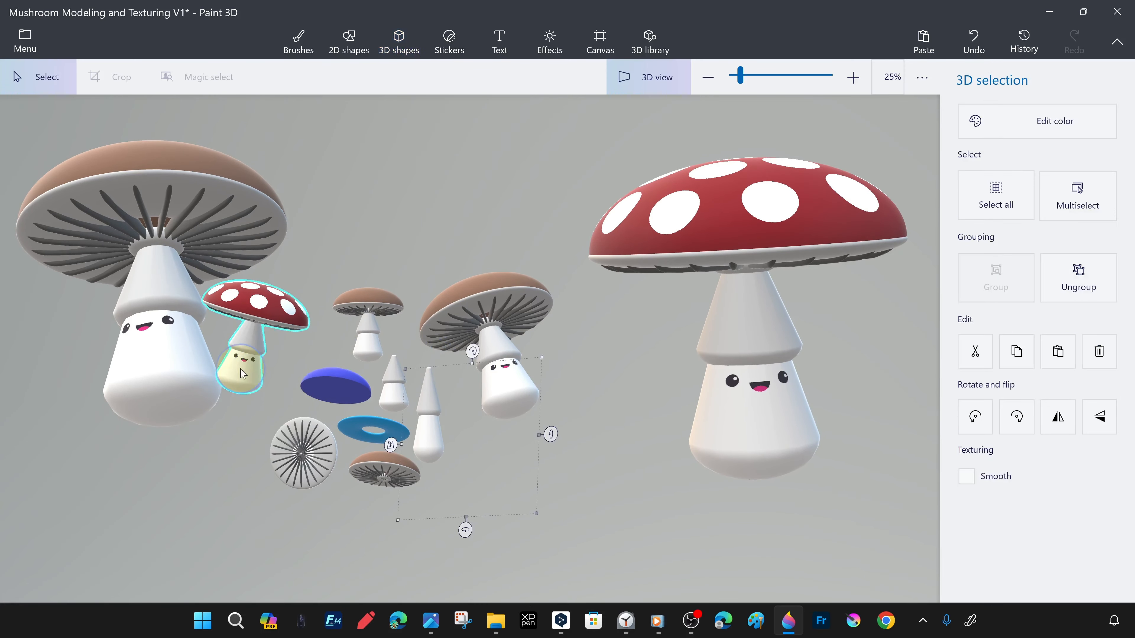
pyautogui.click(476, 464)
pyautogui.moveTo(496, 457); pyautogui.dragTo(491, 443)
pyautogui.click(590, 492)
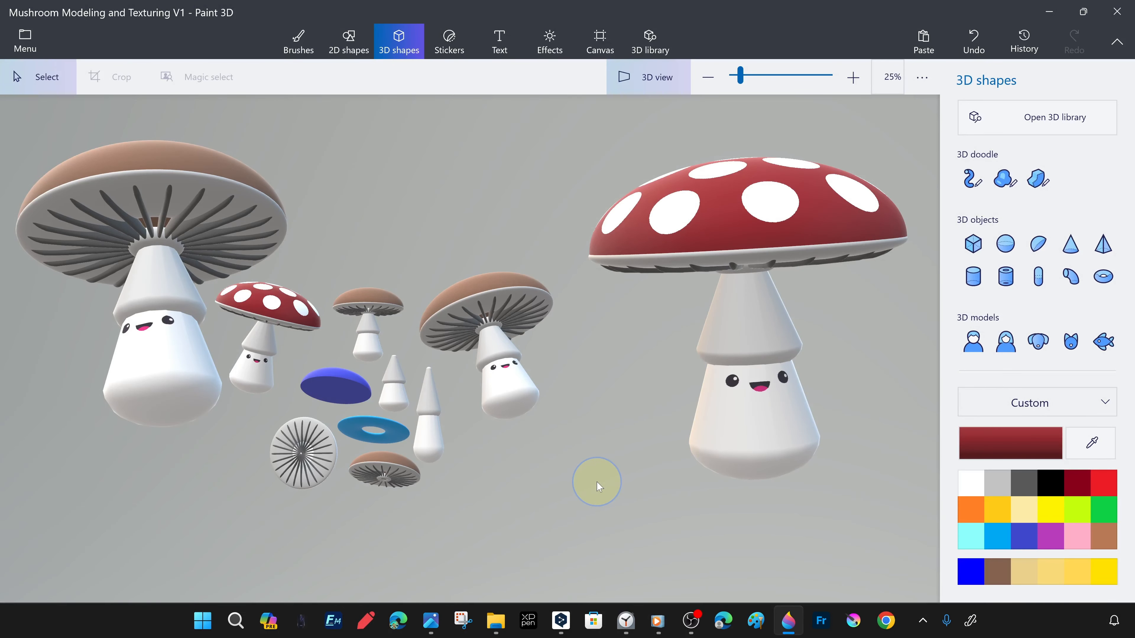
# - Start saving a copy of the scene as a PNG image with transparency enabled
pyautogui.click(25, 47)
pyautogui.click(109, 225)
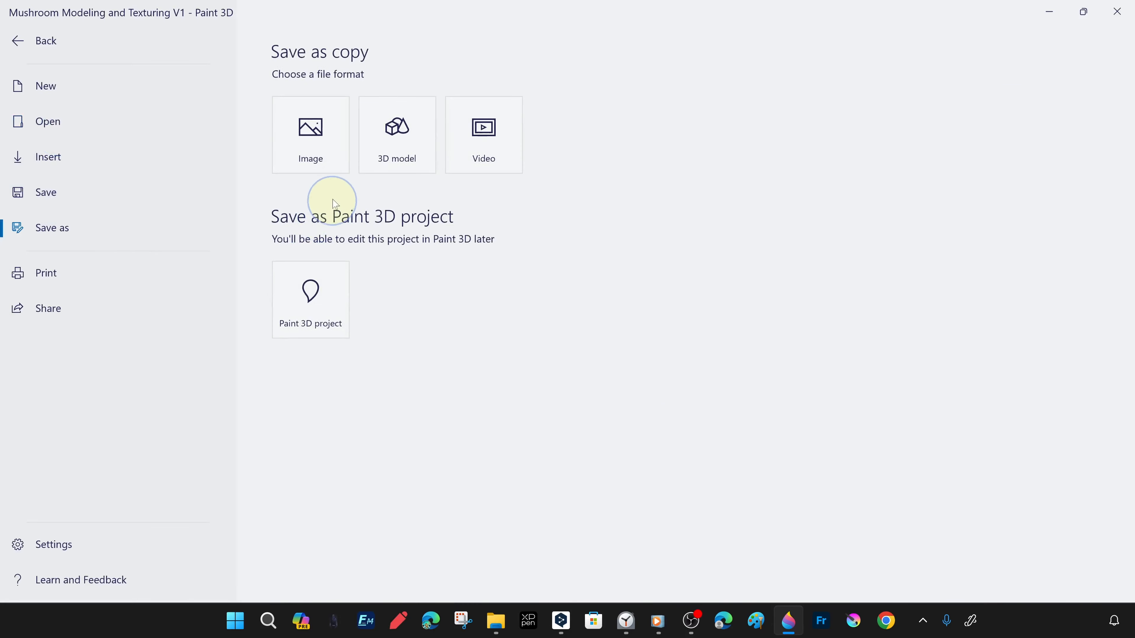
pyautogui.click(327, 145)
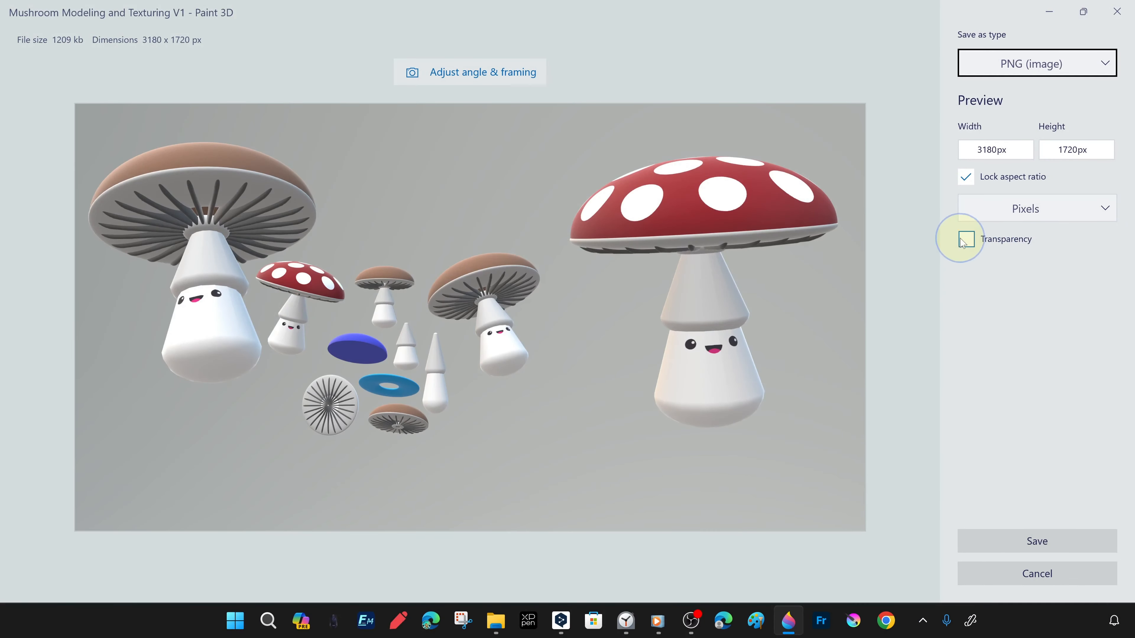
pyautogui.click(965, 240)
pyautogui.click(1037, 540)
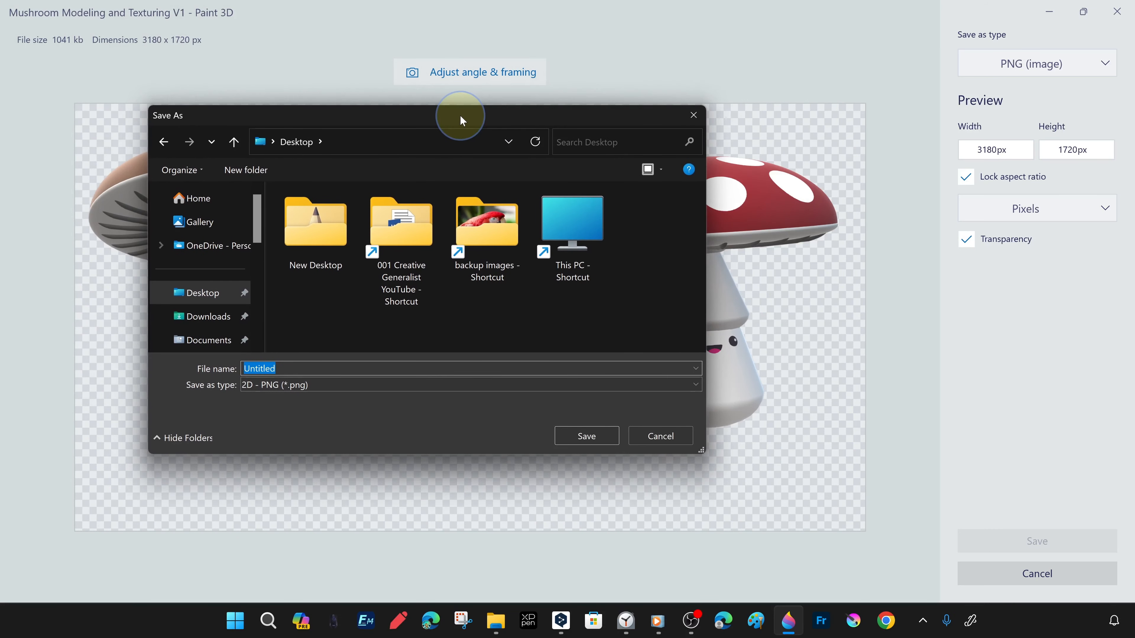
# - Name the image Mushrooms V1 and save it to the Desktop
pyautogui.write('mU-sh')
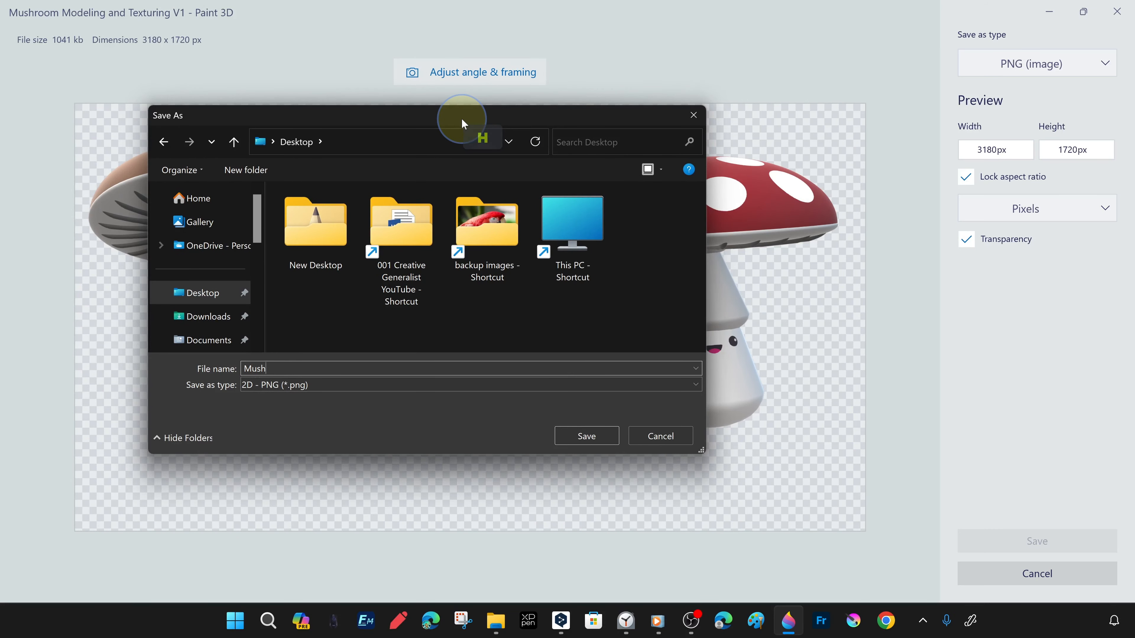
pyautogui.write('room V1')
pyautogui.press('Left')
pyautogui.press('Left')
pyautogui.press('Left')
pyautogui.write('s')
pyautogui.press('Return')
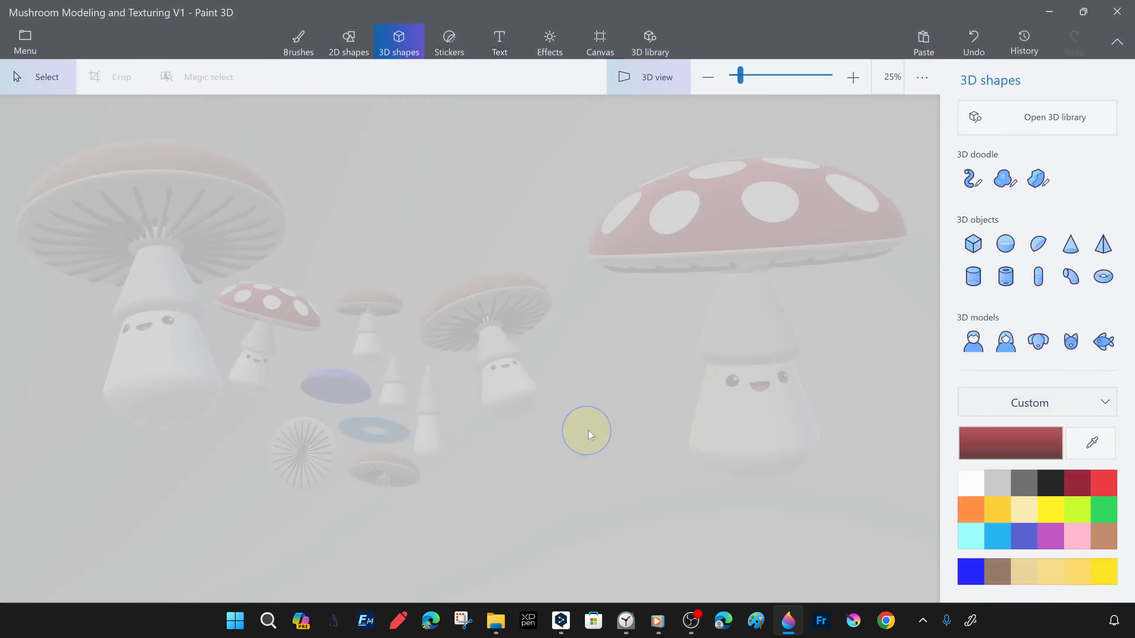
# - Save a copy of the scene as a GLB 3D model named Mushroom Modeling and Texturing V1 on the Desktop
pyautogui.click(21, 35)
pyautogui.click(52, 228)
pyautogui.click(423, 143)
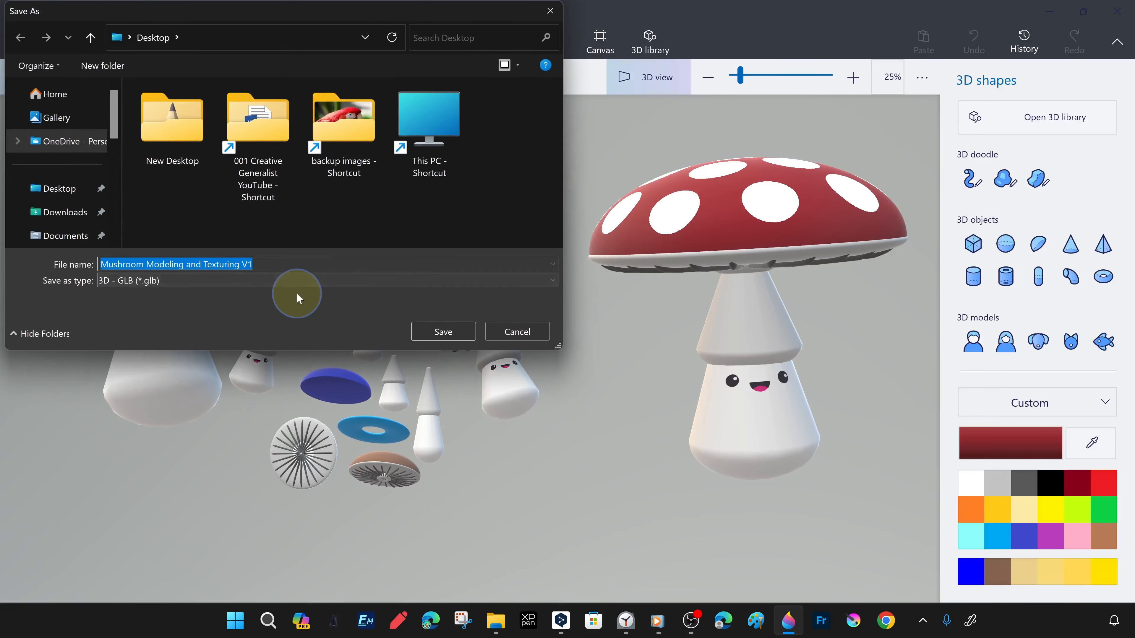
pyautogui.click(443, 332)
# - Save a copy of the scene as a 3MF 3D model named Mushroom Modeling and Texturing V1 on the Desktop
pyautogui.click(20, 36)
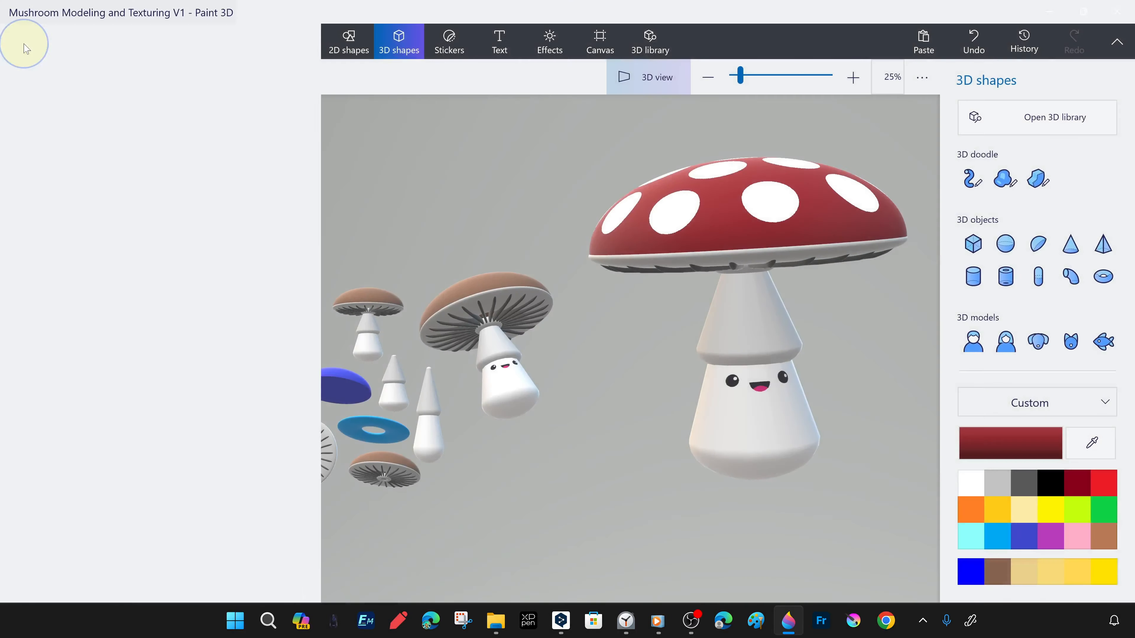
pyautogui.click(130, 233)
pyautogui.click(397, 140)
pyautogui.click(452, 331)
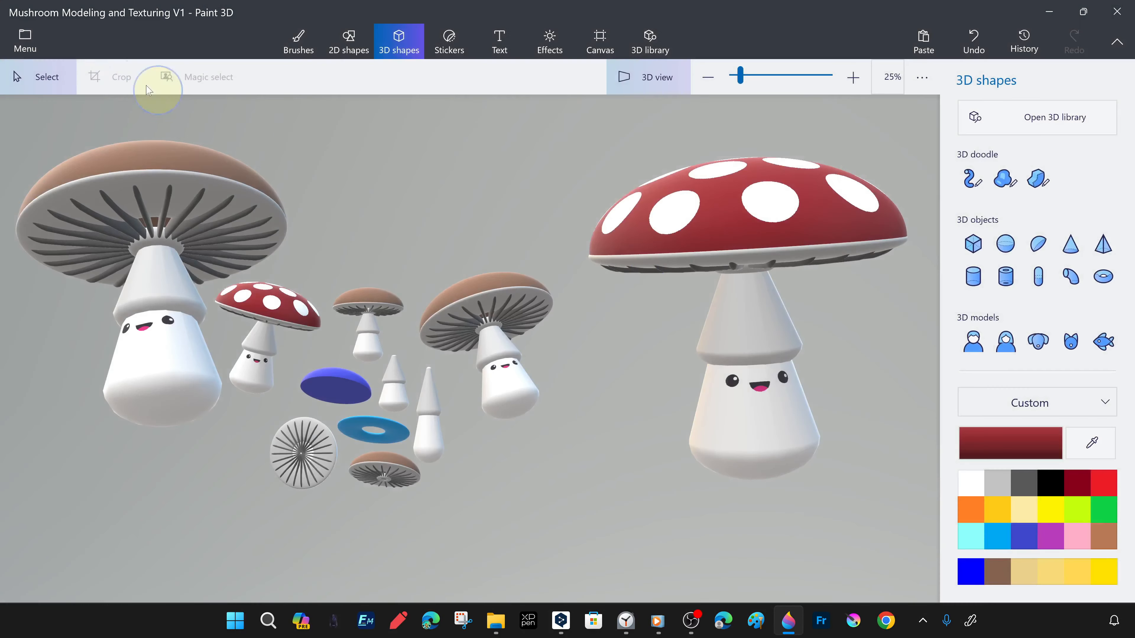
# - Start saving a copy of the scene as an MP4 video, preview the animation presets and pick Wobble
pyautogui.click(25, 40)
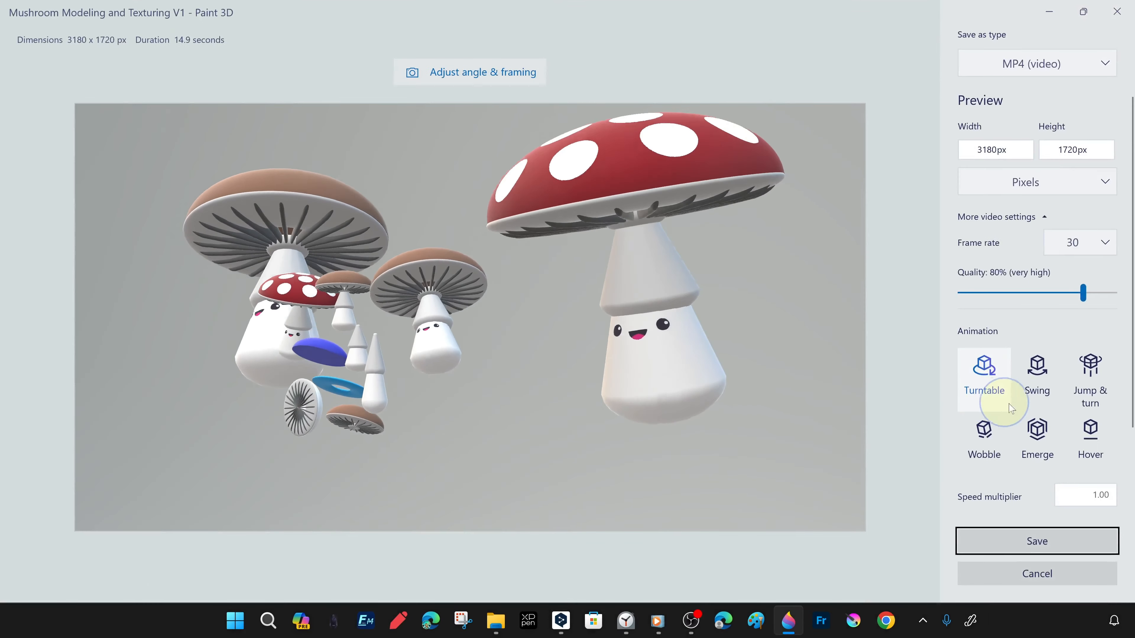
pyautogui.click(1086, 381)
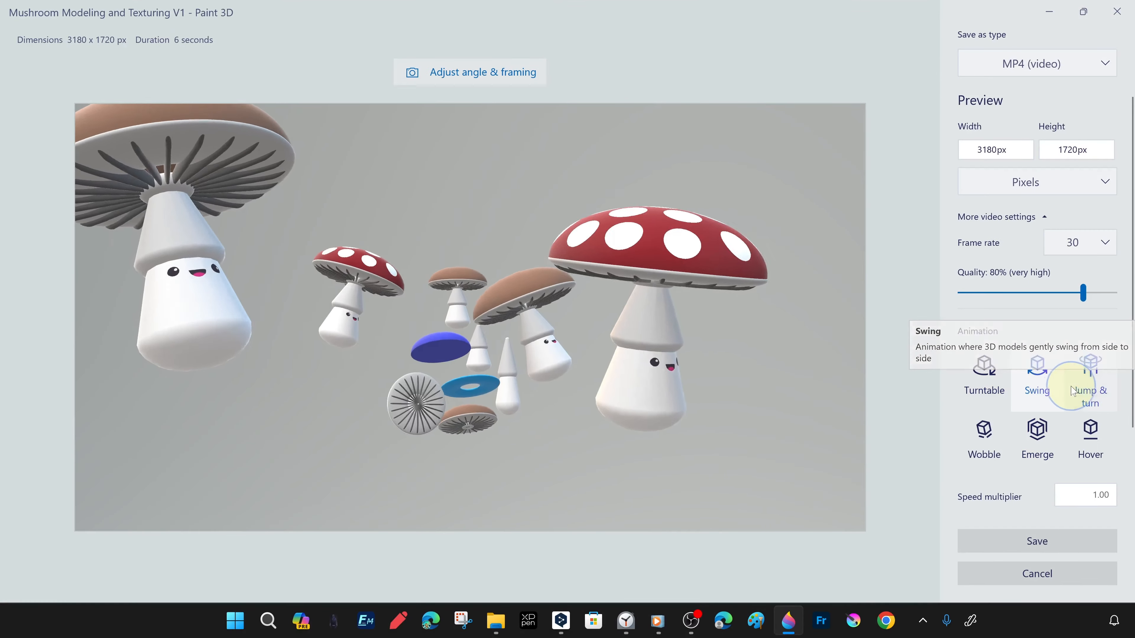
pyautogui.click(1038, 440)
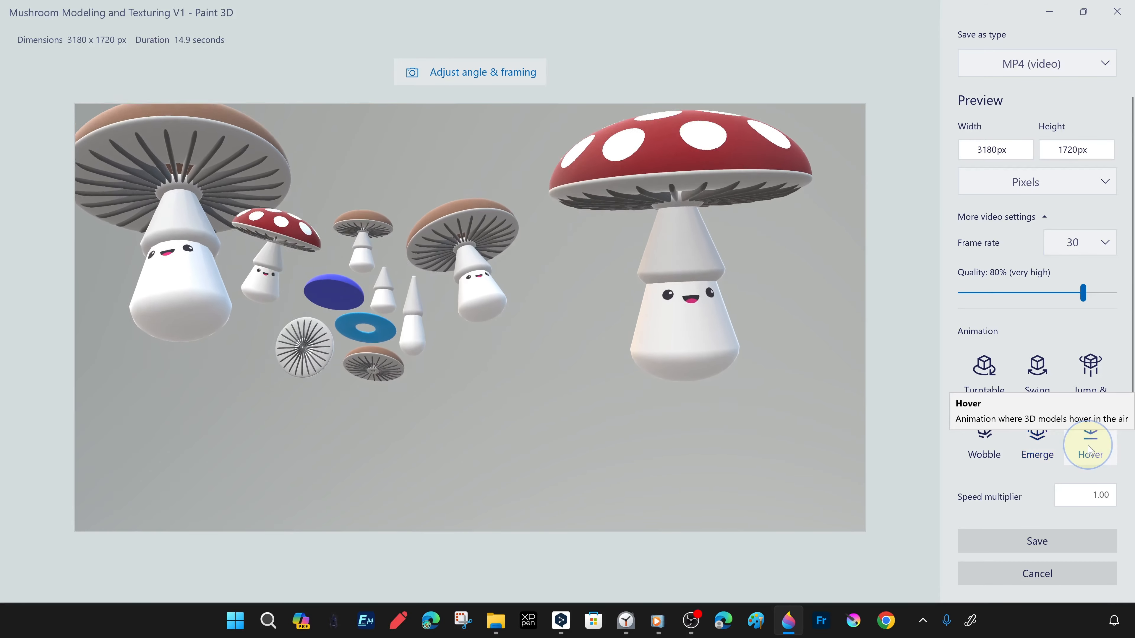
pyautogui.click(1088, 385)
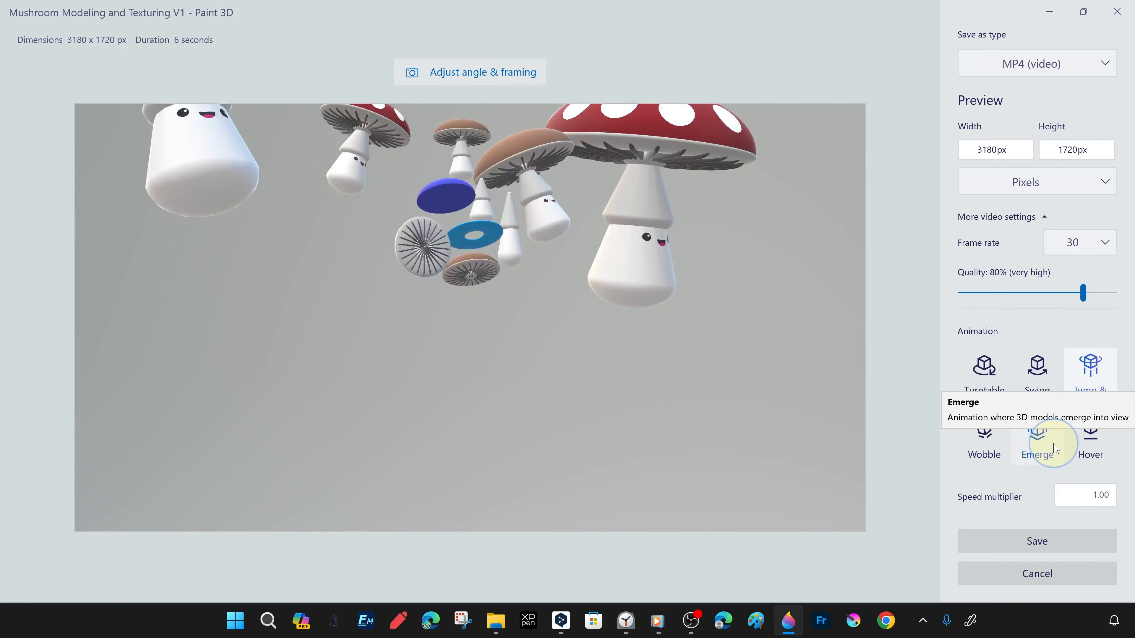
pyautogui.click(1033, 430)
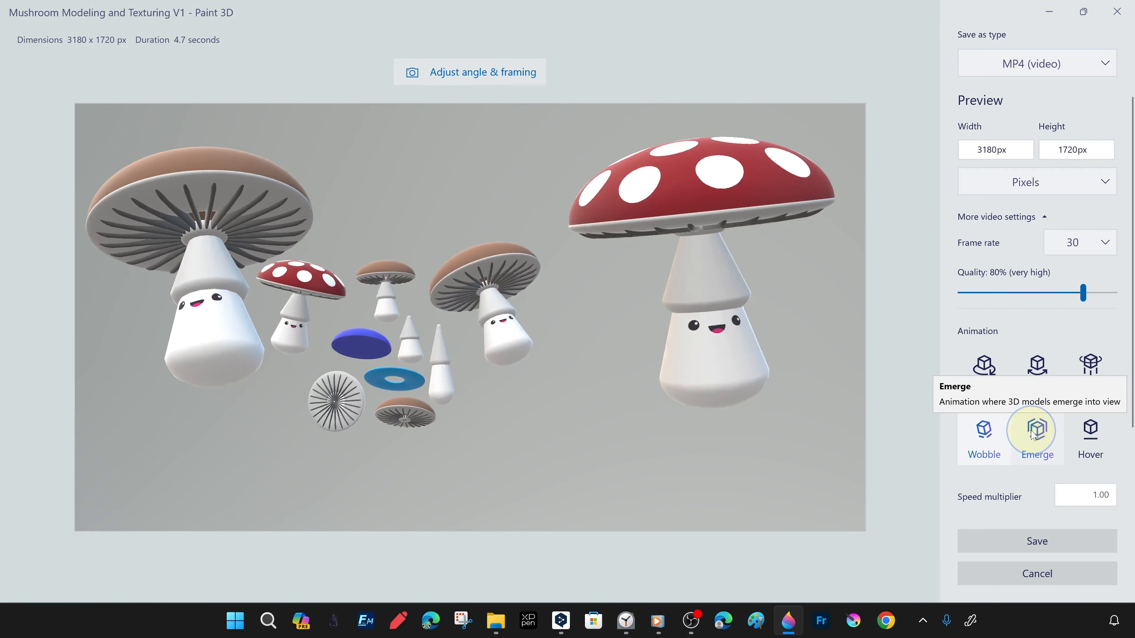
pyautogui.click(1090, 378)
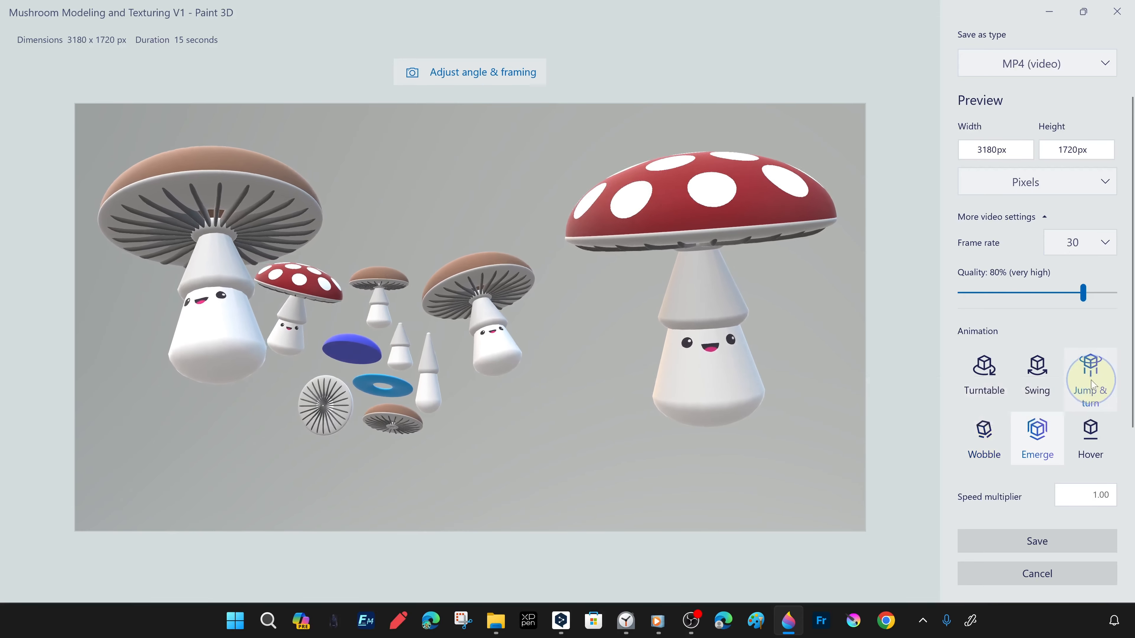
pyautogui.click(993, 438)
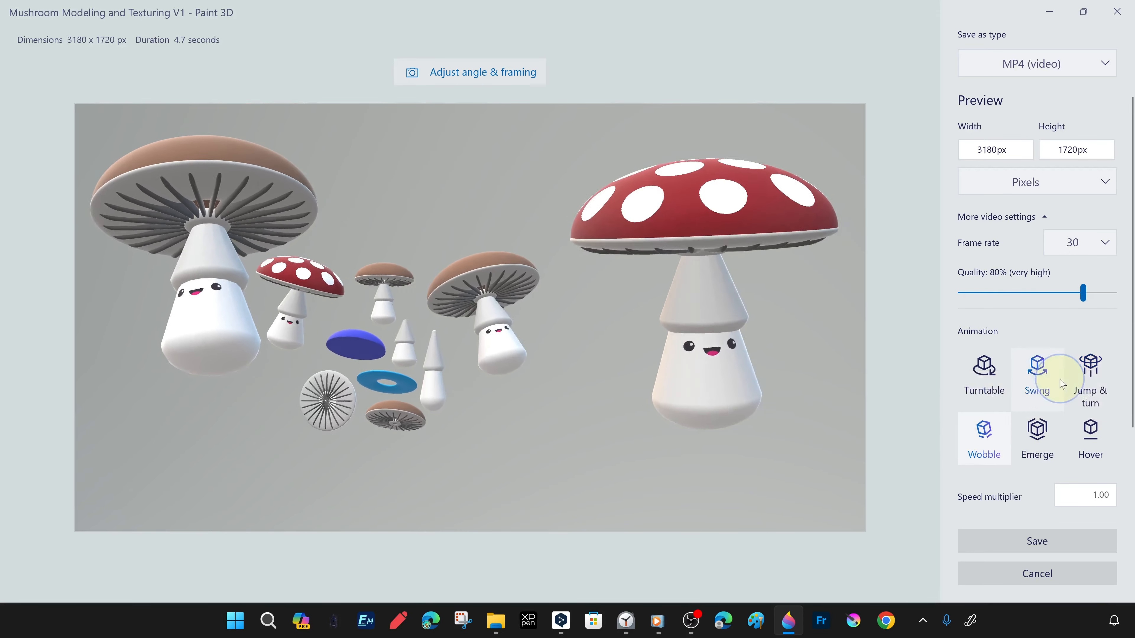
# - Set the video's frame rate to 60 and proceed to save it
pyautogui.click(1103, 242)
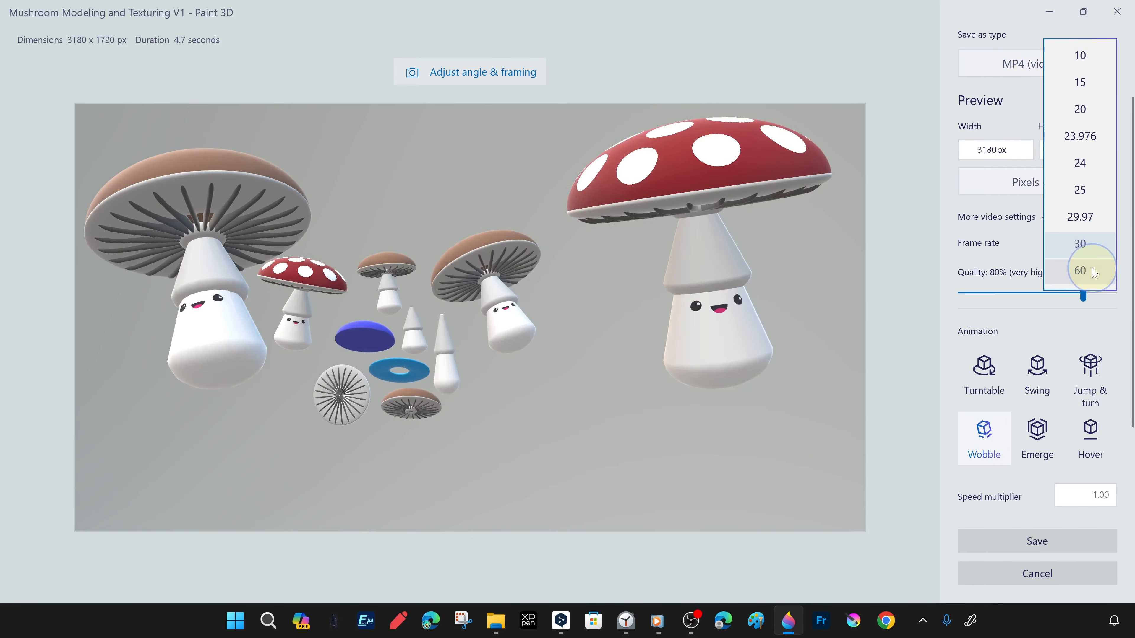
pyautogui.click(1077, 294)
pyautogui.click(1041, 542)
# - Name the video Mushrooms MP4 V2 and save it to the Desktop
pyautogui.click(62, 189)
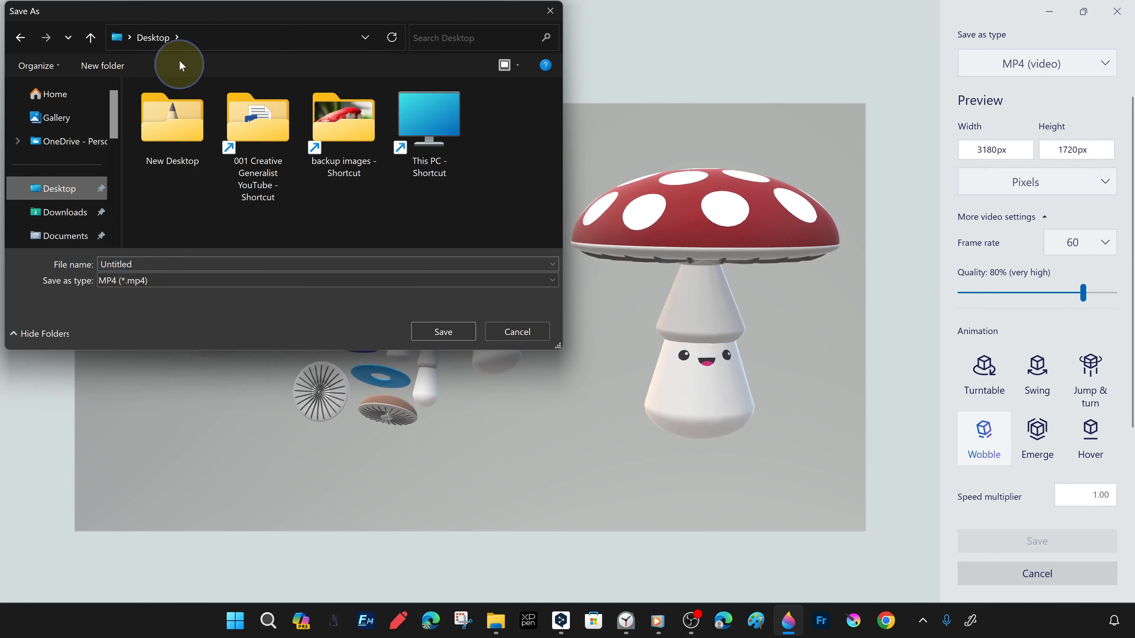
pyautogui.moveTo(215, 12); pyautogui.dragTo(311, 92)
pyautogui.click(220, 343)
pyautogui.write('M')
pyautogui.press('Down')
pyautogui.press('Down')
pyautogui.press('Down')
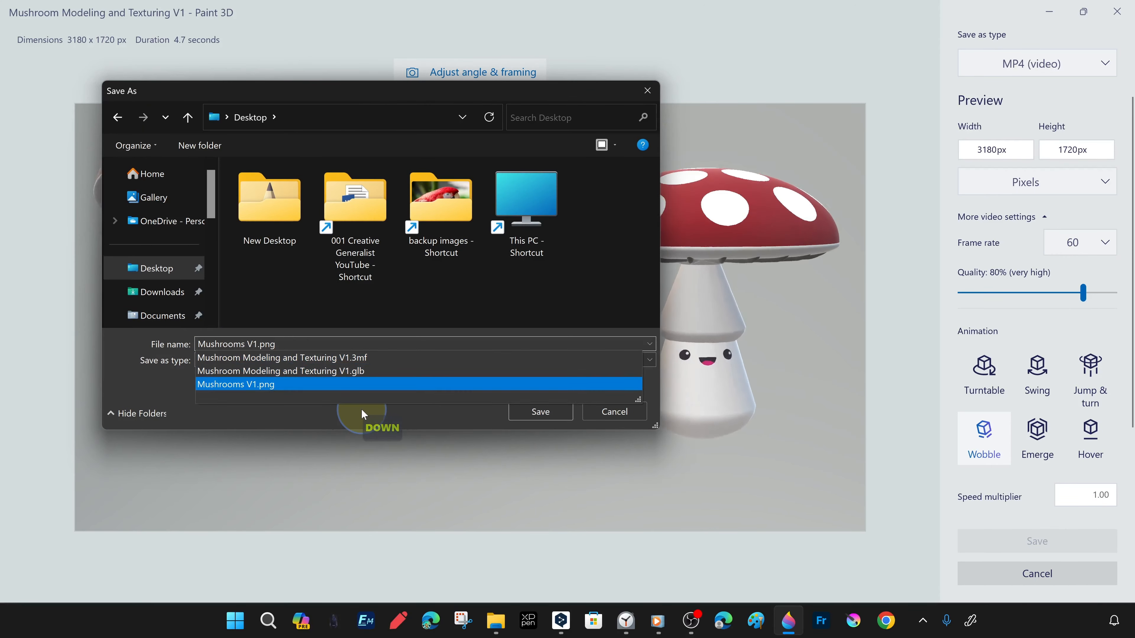
pyautogui.press('BackSpace')
pyautogui.press('BackSpace')
pyautogui.press('BackSpace')
pyautogui.press('BackSpace')
pyautogui.press('BackSpace')
pyautogui.write('2')
pyautogui.press('Left')
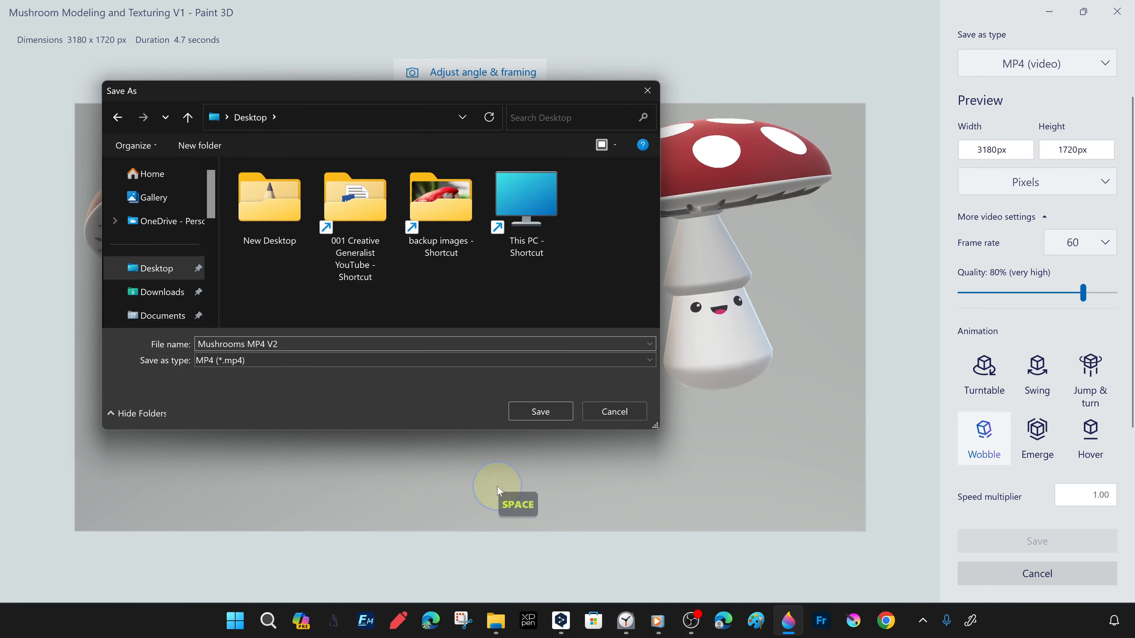
pyautogui.press('Return')
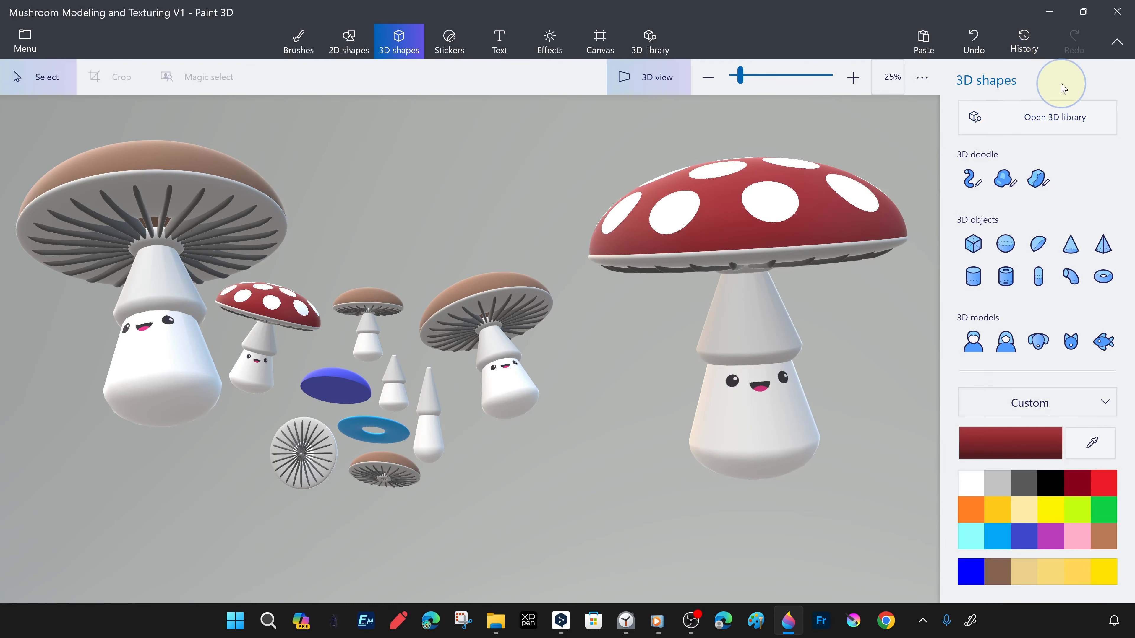
# - Close Paint 3D, keeping the copied 3D information on the clipboard
pyautogui.click(1126, 11)
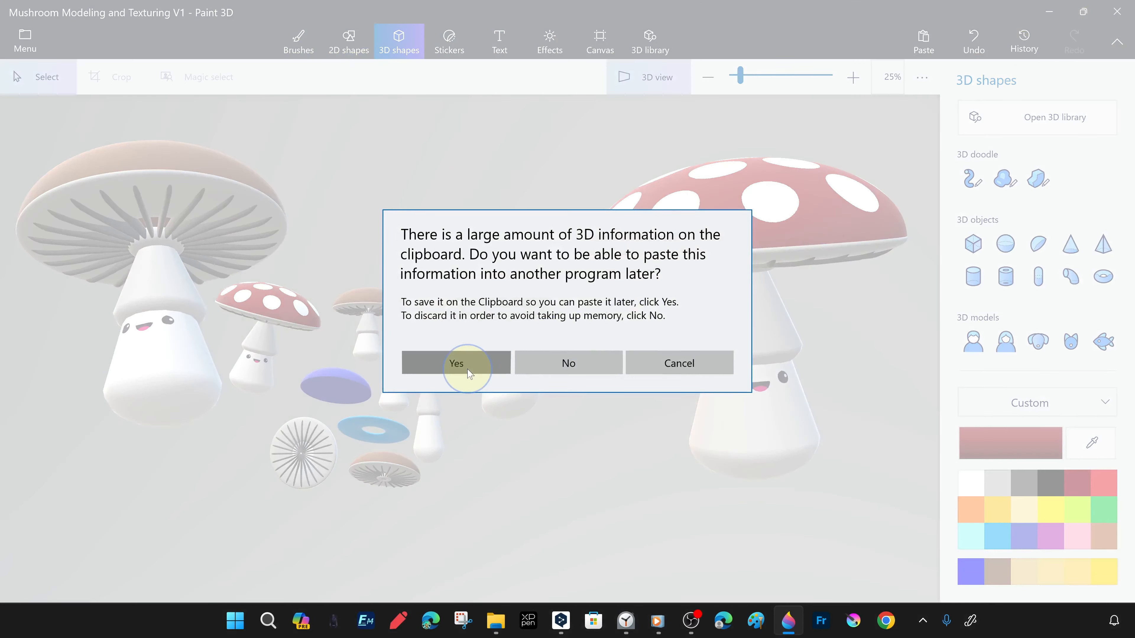
pyautogui.click(461, 362)
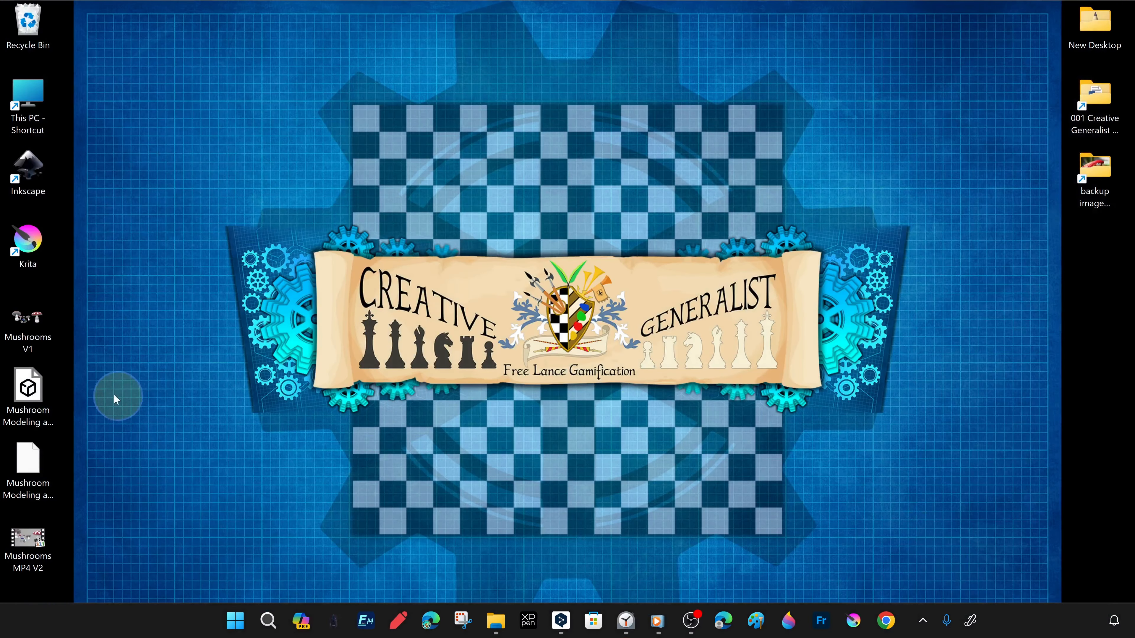
pyautogui.moveTo(403, 287); pyautogui.dragTo(420, 248)
# - Open the exported Mushrooms V1 image and the Mushroom Modeling and Texturing V1 GLB model from the Desktop to check them, closing each one
pyautogui.doubleClick(36, 321)
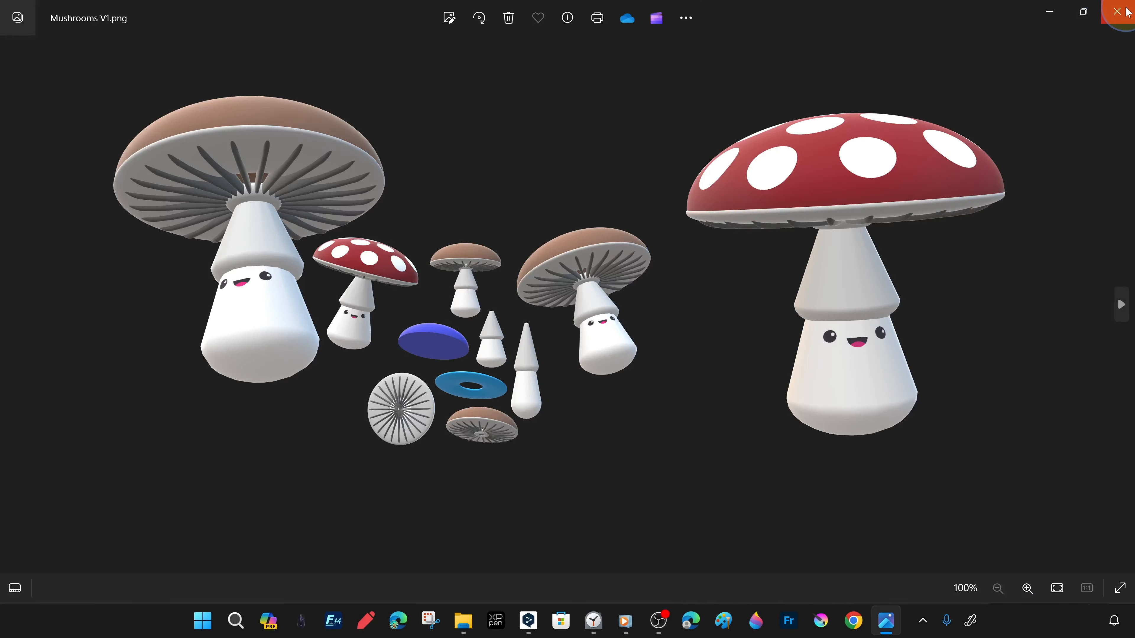
pyautogui.click(1117, 12)
pyautogui.doubleClick(34, 398)
pyautogui.click(1079, 11)
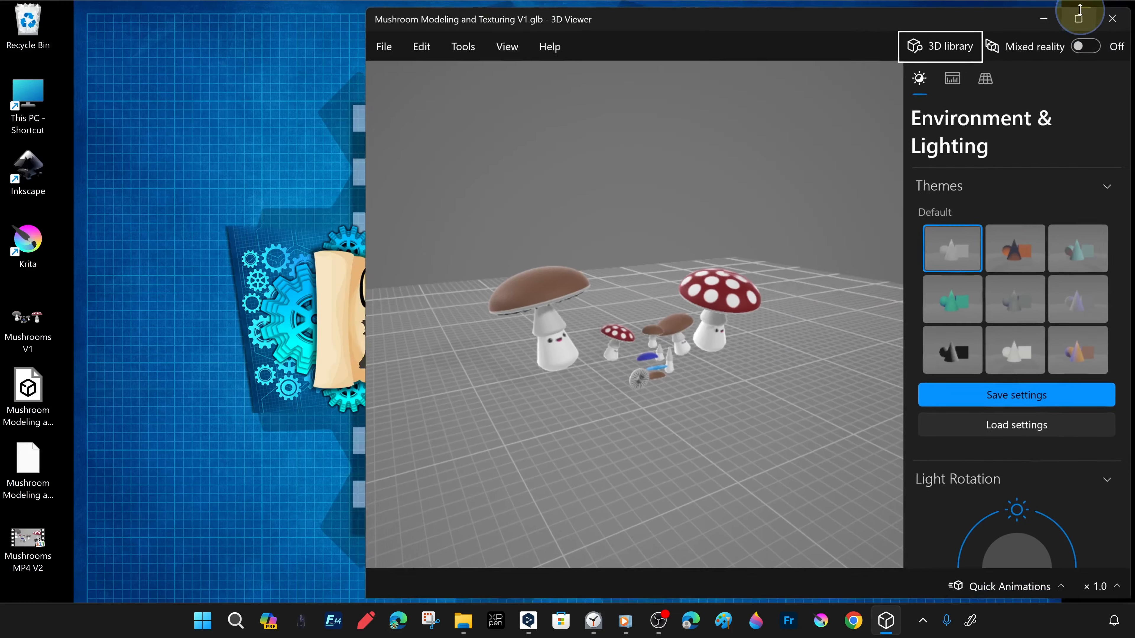
pyautogui.click(386, 47)
pyautogui.click(1113, 18)
# - Open the Mushroom Modeling and Texturing V1 3MF file in 3D Viewer, inspect the mushrooms from another angle and close it
pyautogui.click(28, 477)
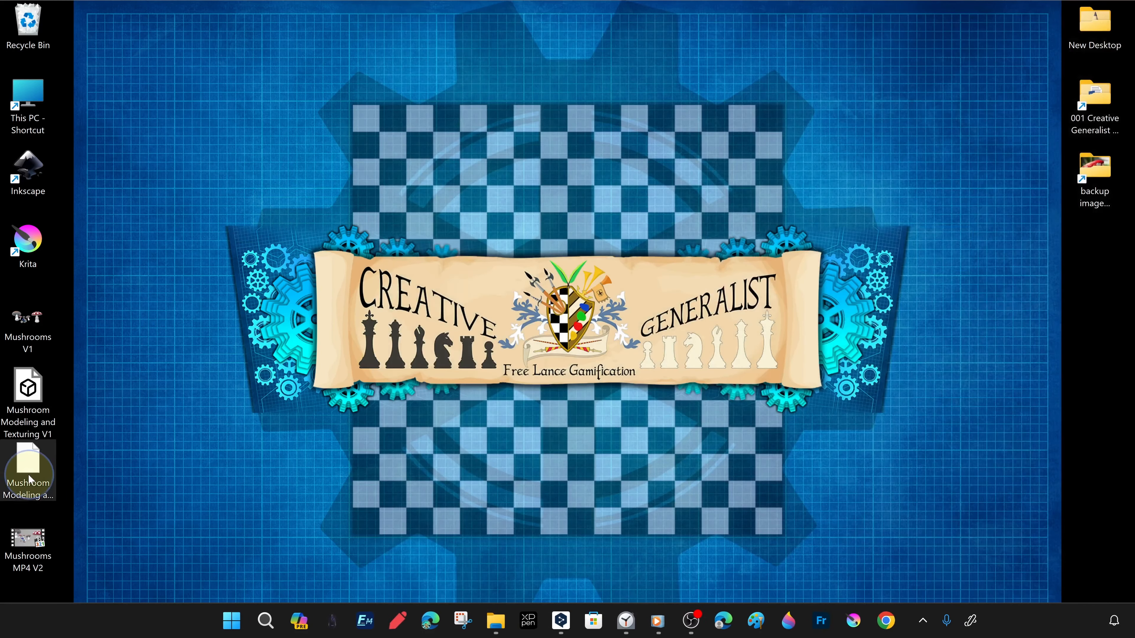
pyautogui.doubleClick(28, 478)
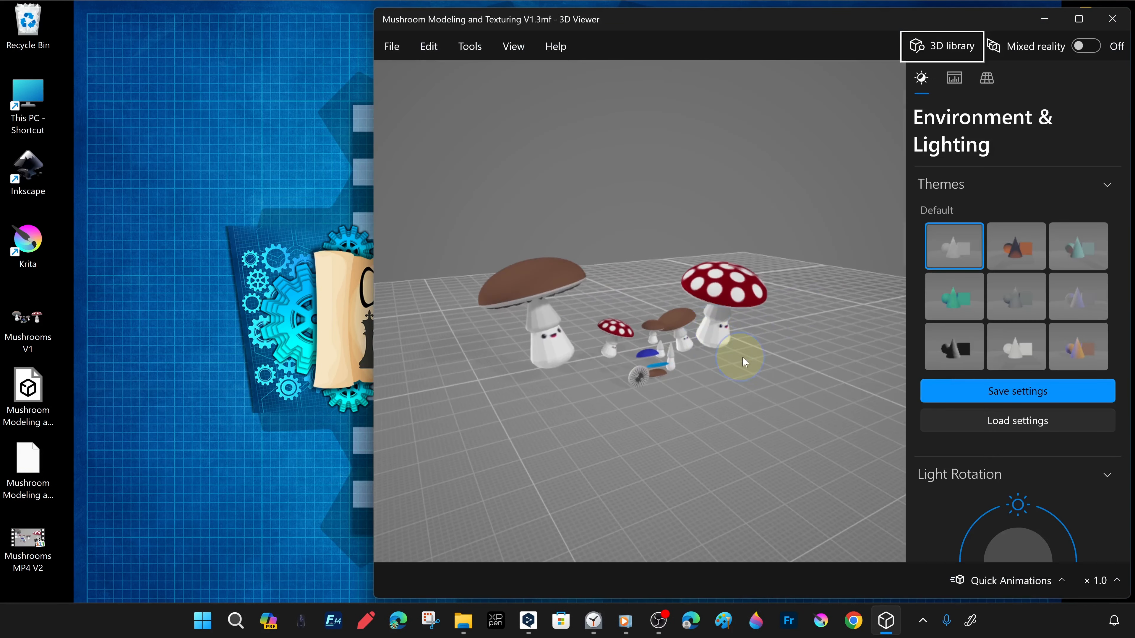
pyautogui.moveTo(776, 366); pyautogui.dragTo(572, 327)
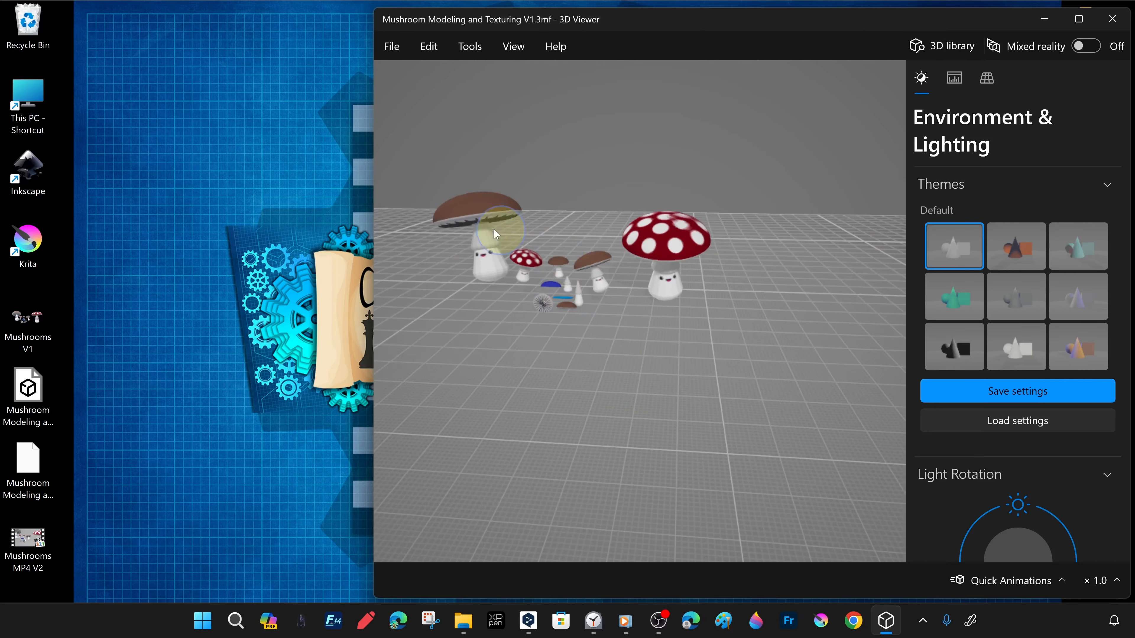
pyautogui.click(1112, 18)
# - Reopen the GLB model in 3D Viewer, inspect it from below and above in a maximized window, and close it
pyautogui.doubleClick(28, 387)
pyautogui.moveTo(704, 350); pyautogui.dragTo(634, 279)
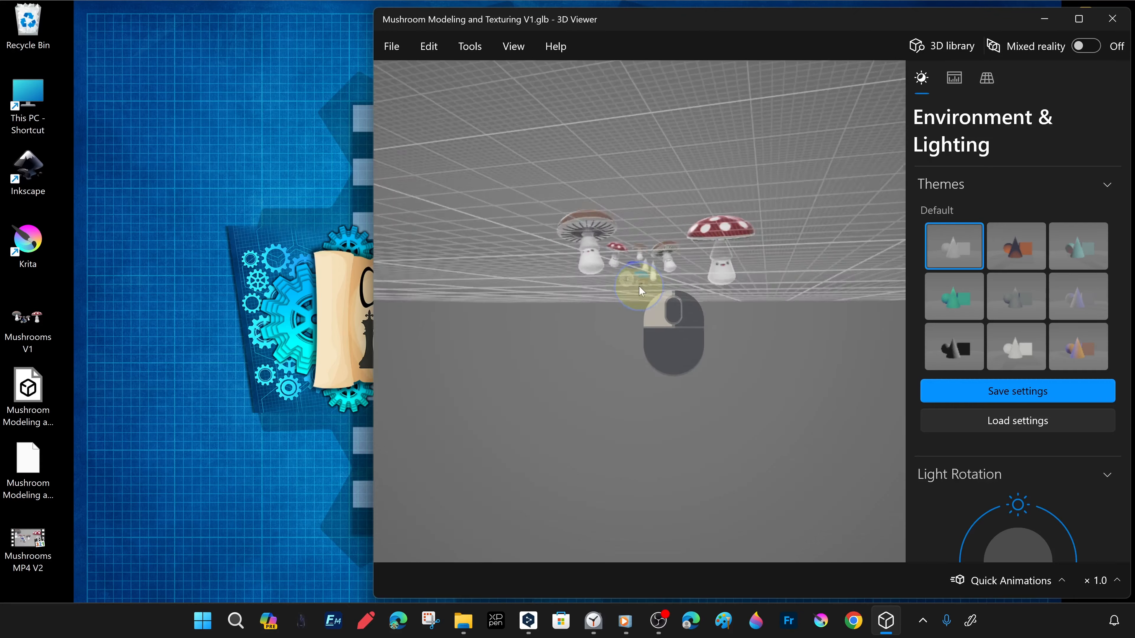
pyautogui.click(1079, 19)
pyautogui.moveTo(500, 228); pyautogui.dragTo(619, 250)
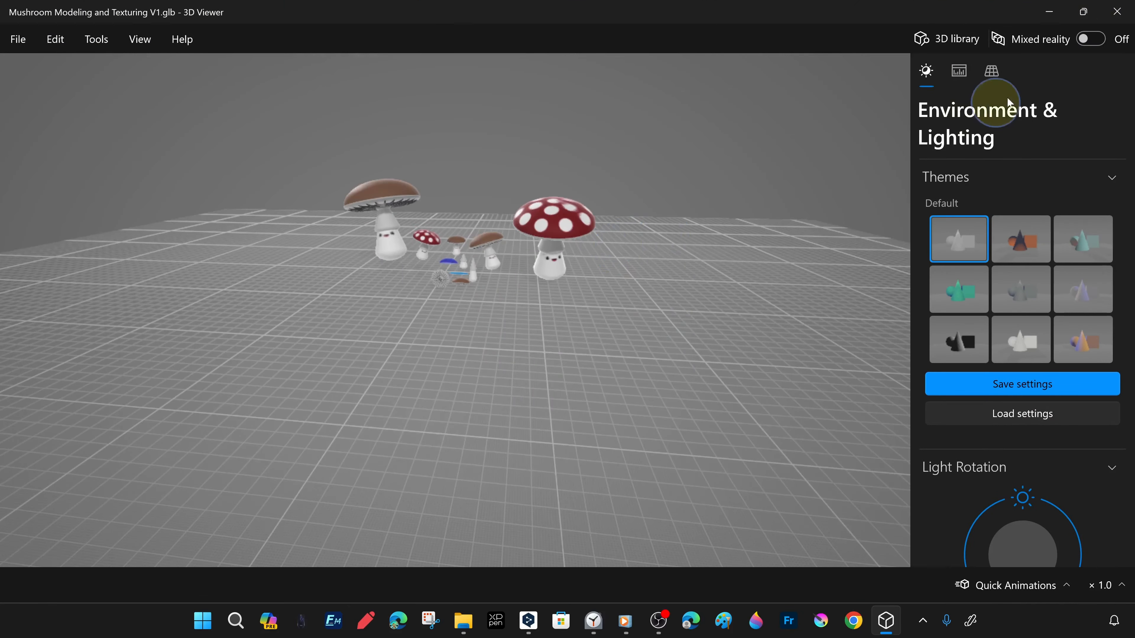
pyautogui.click(1104, 7)
# - Check the Mushrooms V1 image again and view the Mushrooms MP4 V2 video in full screen
pyautogui.doubleClick(32, 320)
pyautogui.click(1110, 15)
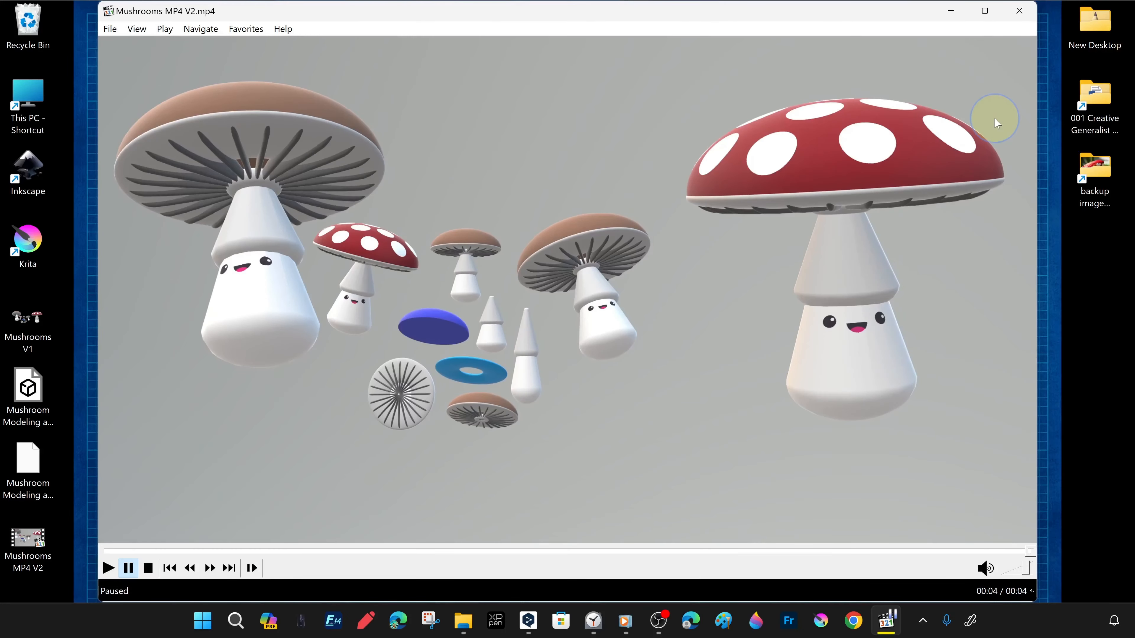
pyautogui.doubleClick(995, 120)
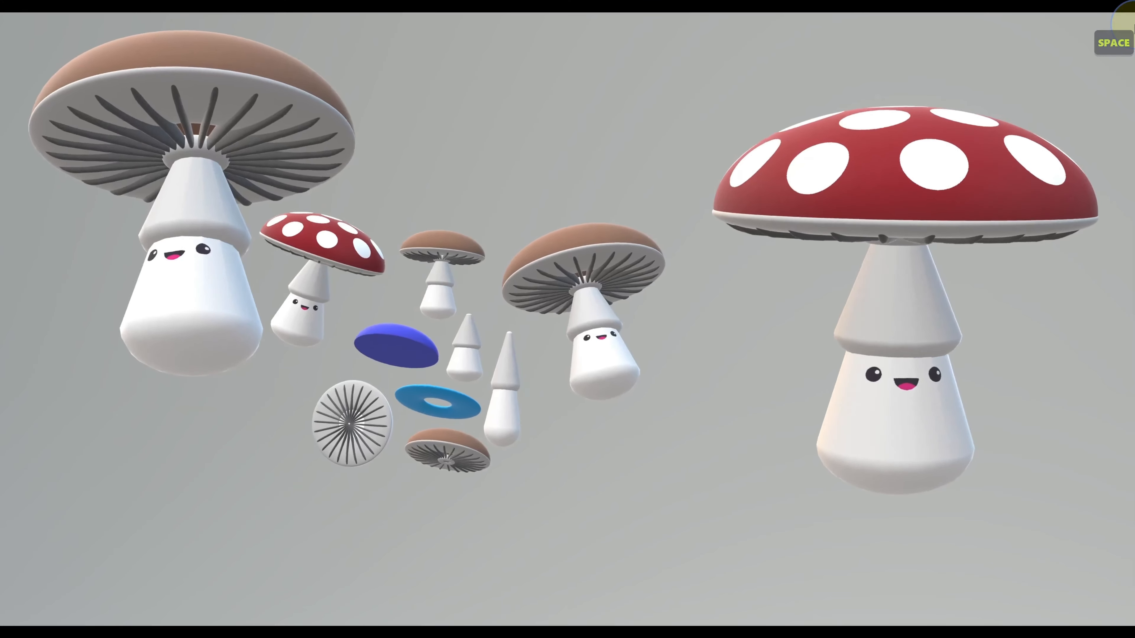